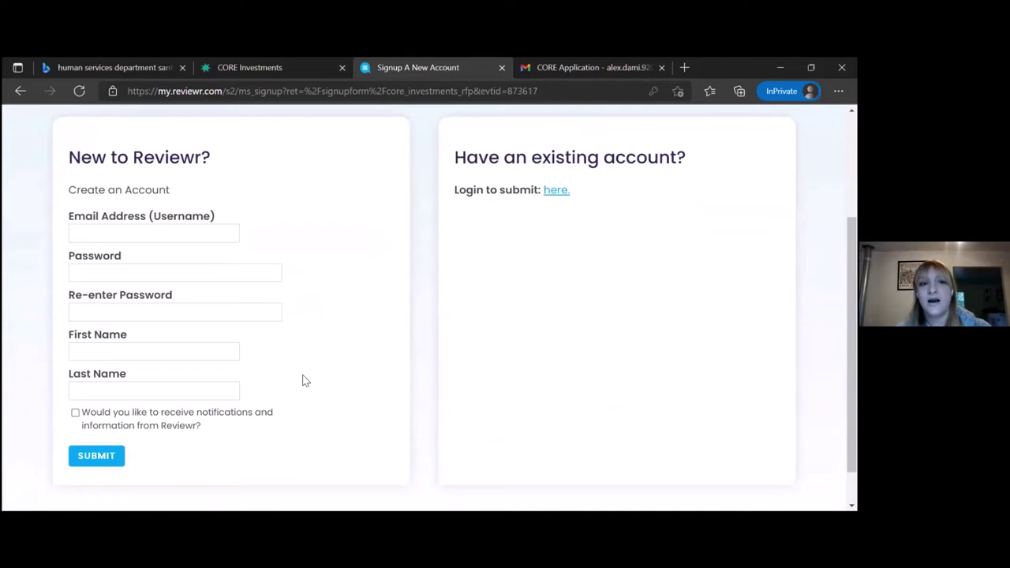
Return to the CORE Investments RFP microsite and bring its LOGIN button into view.
scroll(304, 382, up, 2)
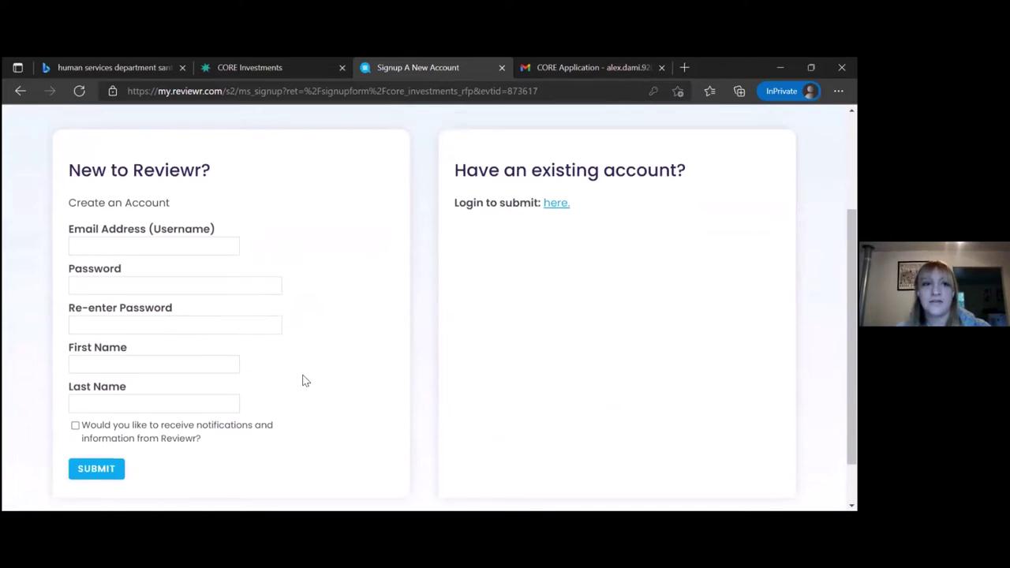
click(21, 91)
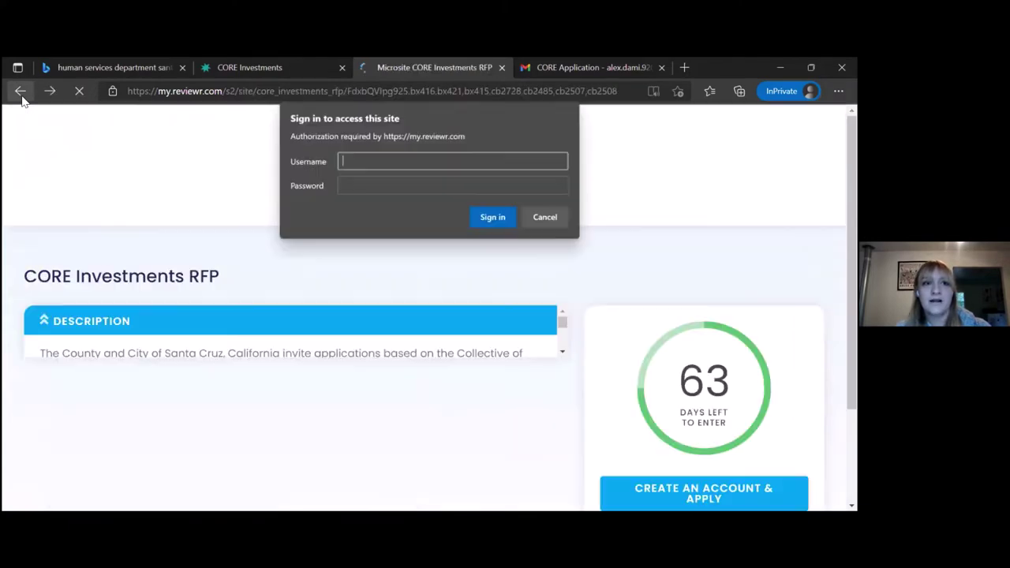
click(550, 219)
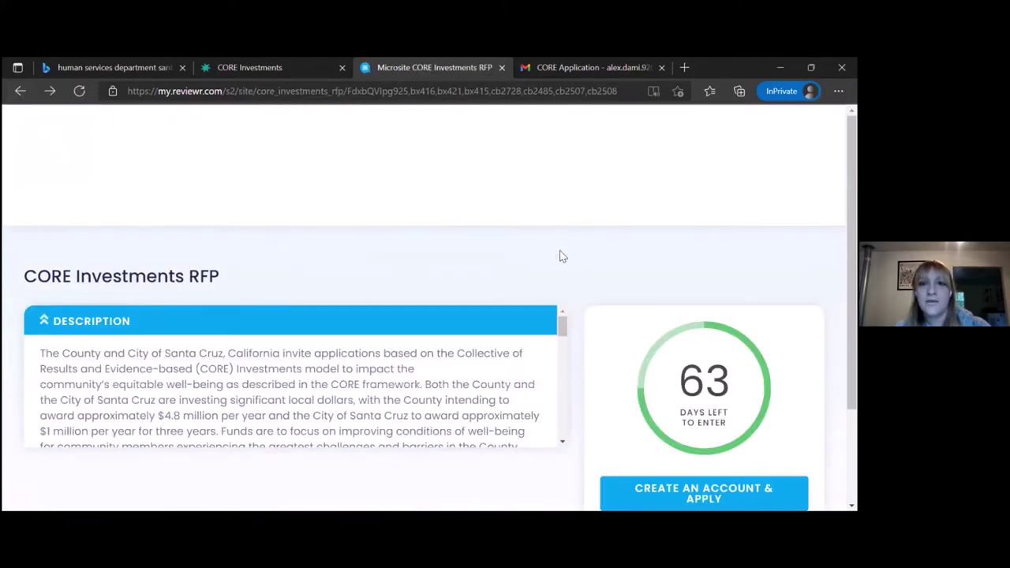
scroll(564, 276, down, 2)
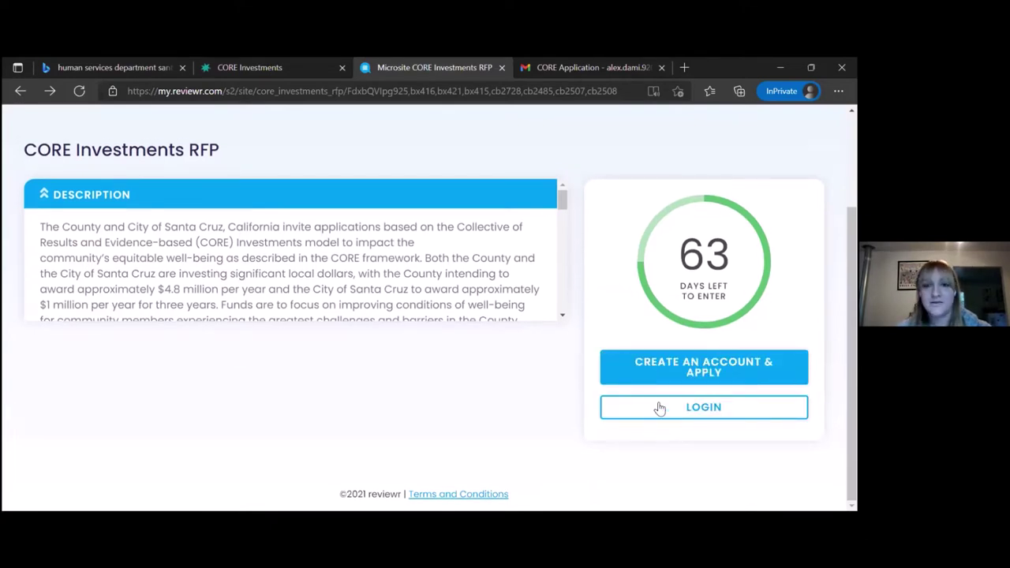
Open the existing-account login and sign in with the applicant's e-mail username and password.
click(659, 408)
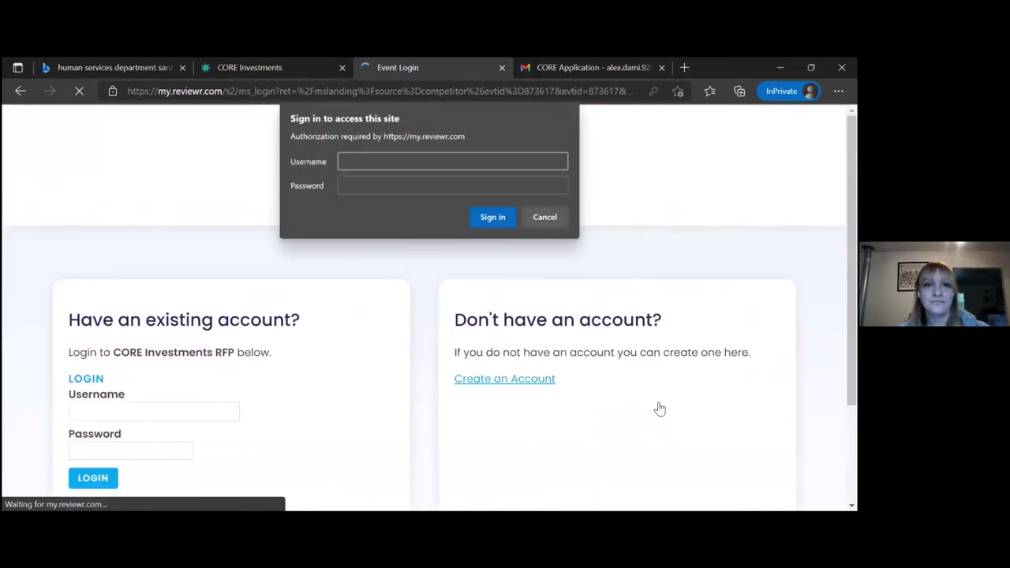
click(557, 218)
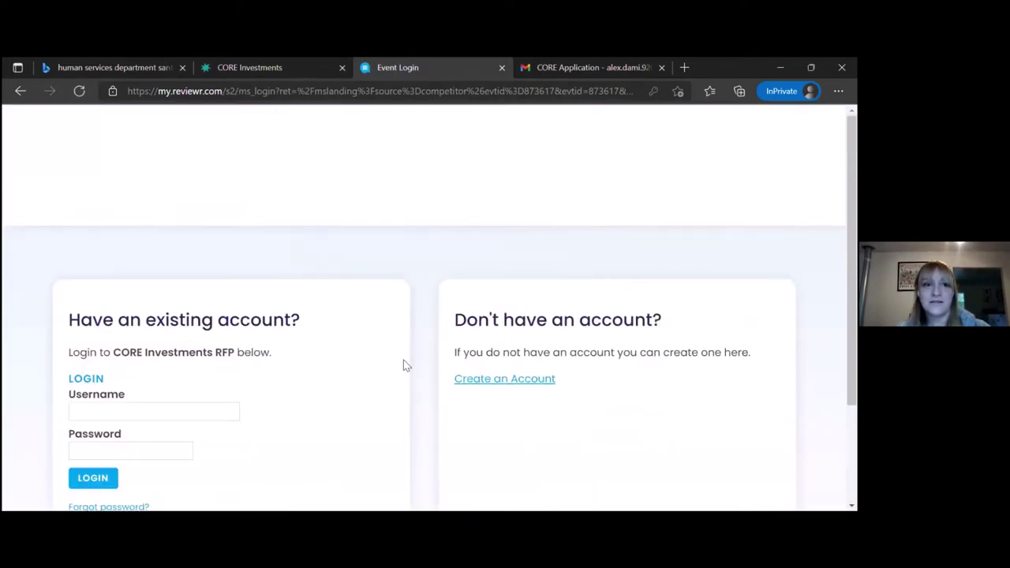
scroll(404, 363, down, 1)
click(208, 369)
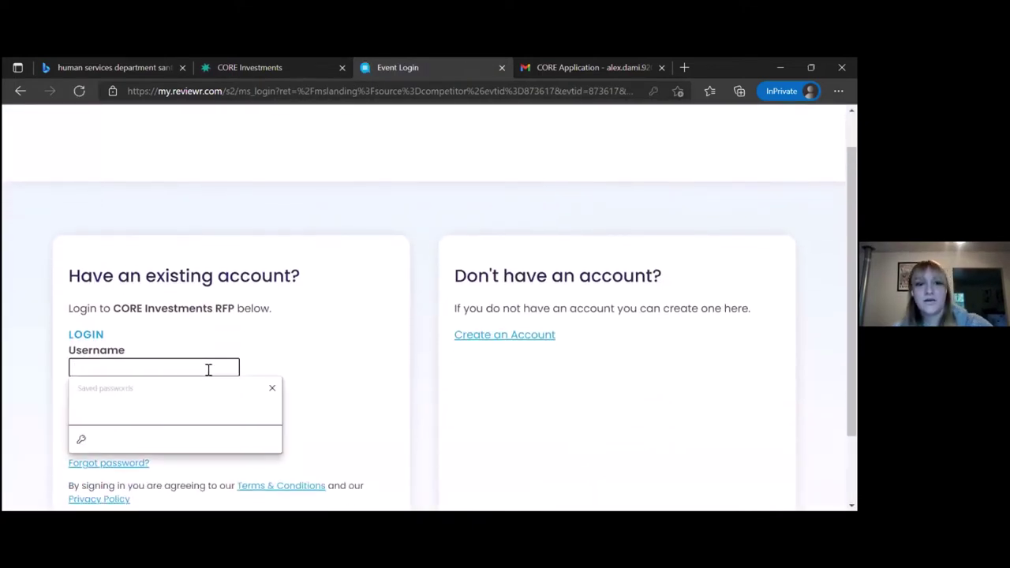
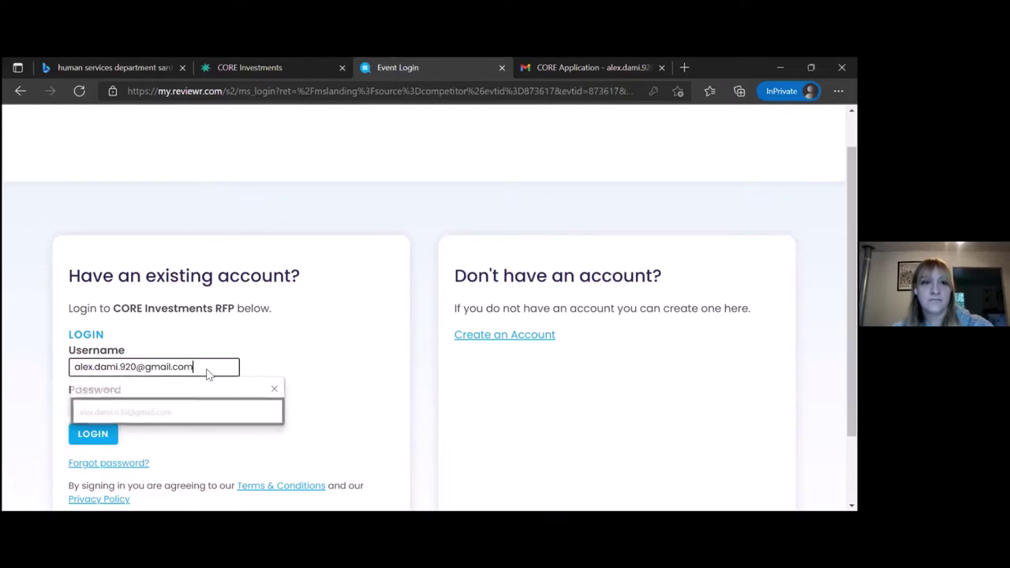
key(Tab)
text(•••••••)
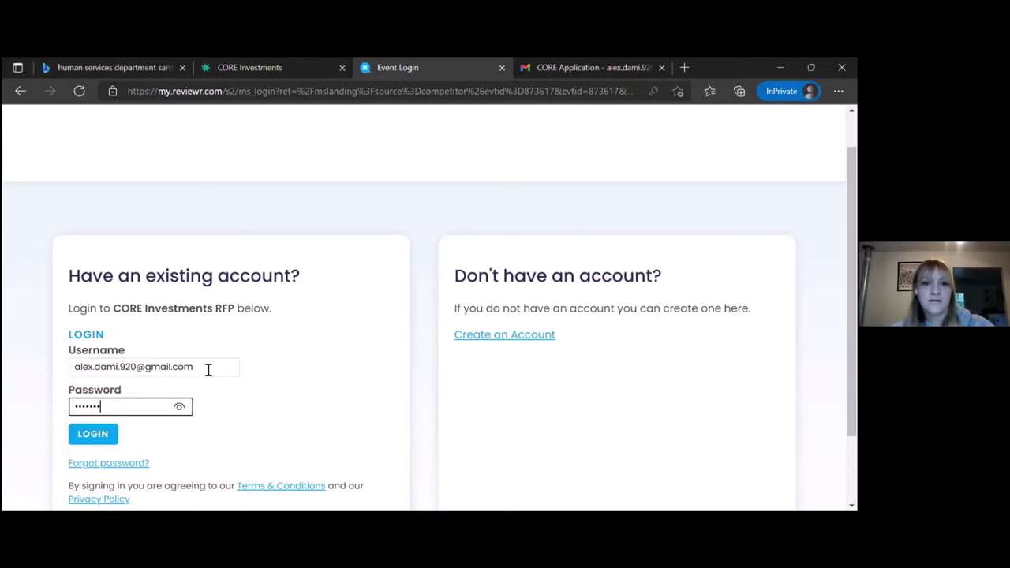
text(••)
click(93, 435)
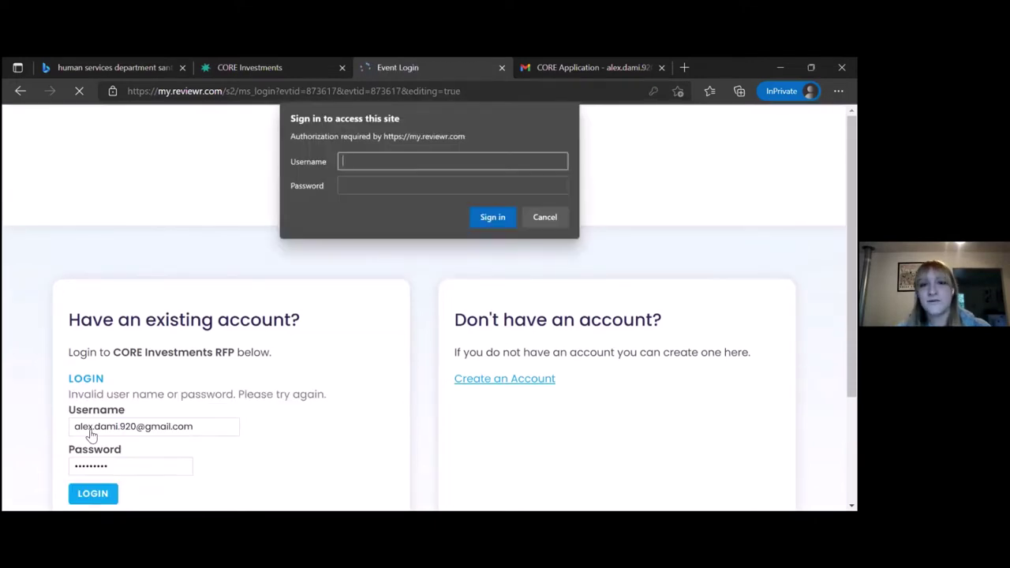
After the invalid-login error, correct the password and log in again.
click(549, 218)
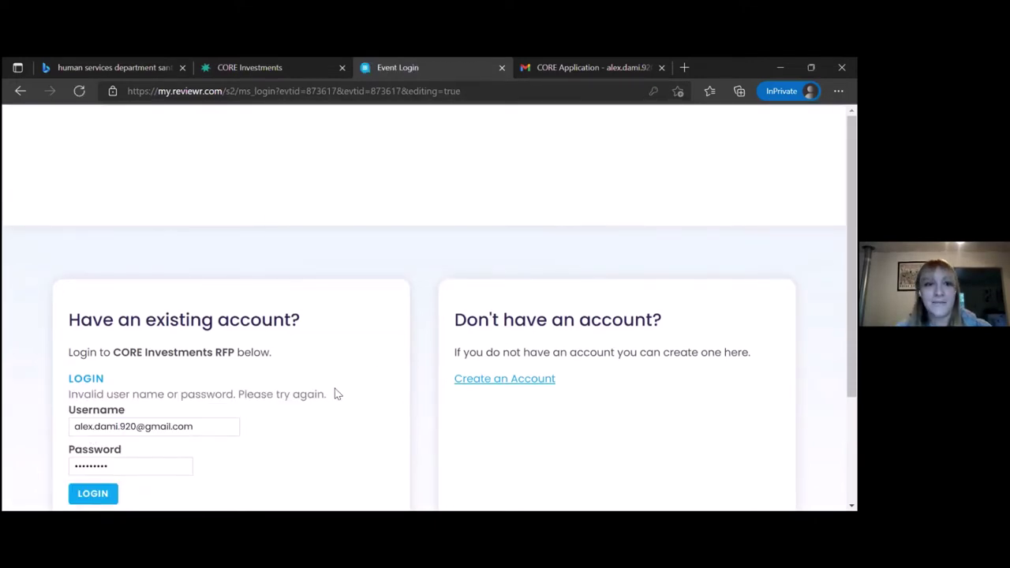
drag(329, 400, 67, 398)
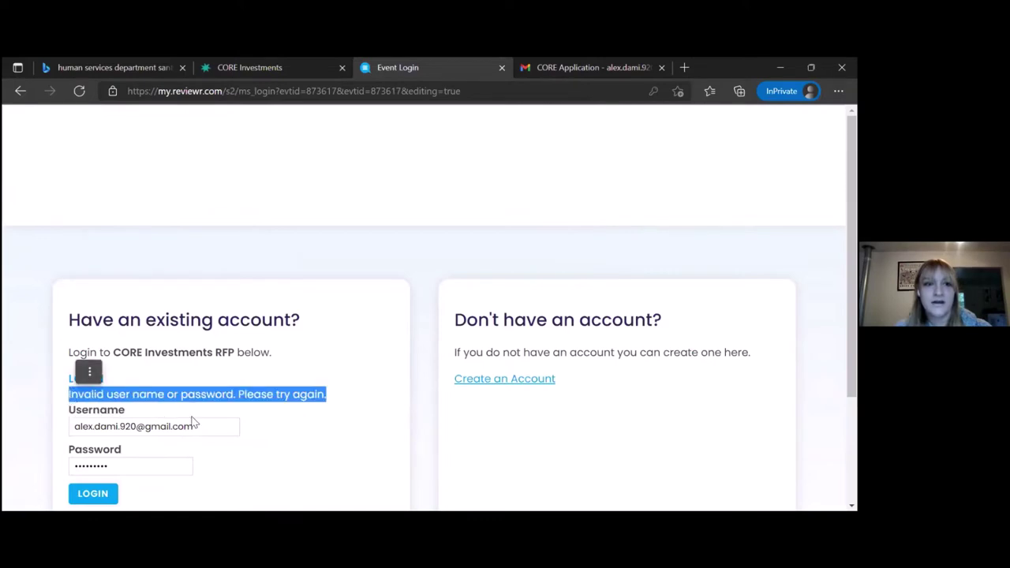
scroll(286, 448, down, 2)
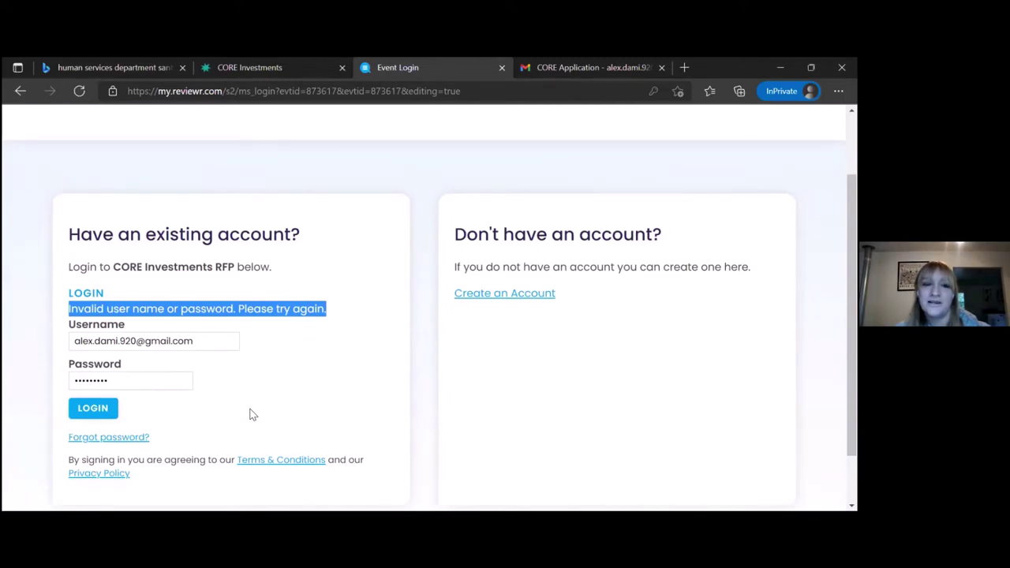
click(136, 375)
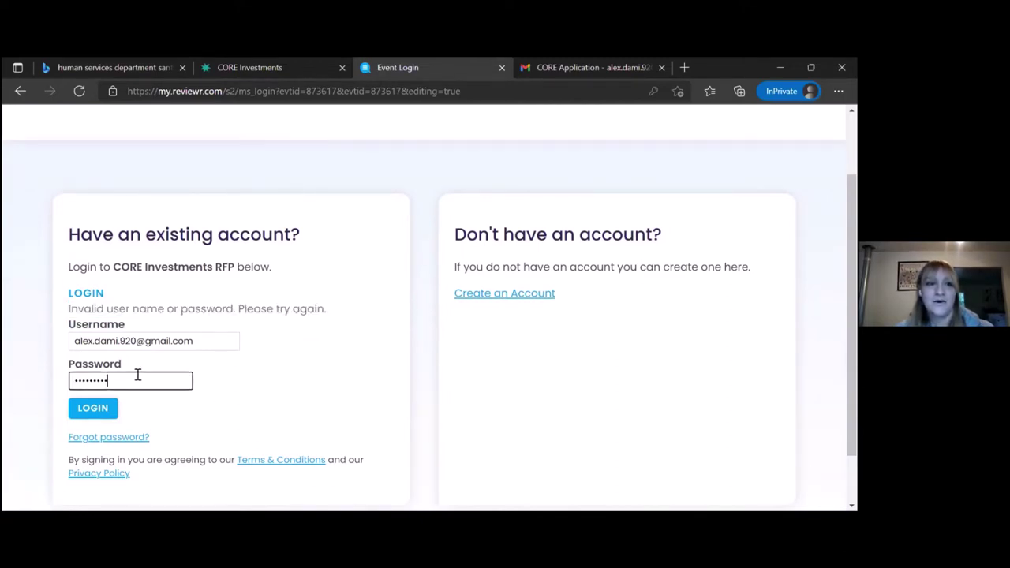
key(BackSpace)
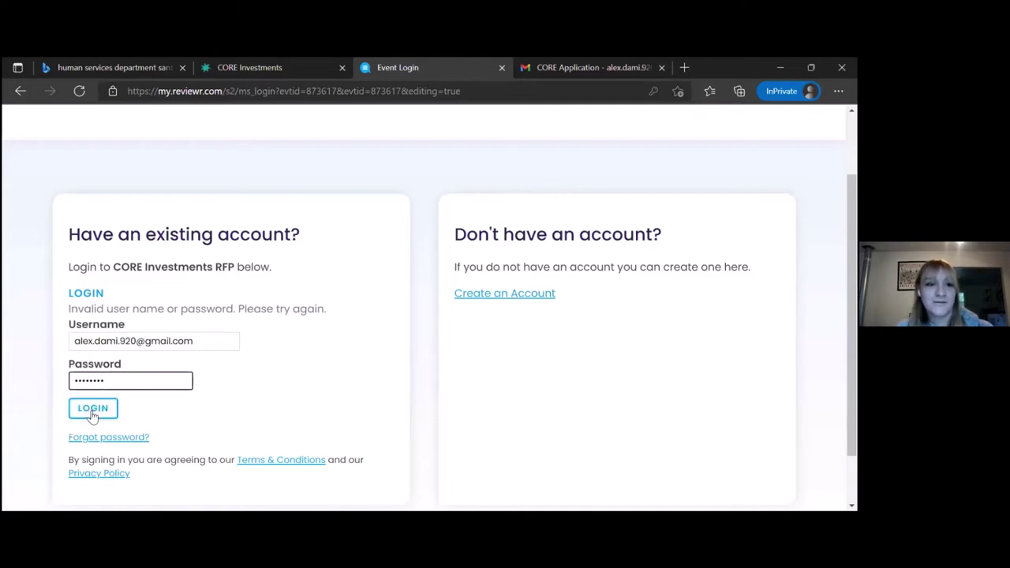
click(93, 415)
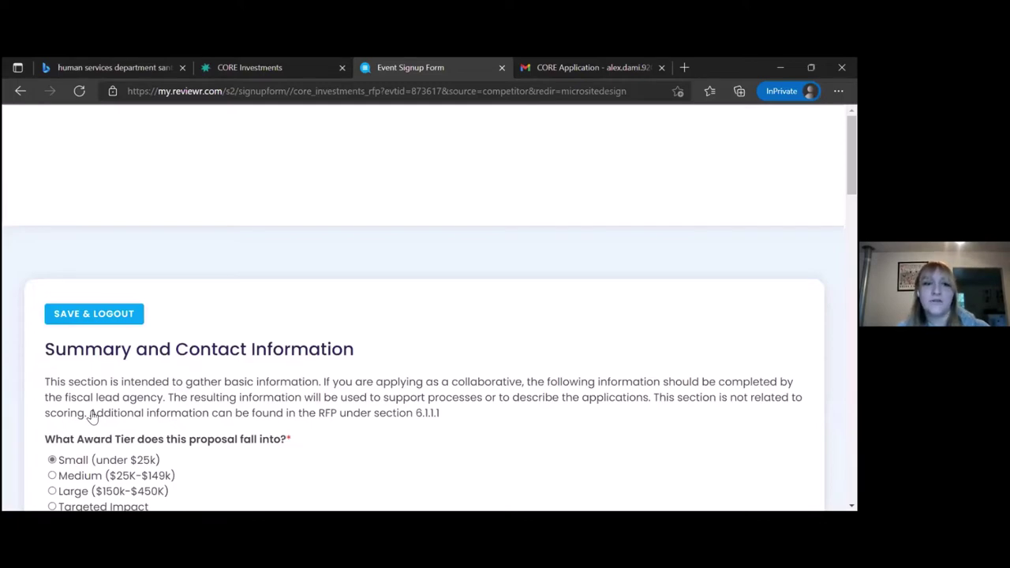
scroll(93, 417, down, 15)
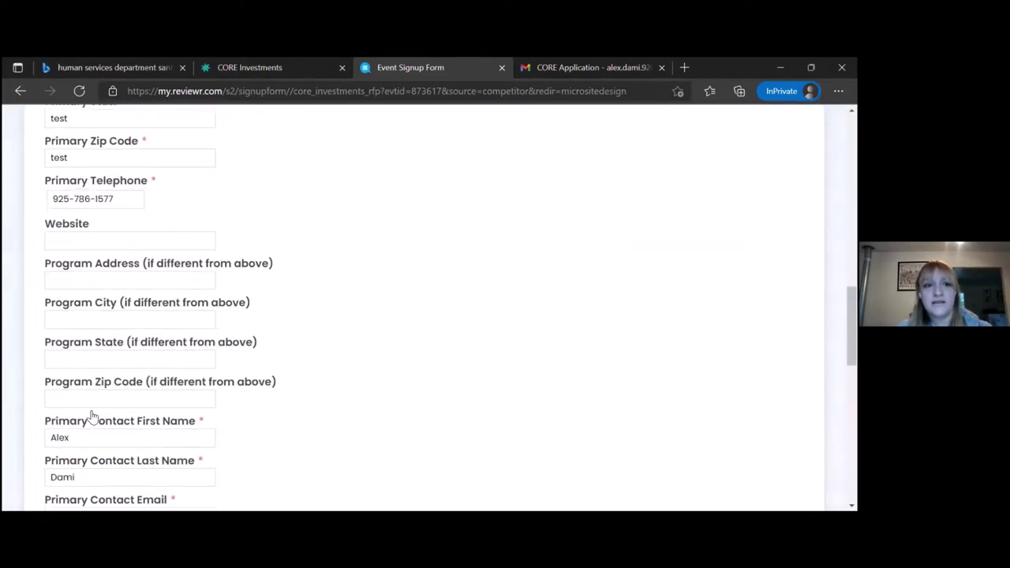
scroll(93, 416, down, 12)
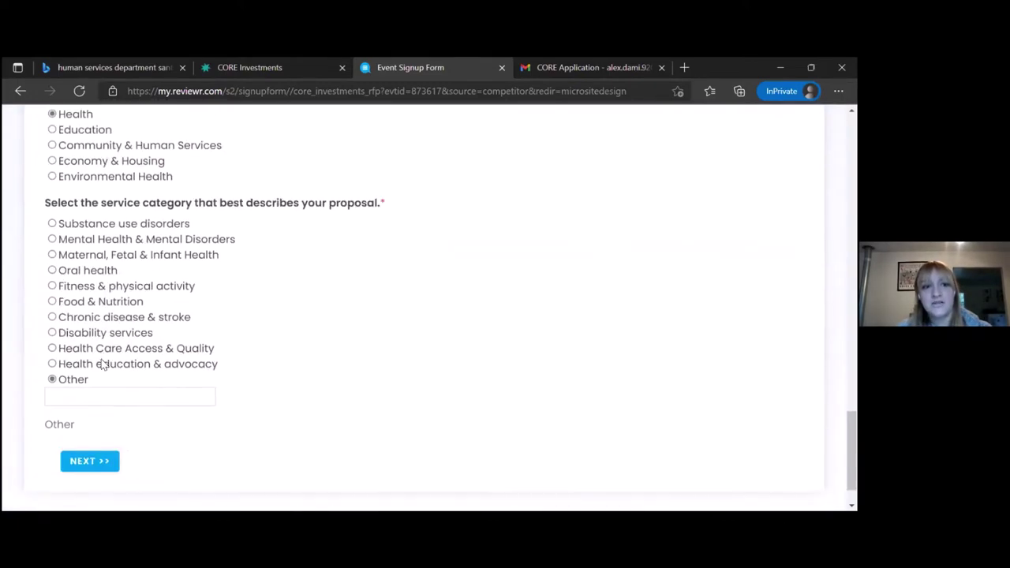
scroll(103, 365, down, 1)
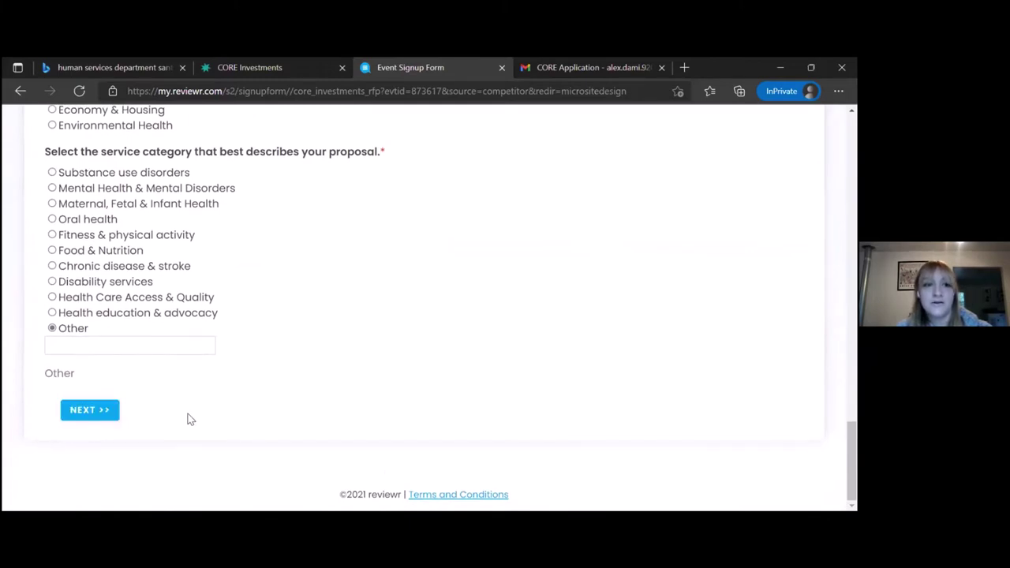
scroll(187, 419, up, 1)
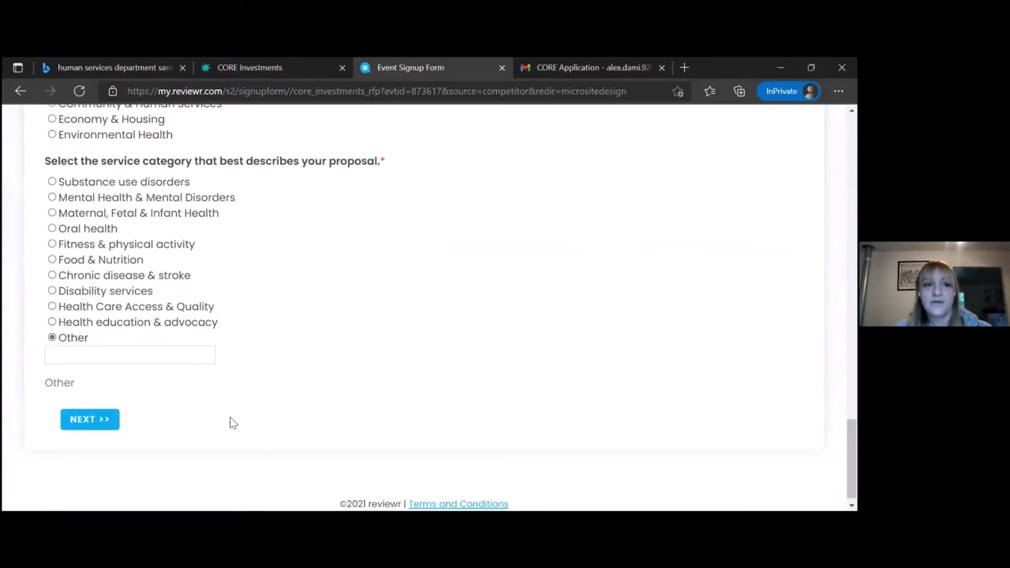
scroll(233, 423, up, 20)
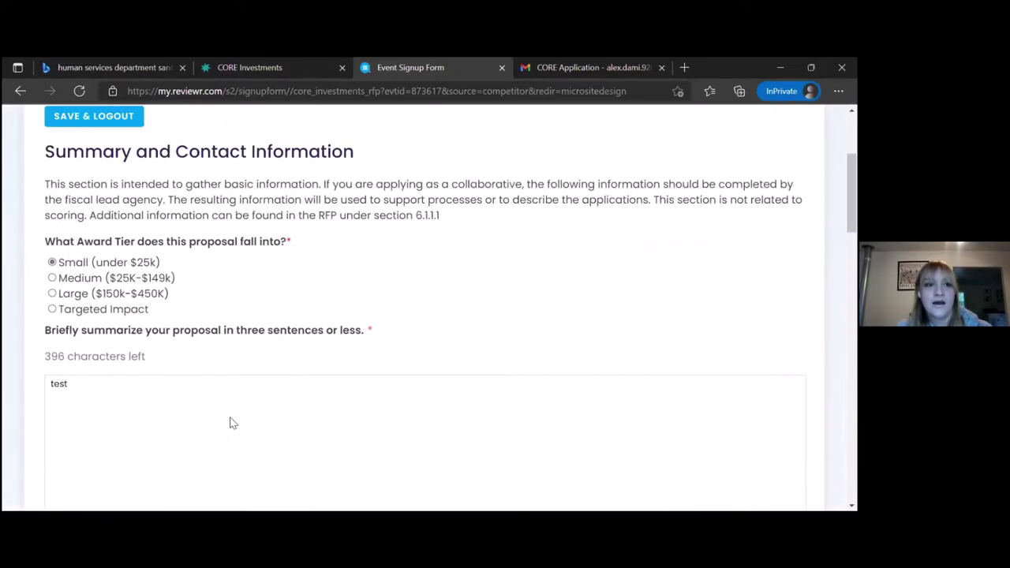
scroll(232, 423, up, 3)
scroll(231, 422, down, 1)
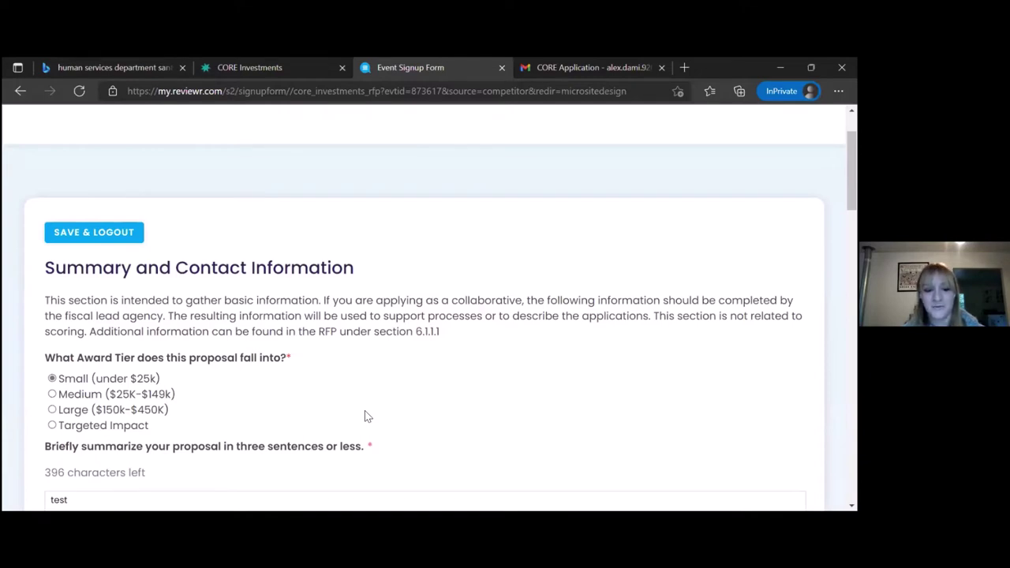
scroll(365, 410, down, 1)
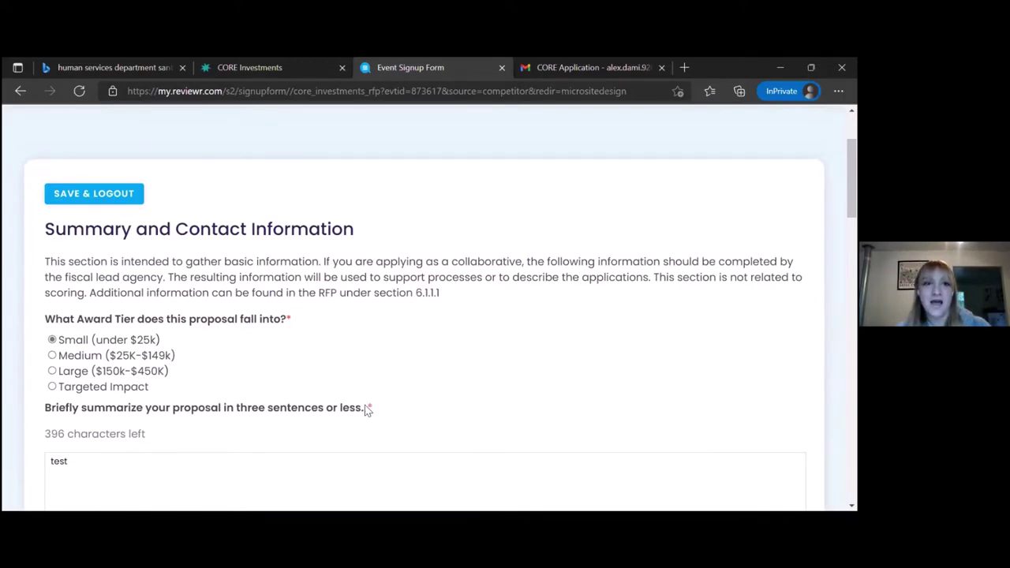
drag(354, 228, 48, 232)
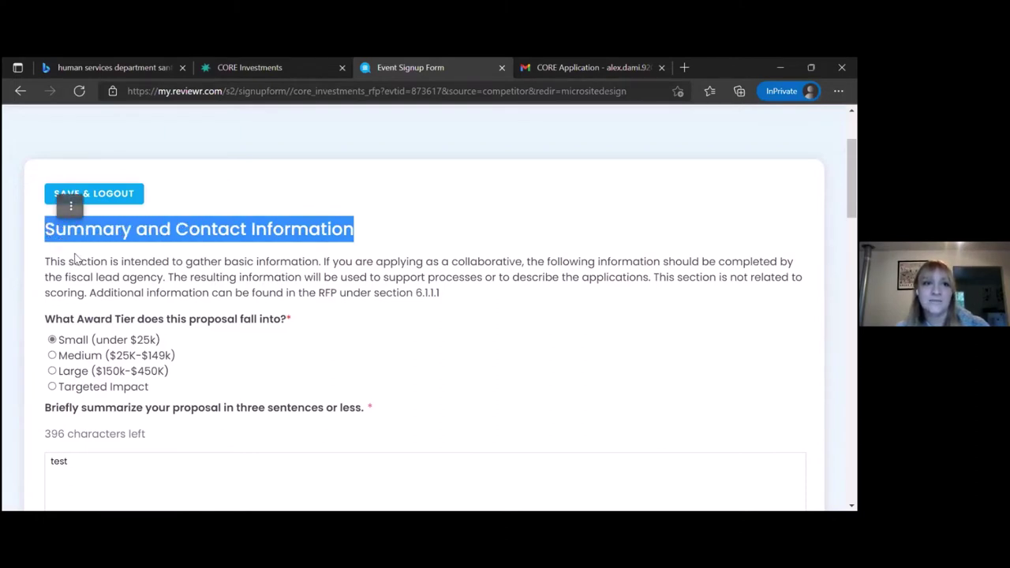
click(75, 255)
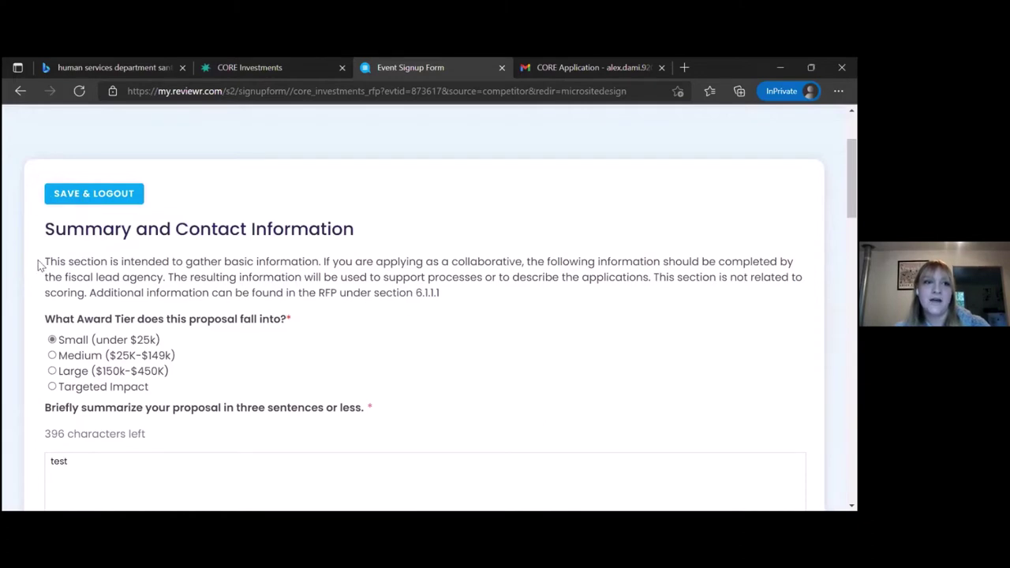
drag(45, 262, 442, 292)
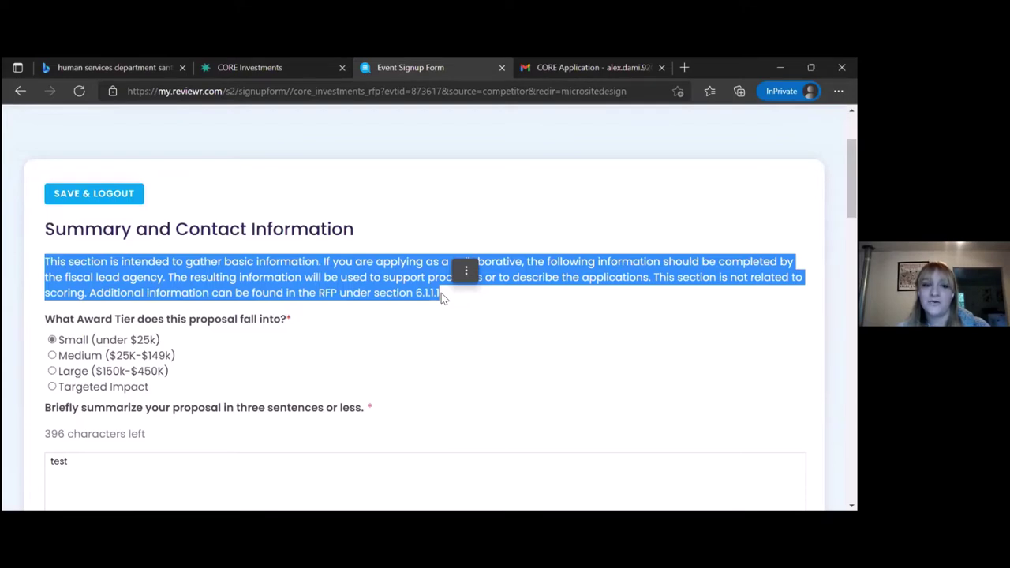
scroll(441, 294, down, 1)
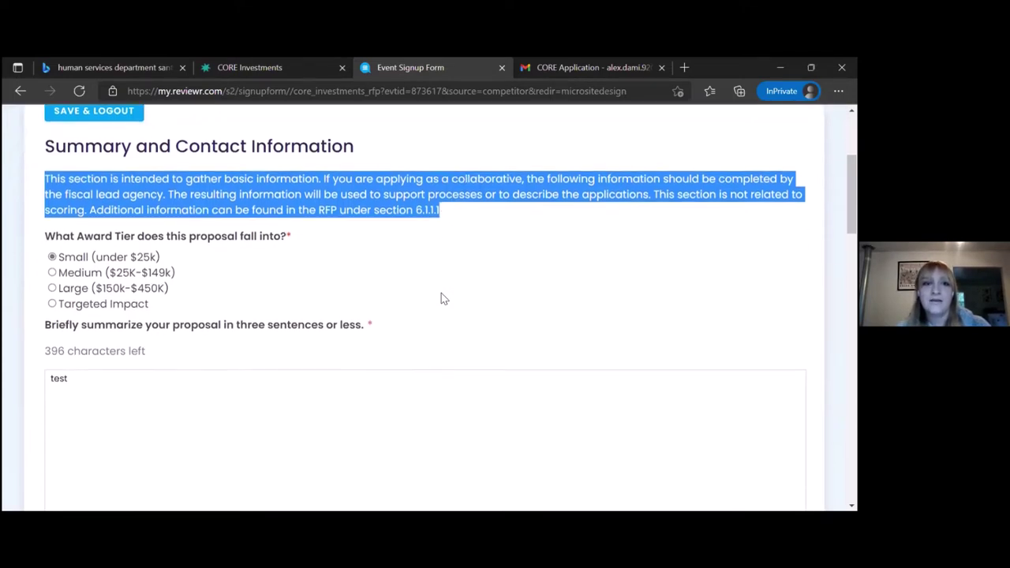
click(290, 237)
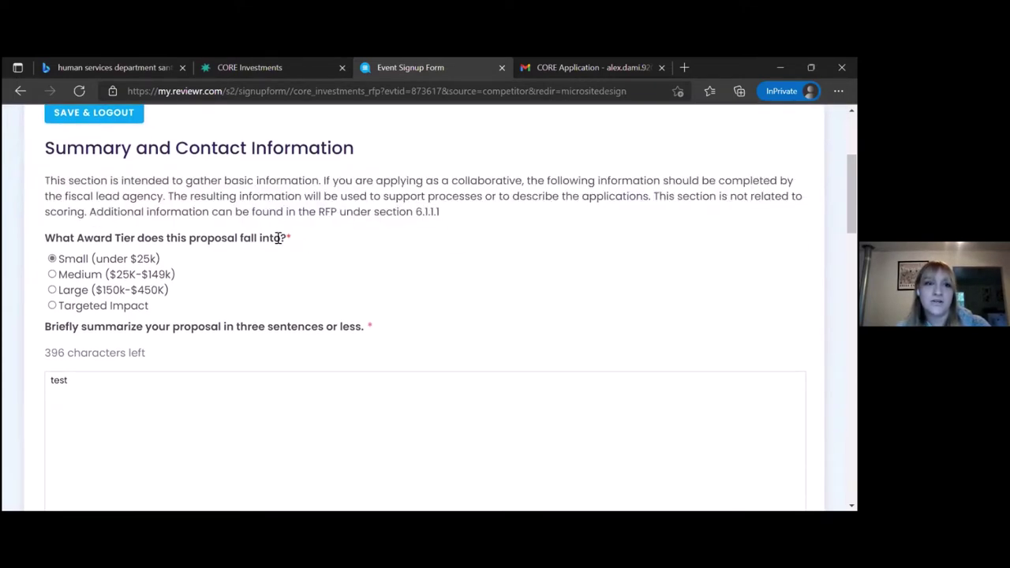
drag(58, 259, 47, 239)
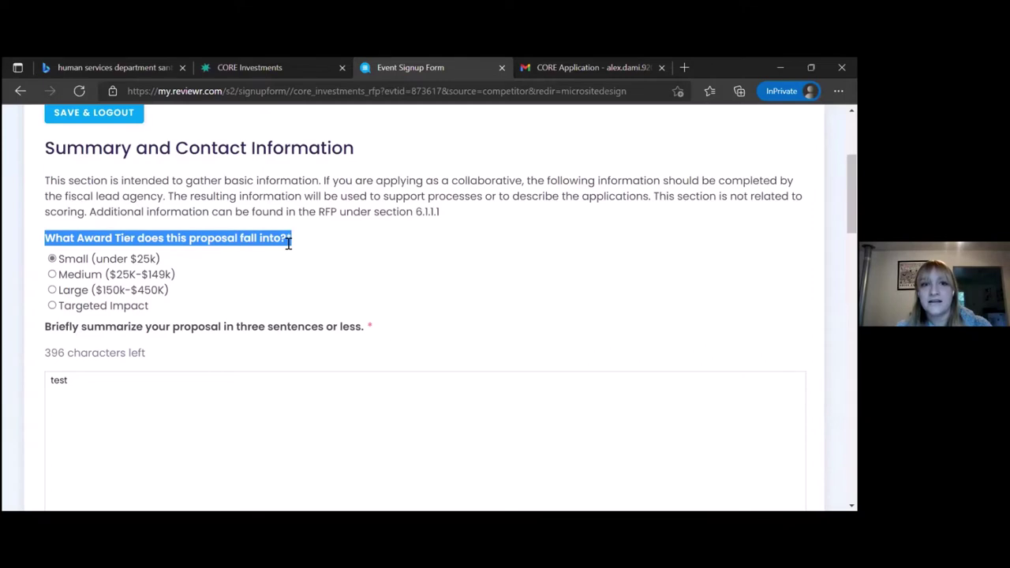
drag(288, 243, 294, 247)
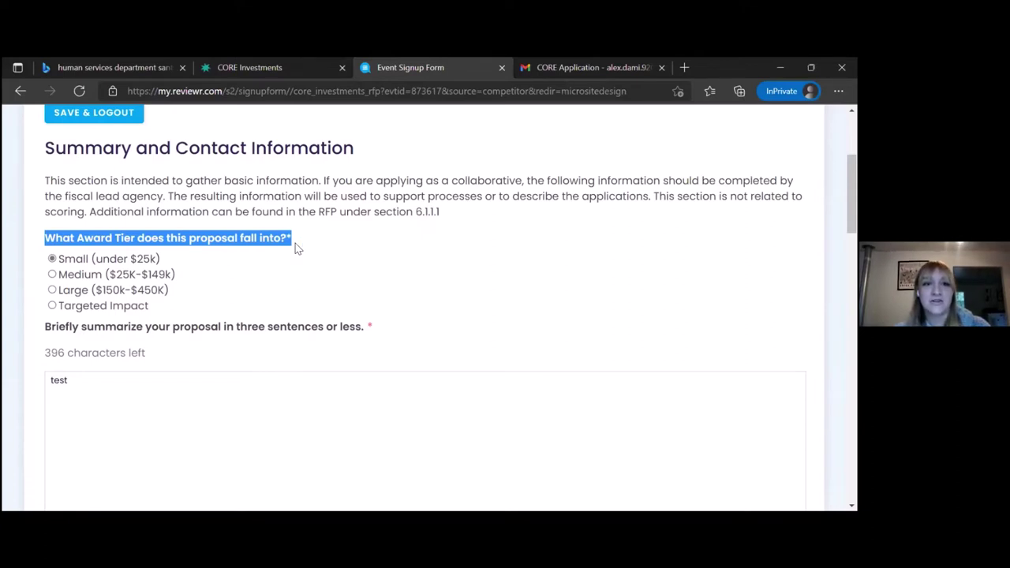
click(52, 274)
scroll(79, 211, down, 2)
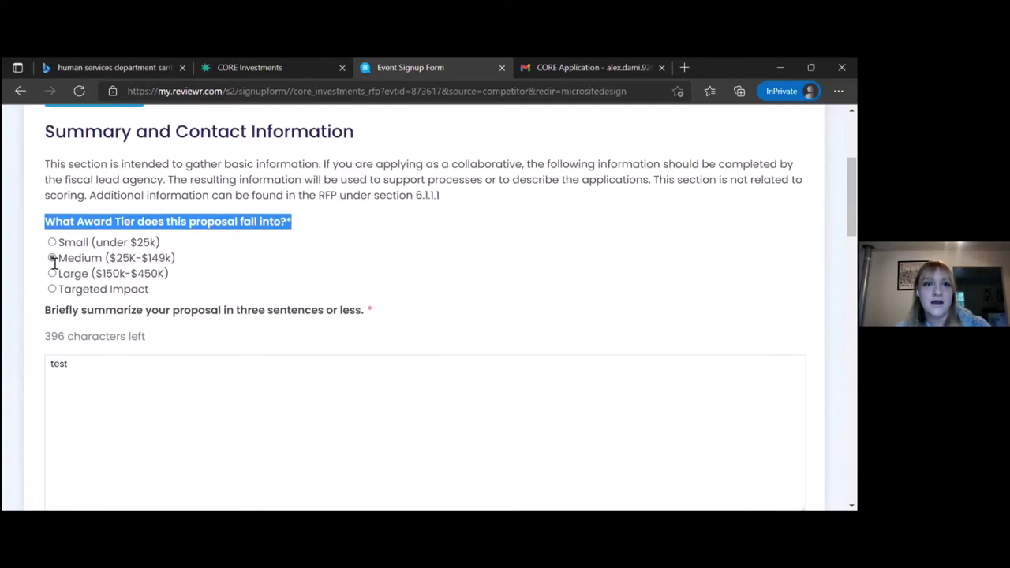
scroll(79, 211, up, 1)
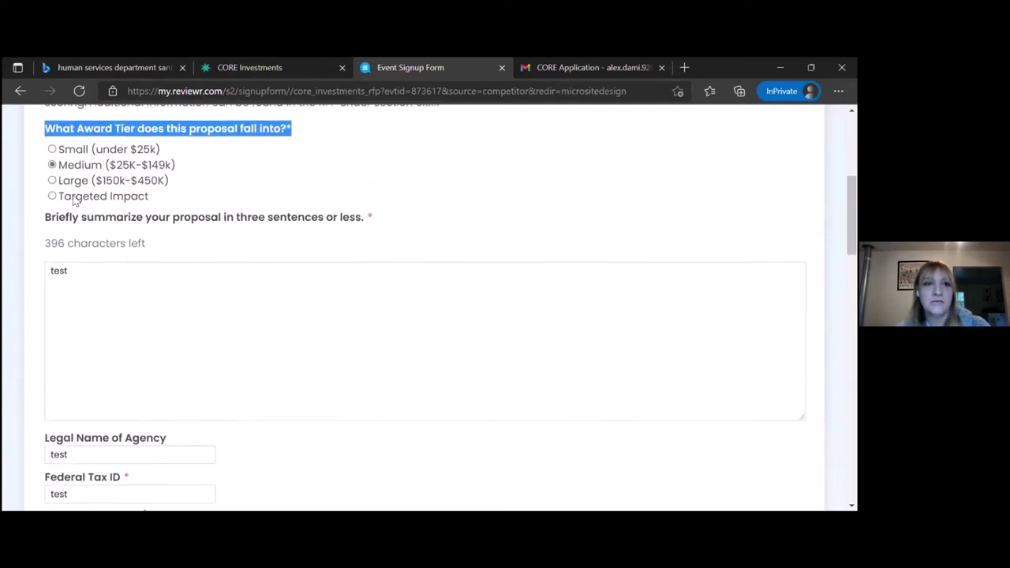
click(52, 150)
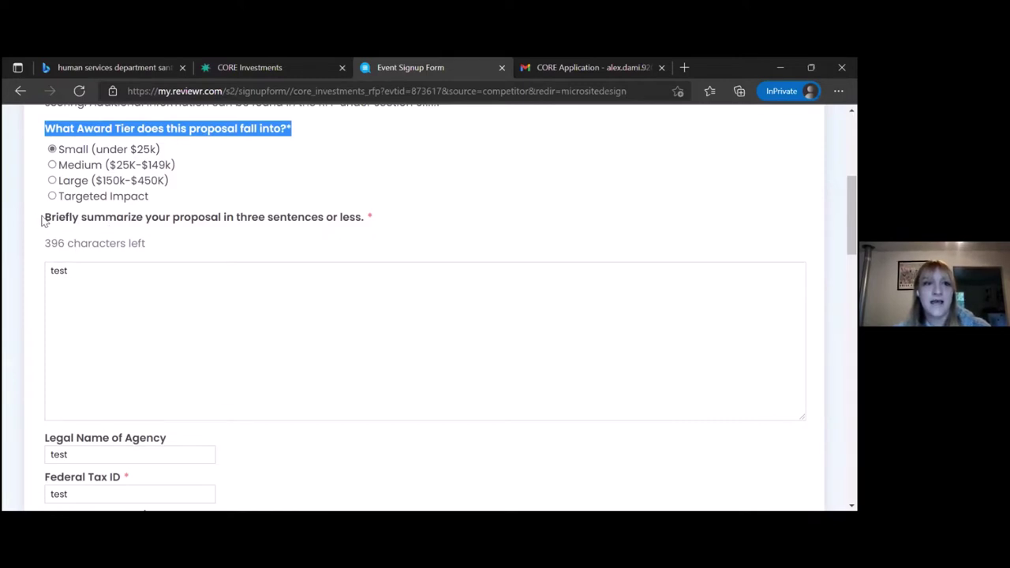
Replace the proposal summary text with 'test jkl'.
shift+click(77, 225)
drag(77, 225, 149, 228)
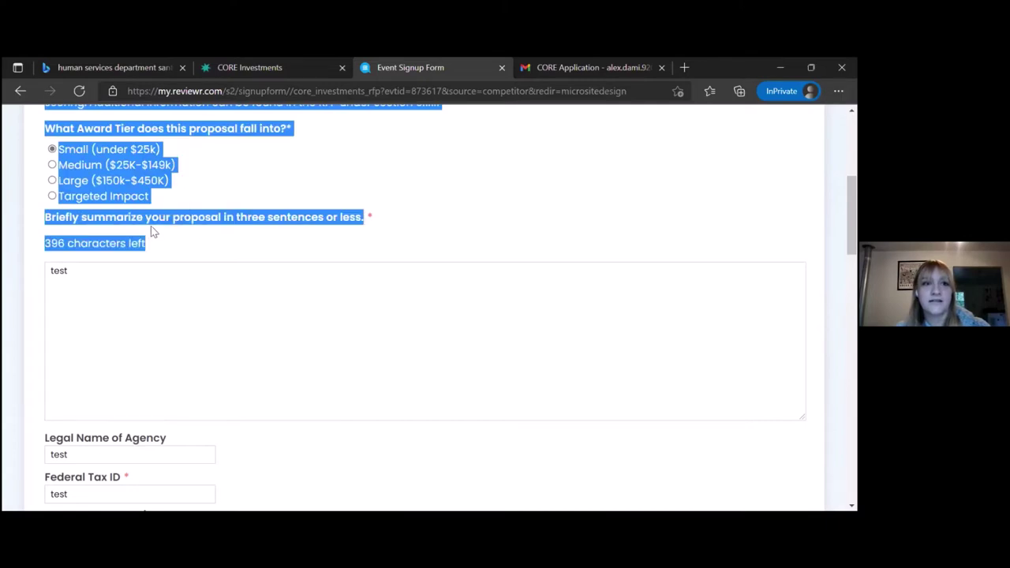
click(150, 225)
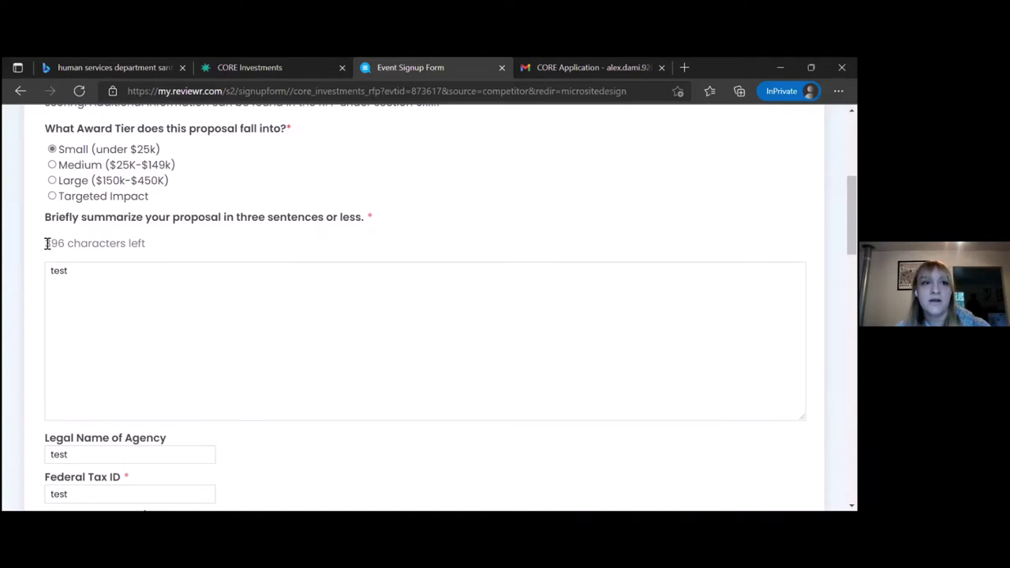
click(80, 269)
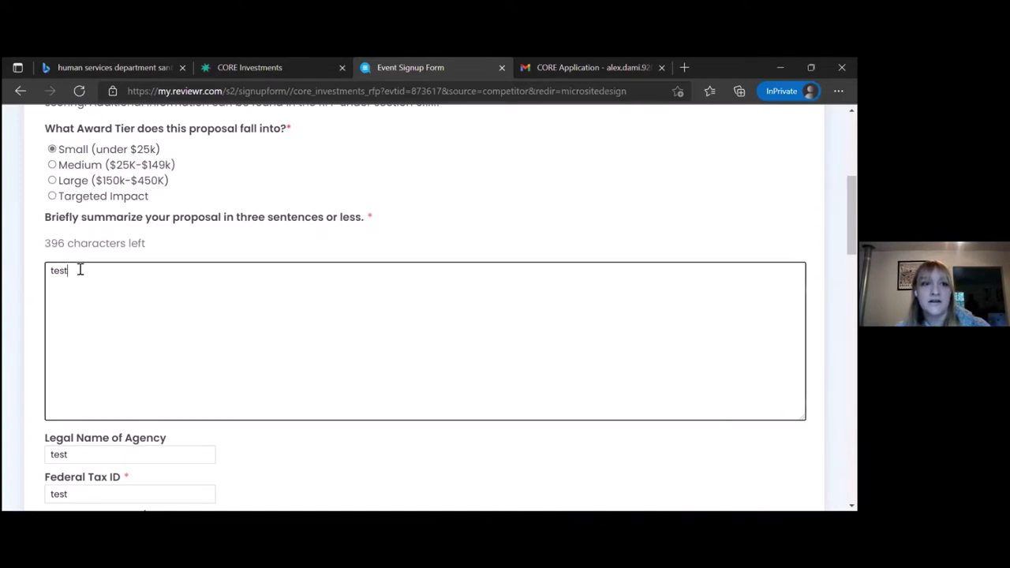
key(BackSpace)
key(BackSpace)
key(BackSpace)
key(BackSpace)
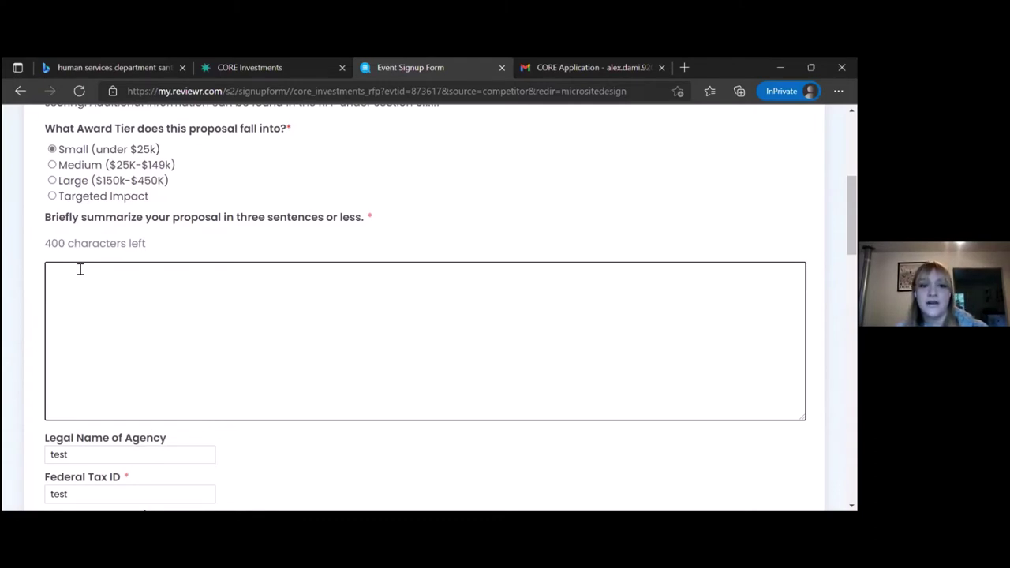
text(test)
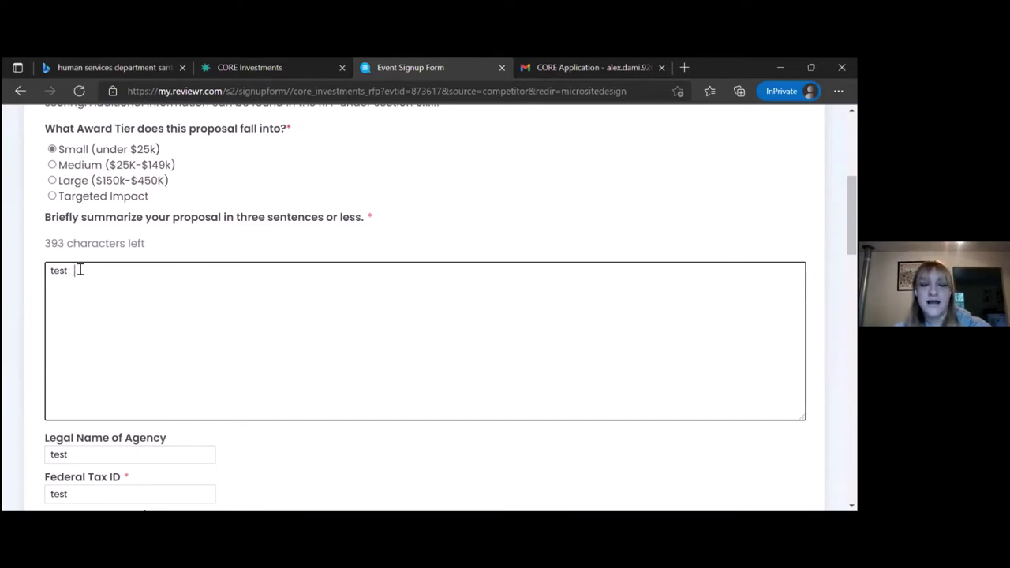
text(     jkl)
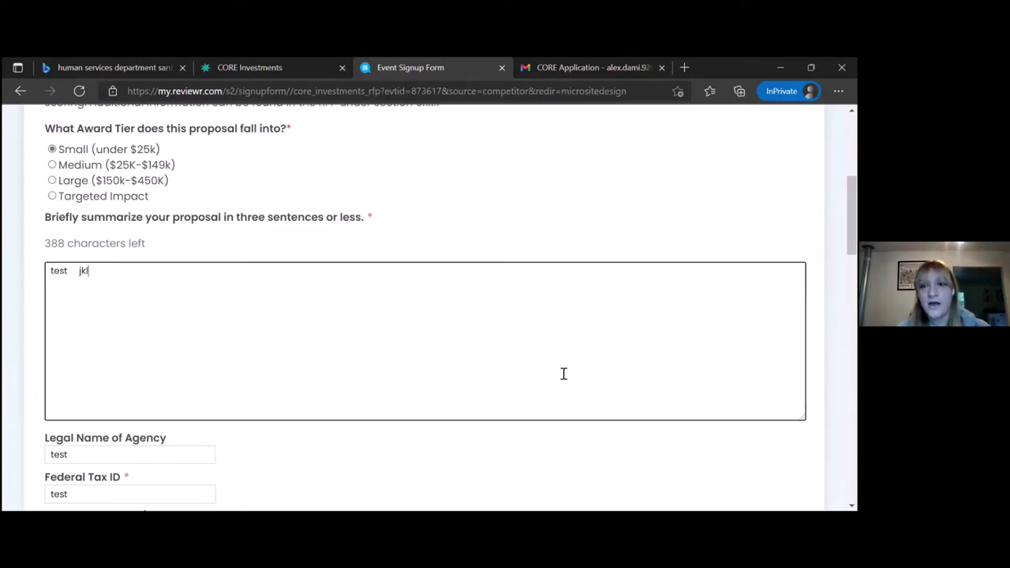
Shrink the proposal summary box, then scroll down to the budget and service category fields.
mouse_move(803, 418)
mouse_down()
mouse_move(738, 358)
mouse_move(648, 303)
mouse_move(663, 300)
mouse_move(611, 282)
mouse_move(810, 427)
mouse_up()
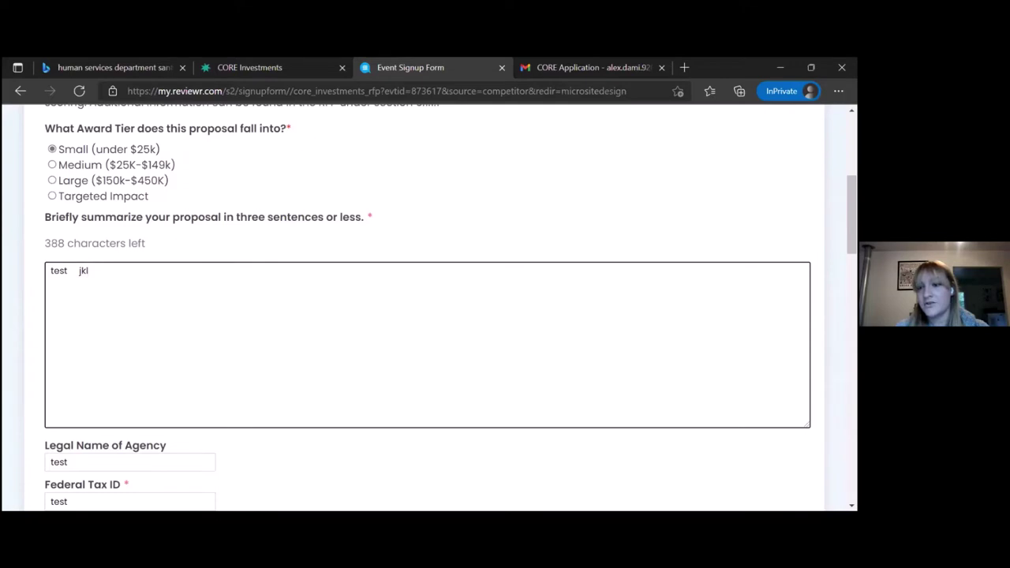
drag(807, 424, 797, 387)
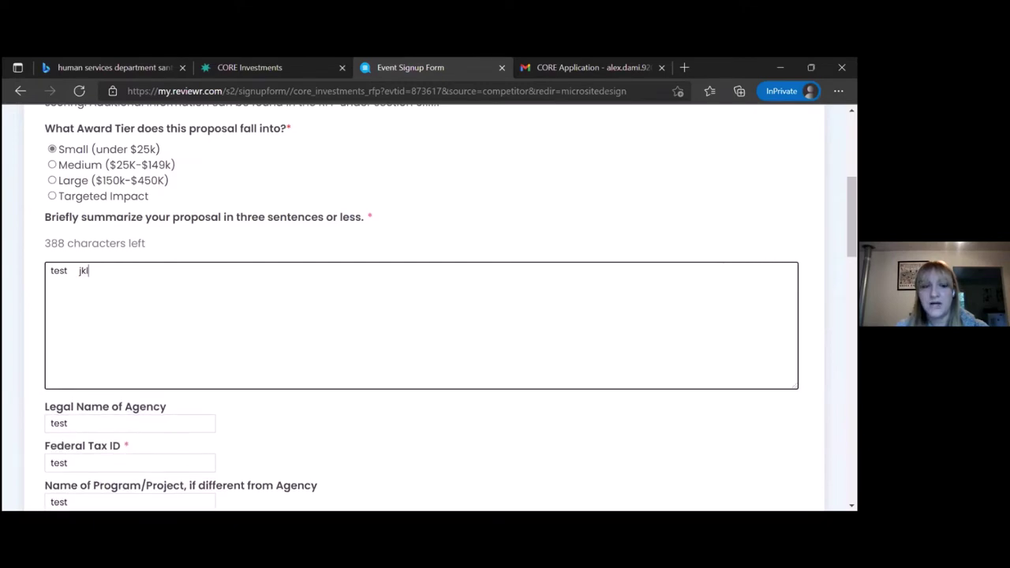
scroll(671, 371, down, 1)
scroll(671, 371, down, 2)
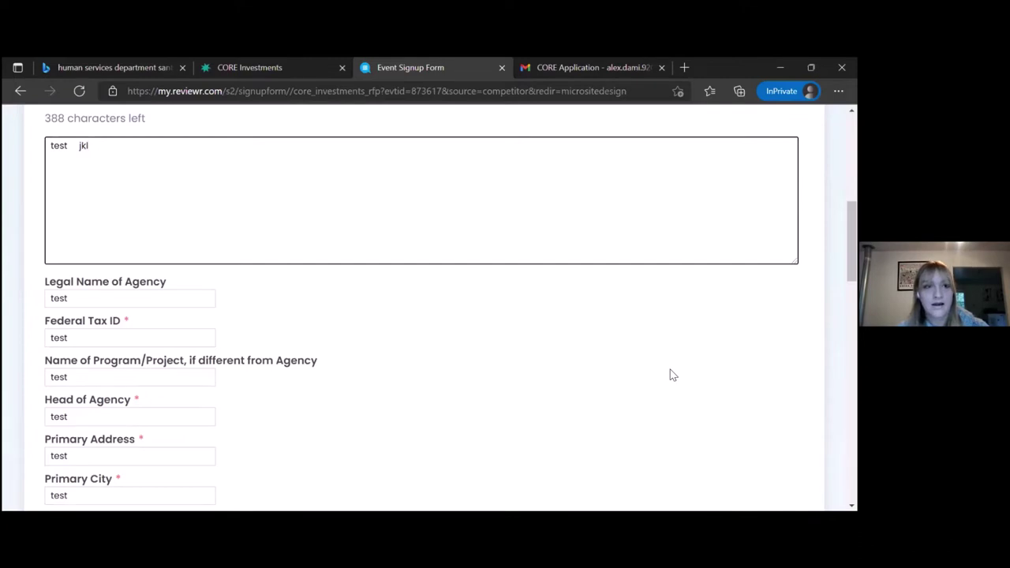
scroll(670, 370, down, 1)
scroll(670, 375, down, 1)
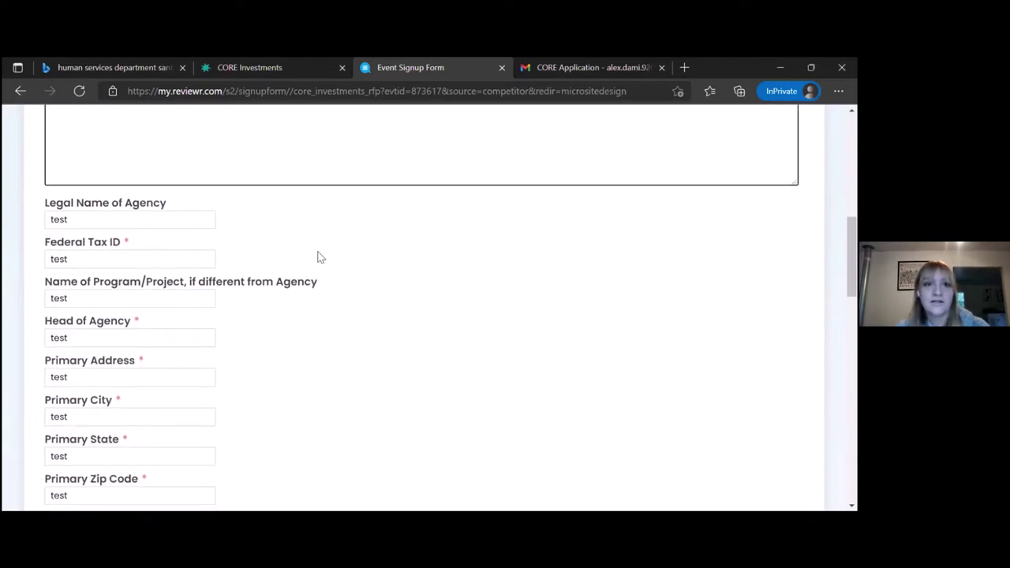
scroll(323, 284, down, 1)
scroll(323, 285, down, 2)
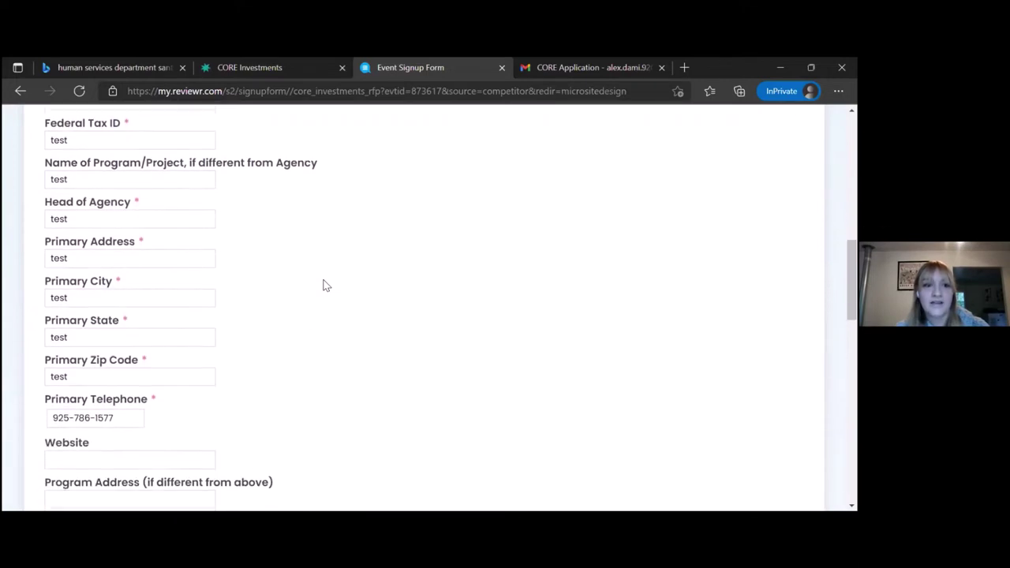
scroll(323, 284, down, 3)
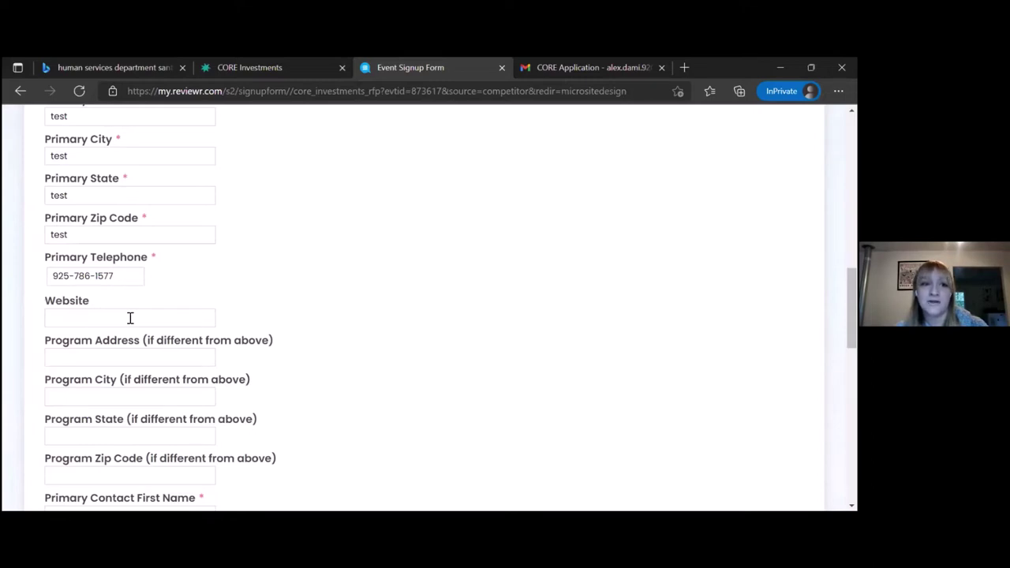
scroll(316, 315, down, 1)
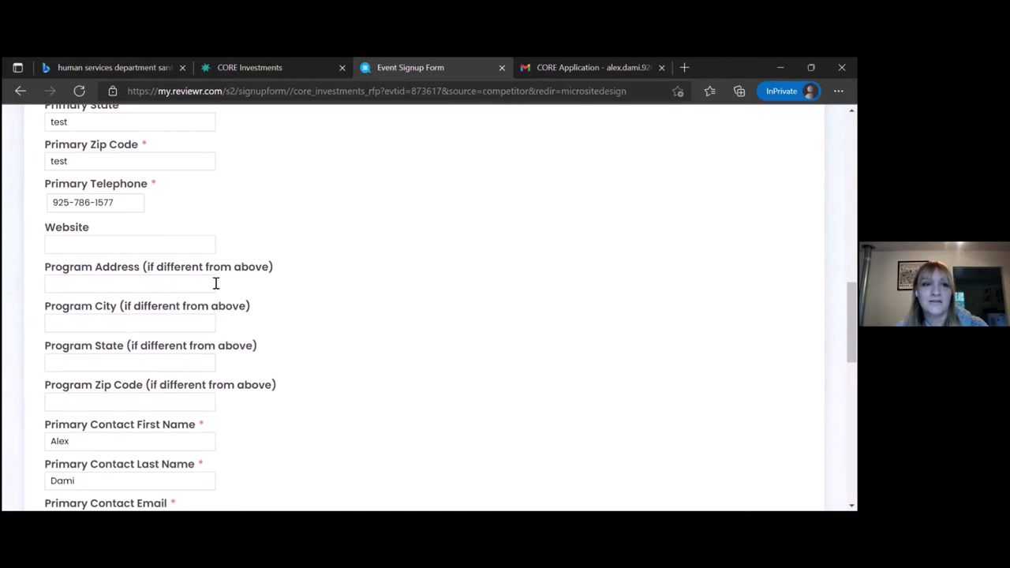
scroll(290, 293, up, 1)
scroll(291, 292, up, 1)
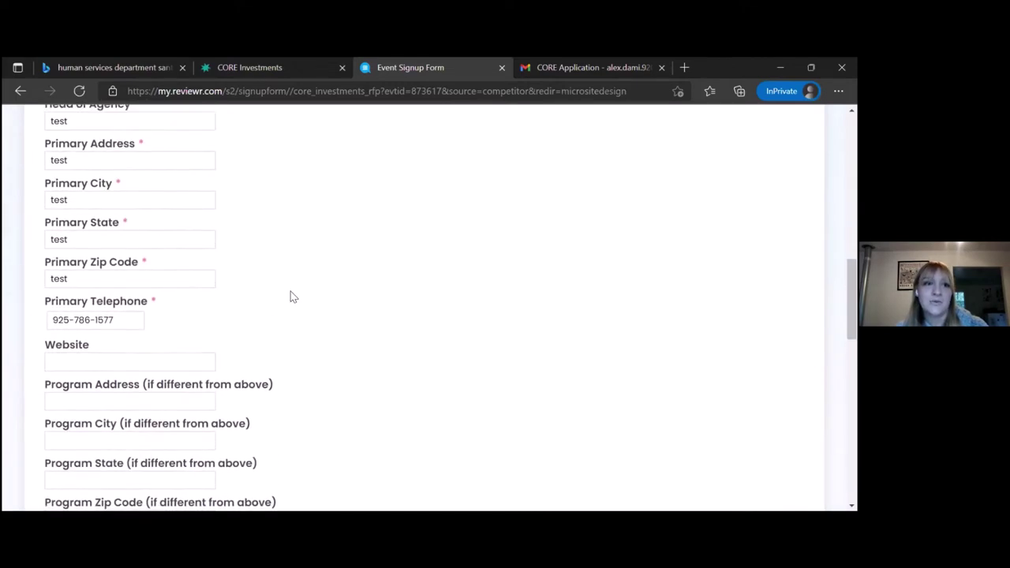
scroll(291, 292, down, 1)
scroll(290, 296, down, 3)
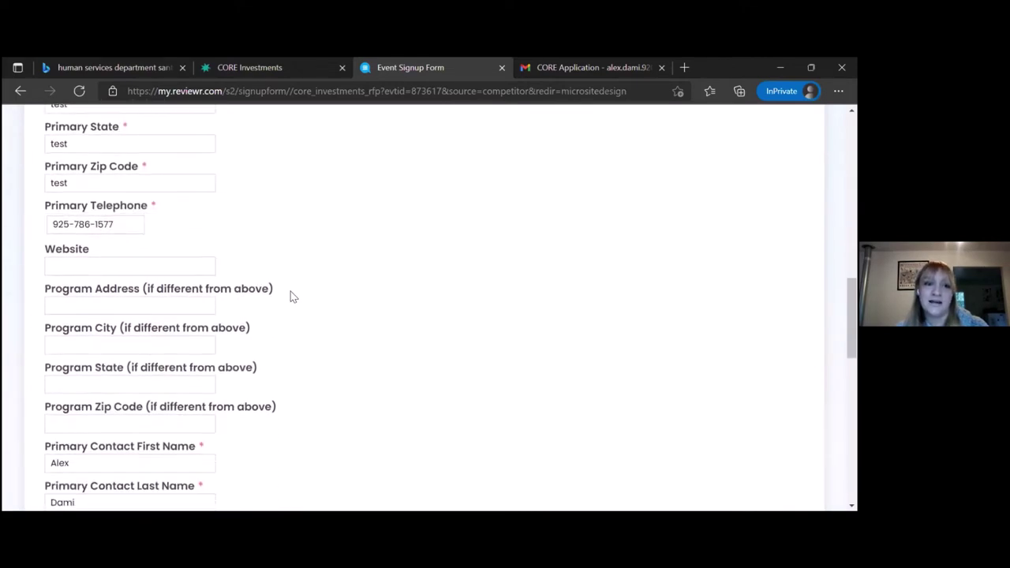
scroll(290, 296, down, 3)
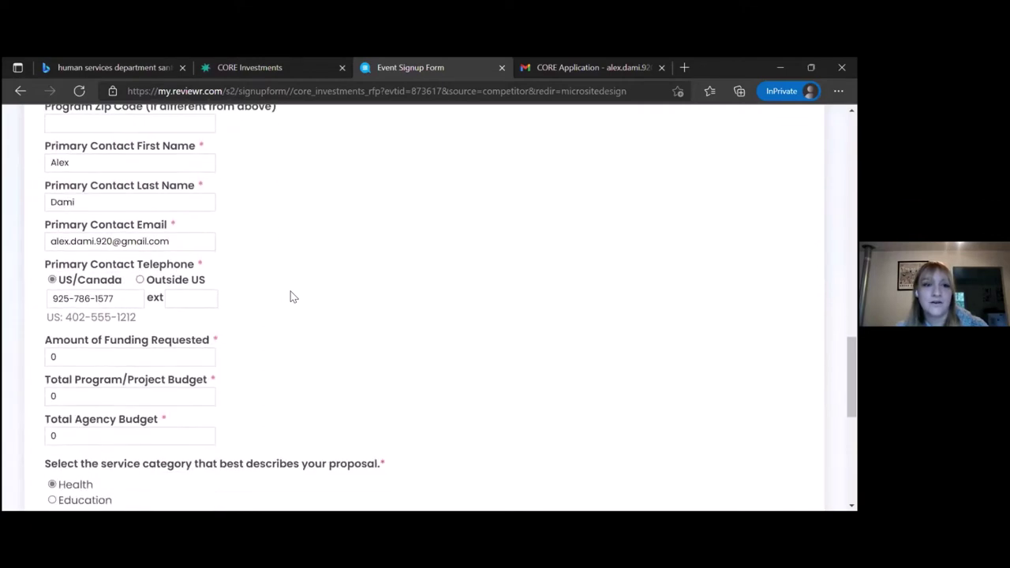
scroll(290, 296, down, 2)
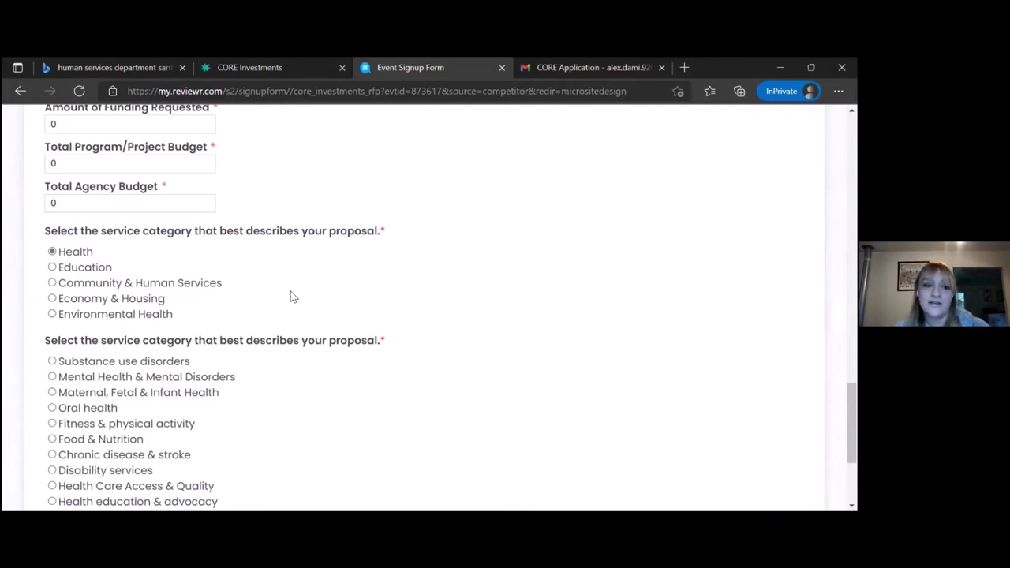
Switch the service category from Health to Education.
scroll(290, 297, down, 1)
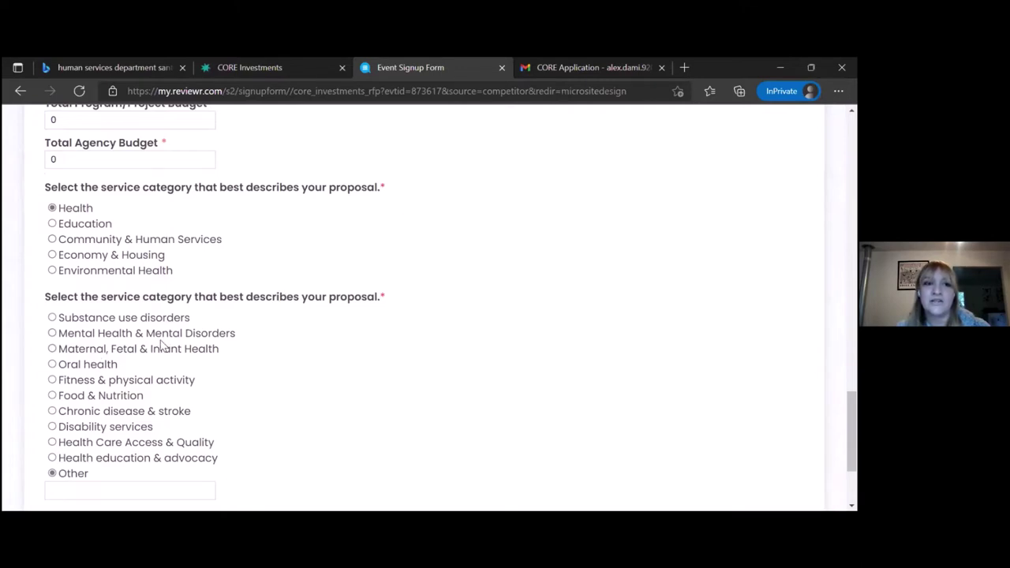
click(52, 209)
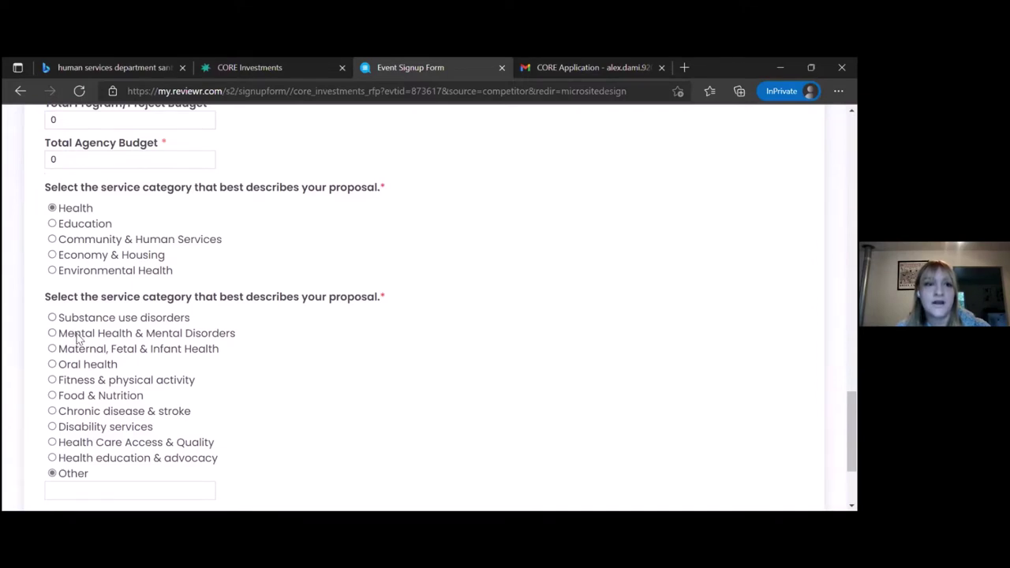
click(52, 225)
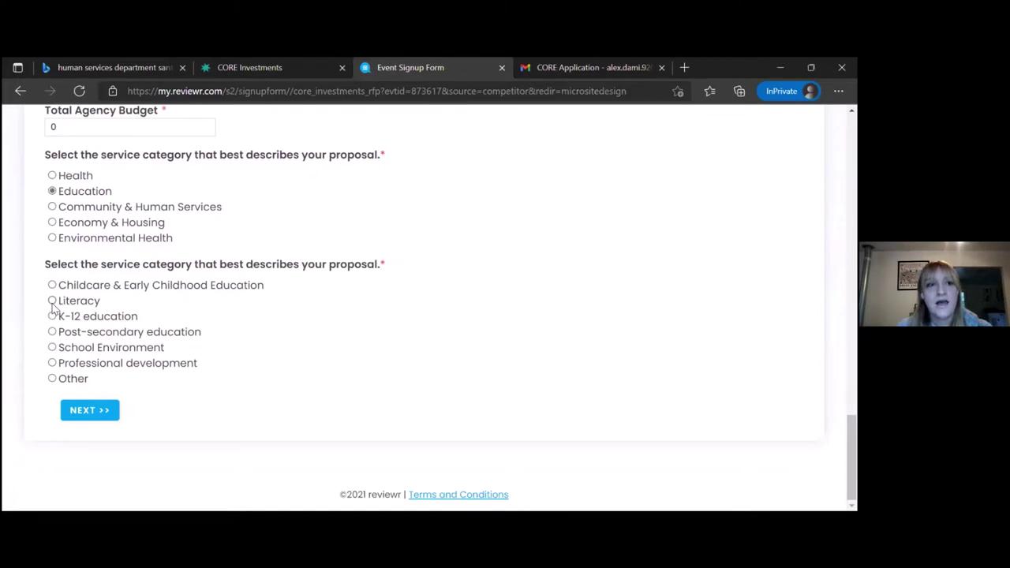
Choose Other as the education subcategory, describe it as 'Describe what my other is.', and continue.
click(53, 379)
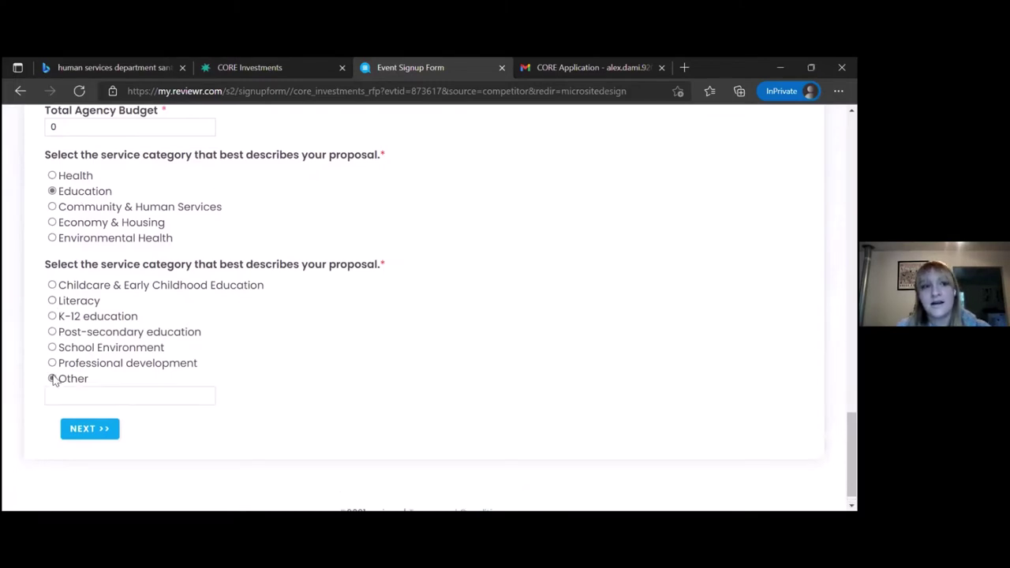
click(61, 390)
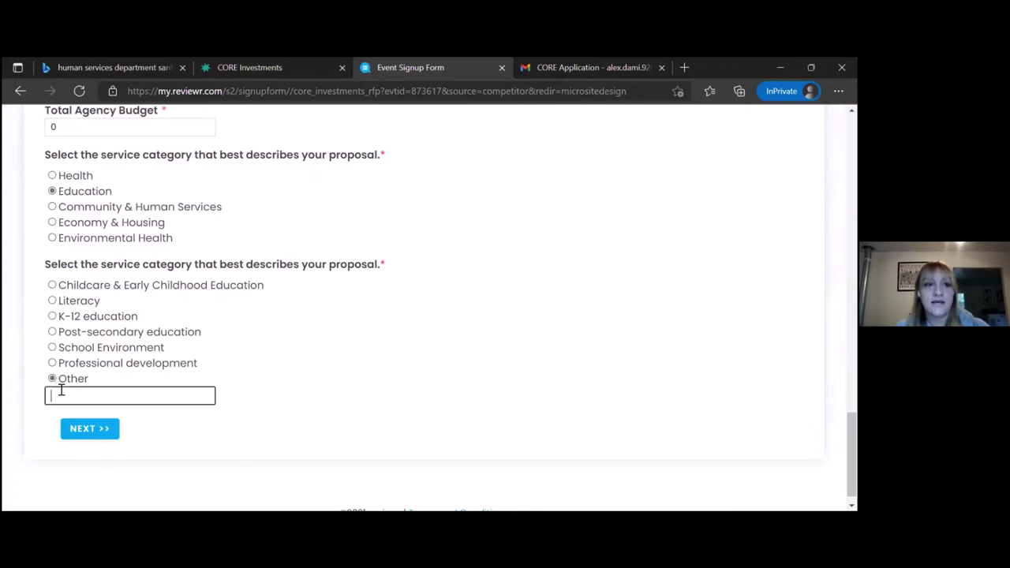
text(Des)
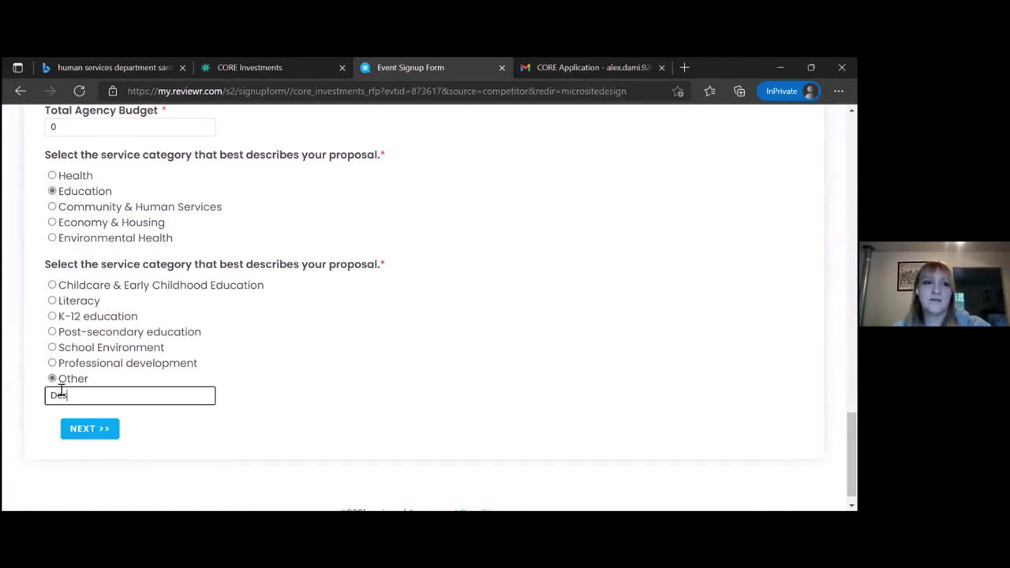
text(cribe what my other is.)
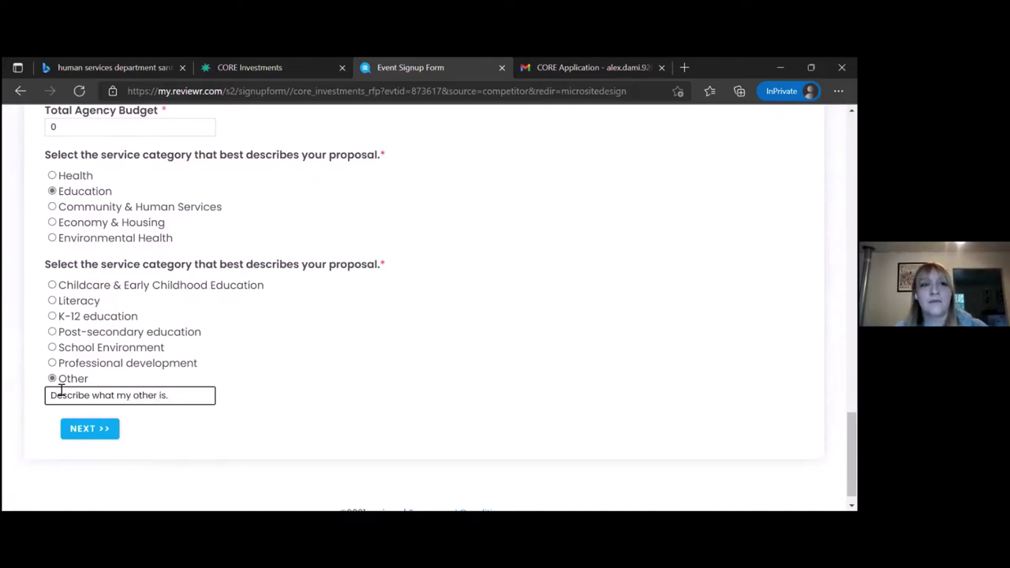
click(83, 436)
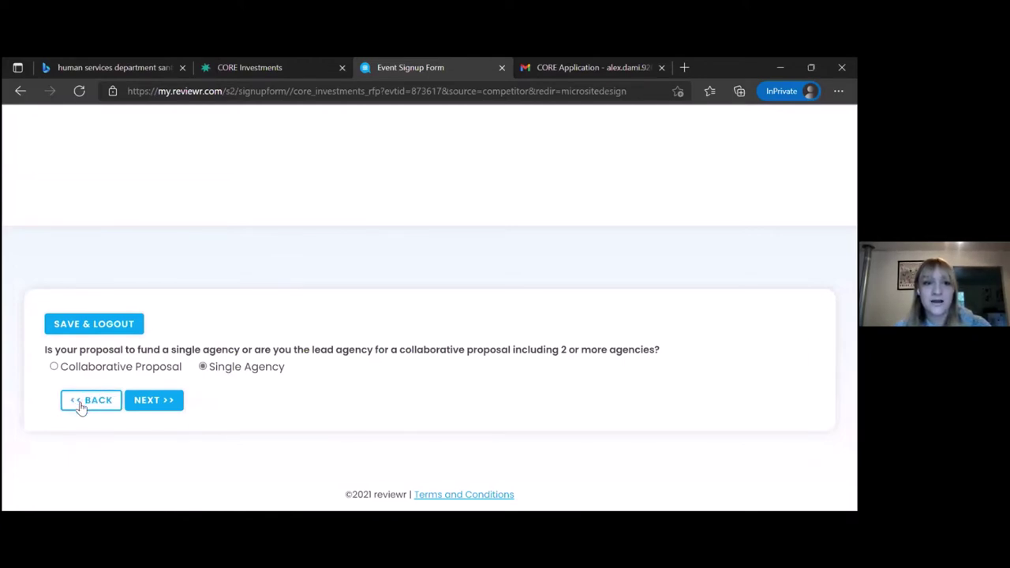
Go back to the Summary and Contact Information page and choose SAVE & LOGOUT.
click(83, 401)
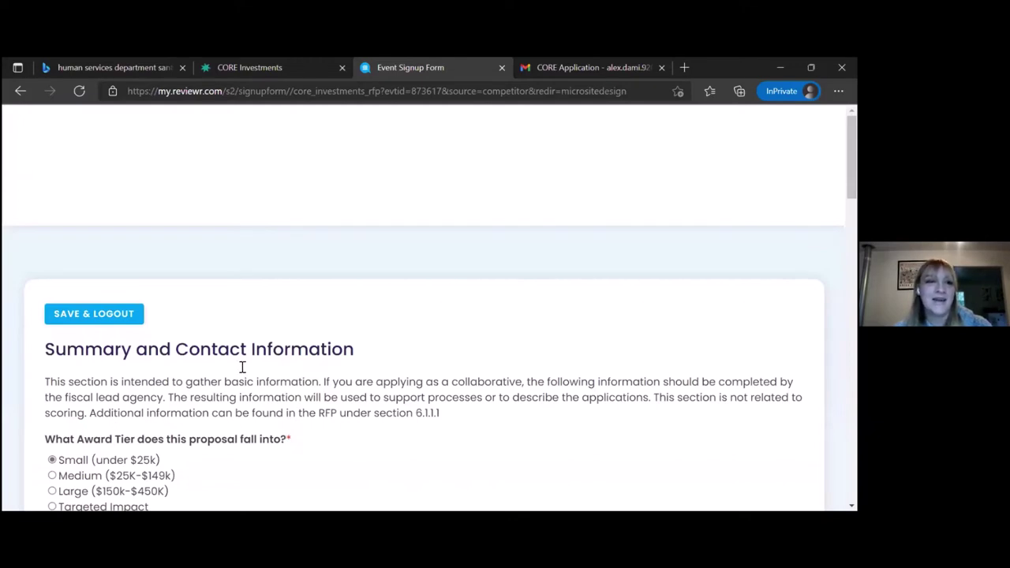
click(112, 319)
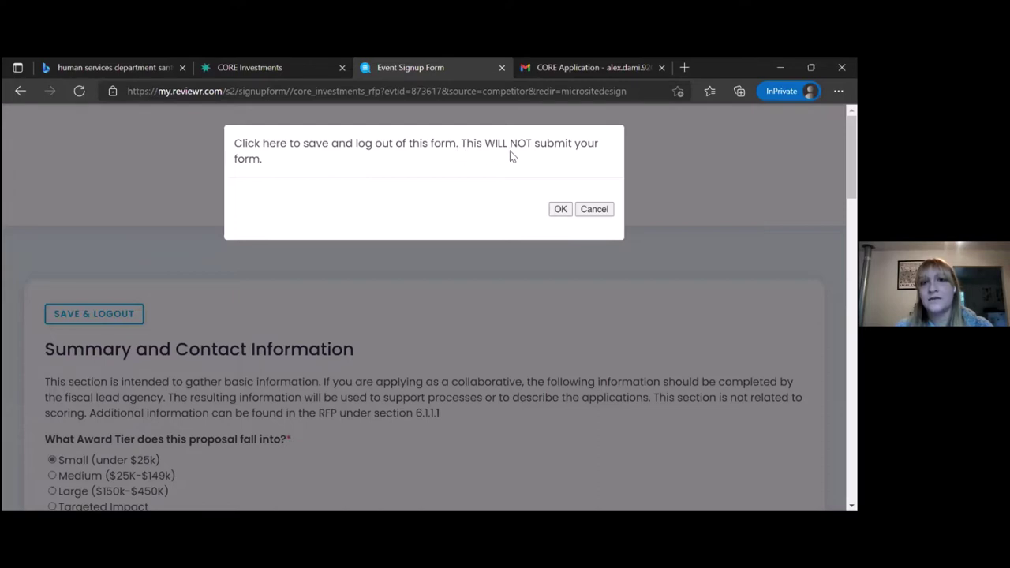
Confirm saving and logging out of the CORE Investments application.
click(561, 209)
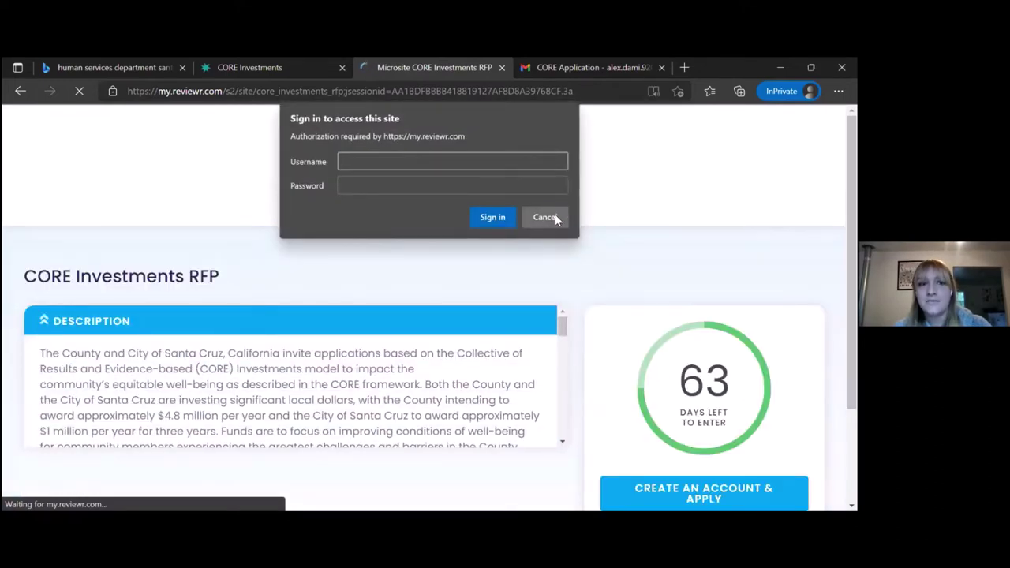
click(544, 217)
scroll(564, 244, down, 3)
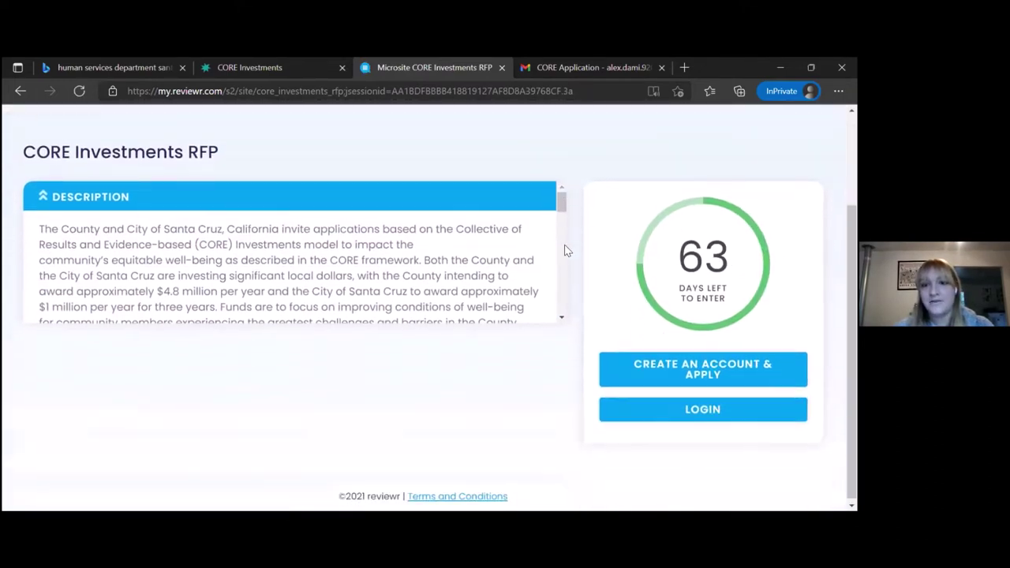
Log back in with the applicant's e-mail username and password.
click(645, 418)
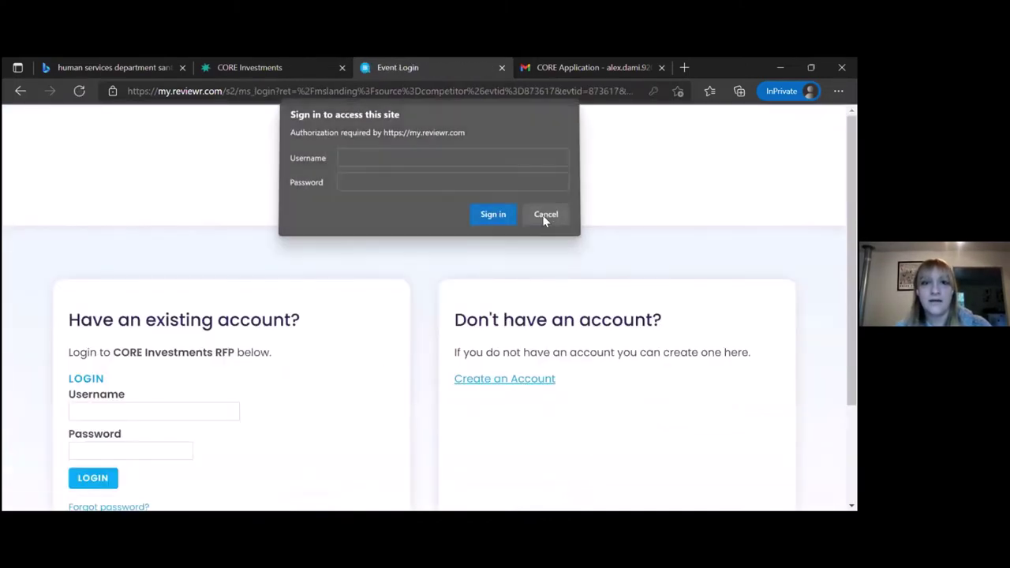
click(545, 218)
click(102, 408)
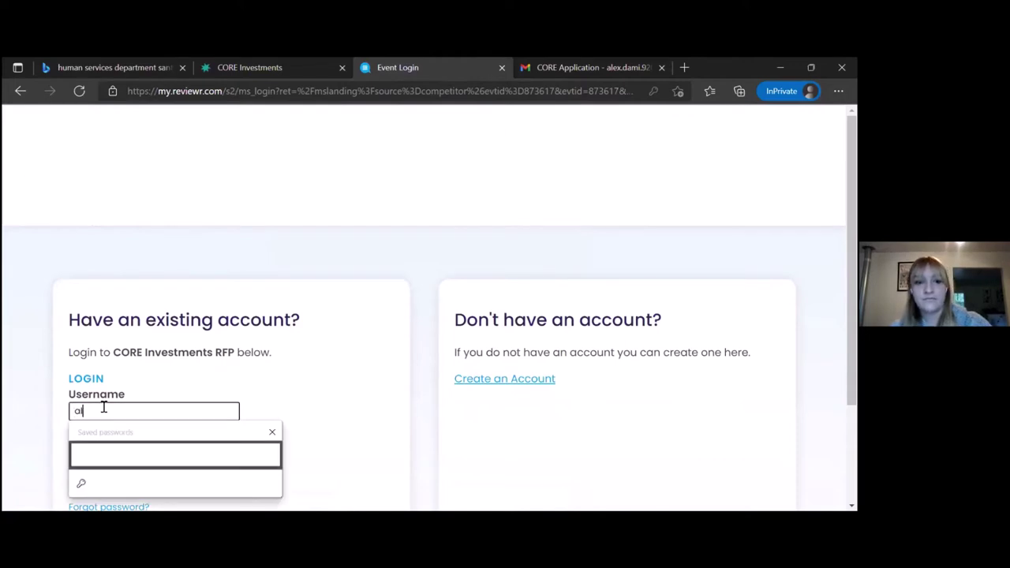
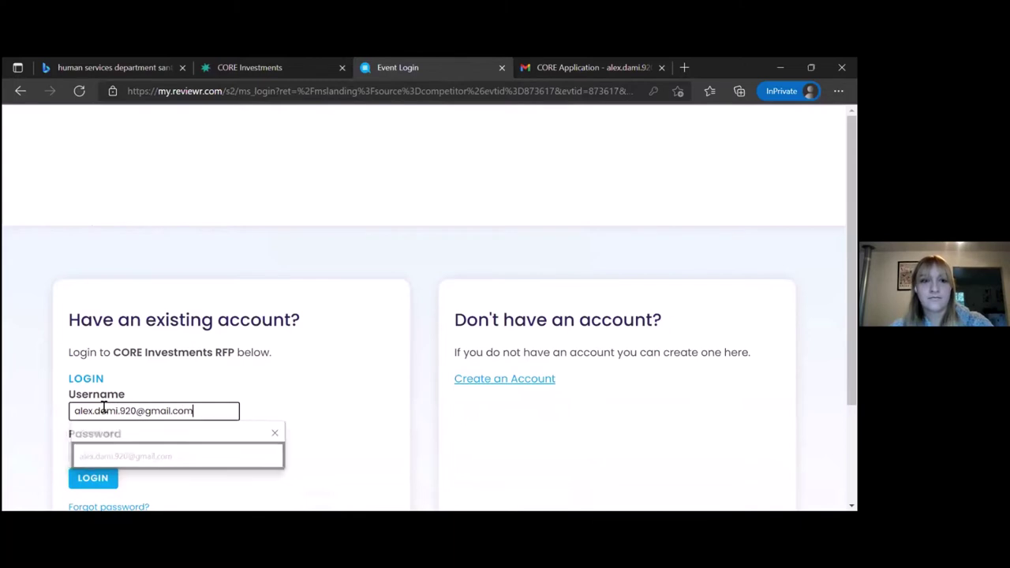
key(Tab)
text(••••••••)
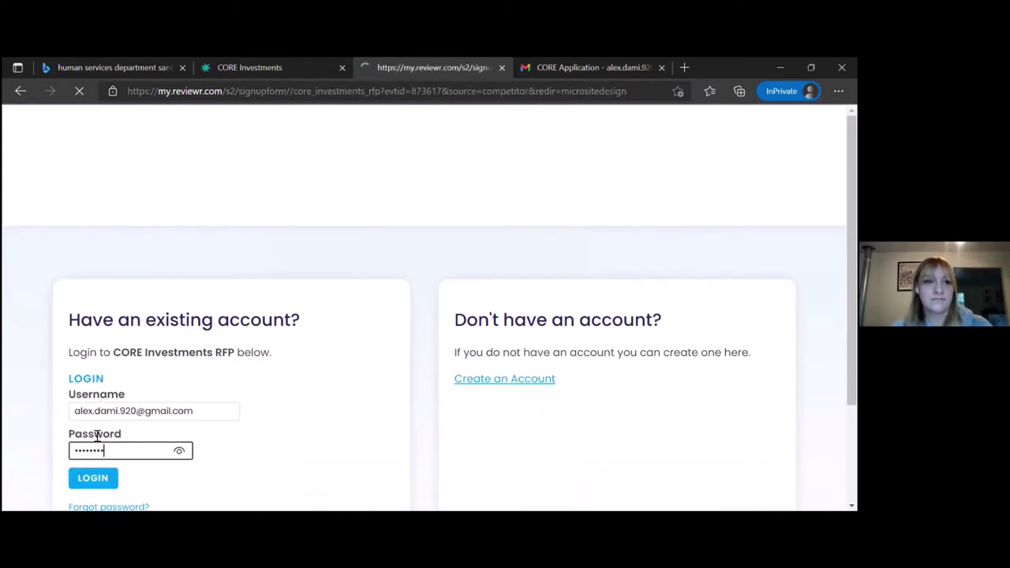
scroll(253, 365, down, 4)
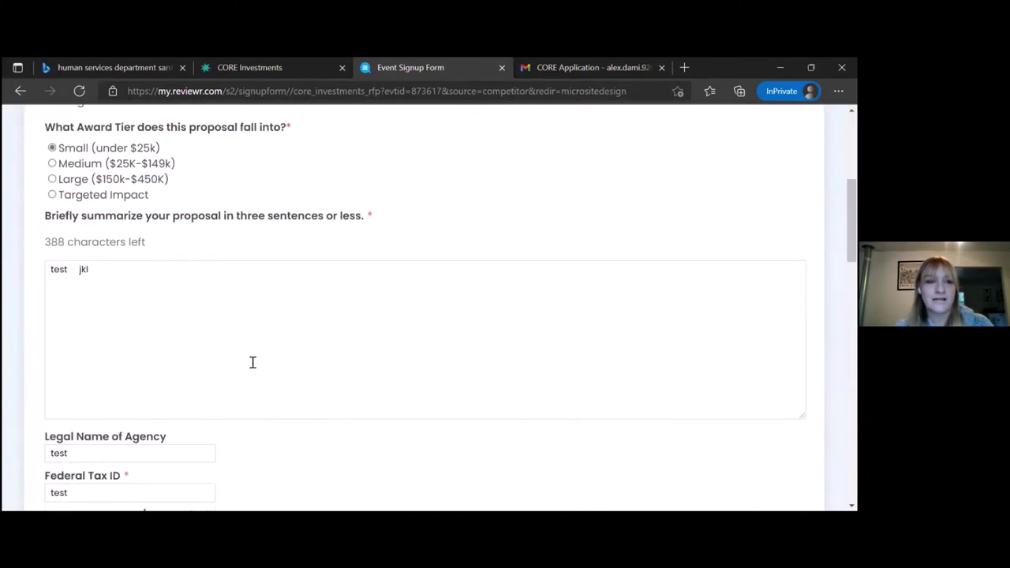
scroll(253, 362, down, 1)
scroll(253, 363, up, 1)
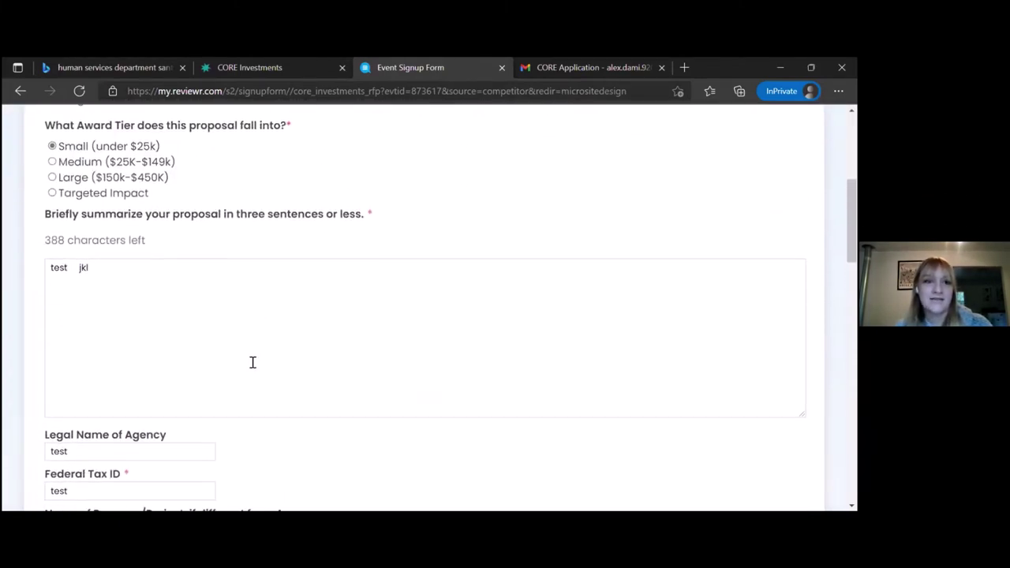
scroll(253, 362, down, 5)
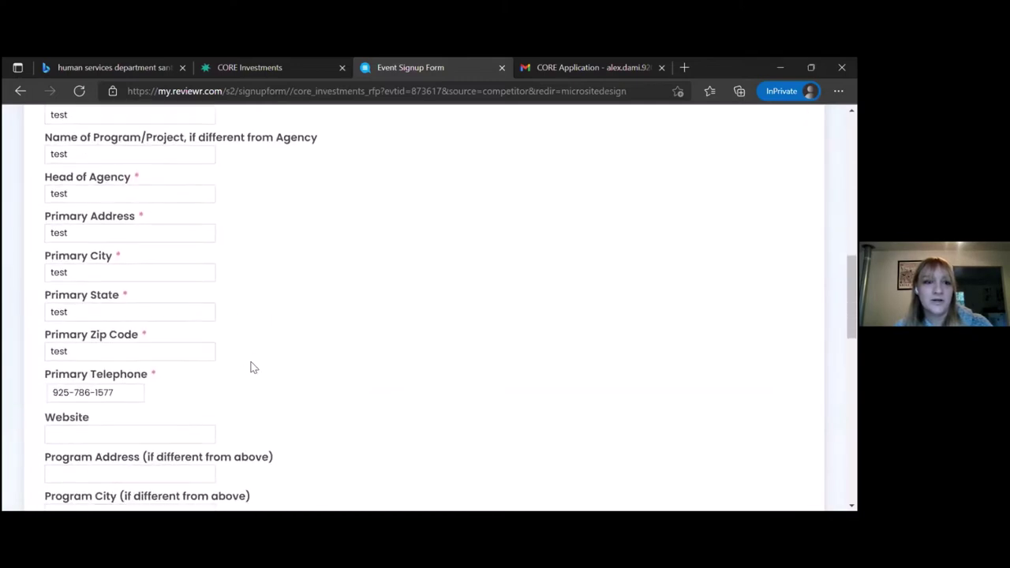
scroll(252, 367, down, 5)
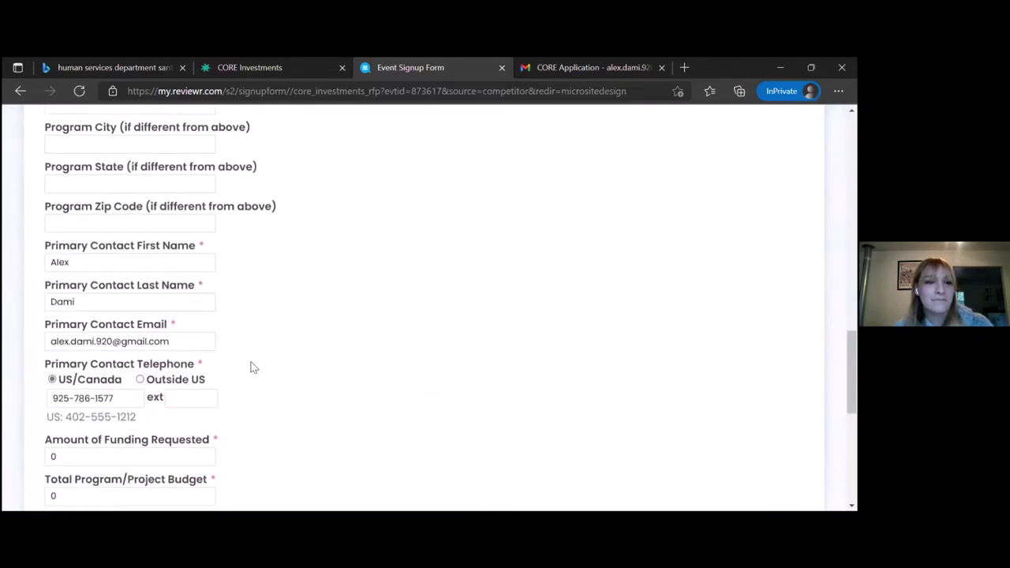
scroll(253, 367, up, 1)
scroll(252, 367, down, 2)
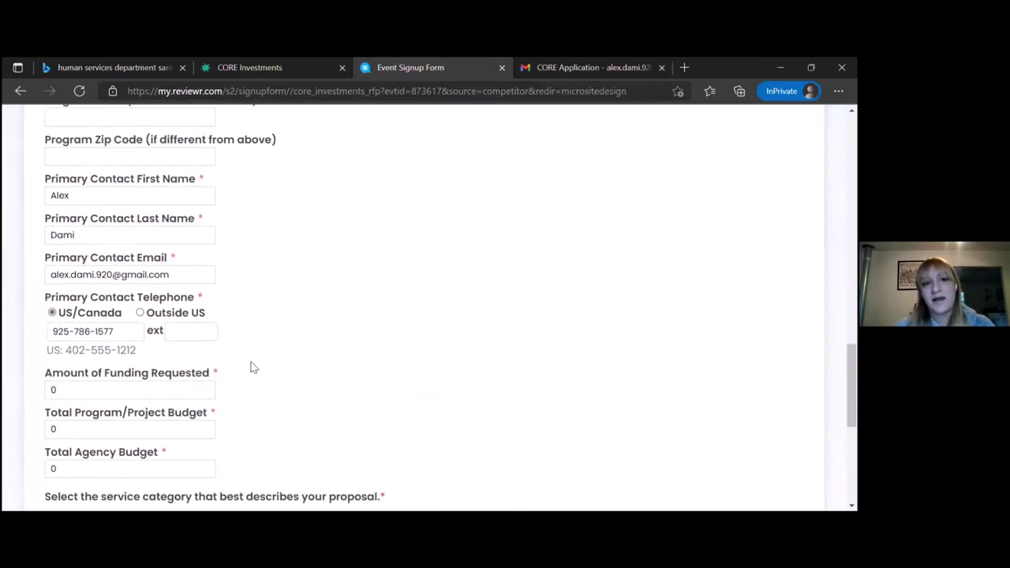
scroll(253, 367, down, 2)
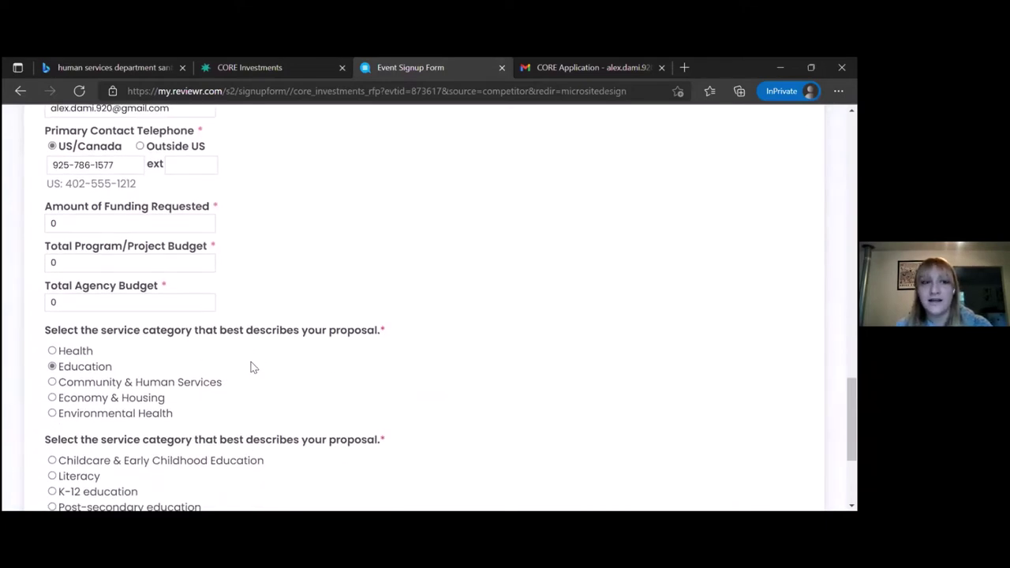
double_click(97, 302)
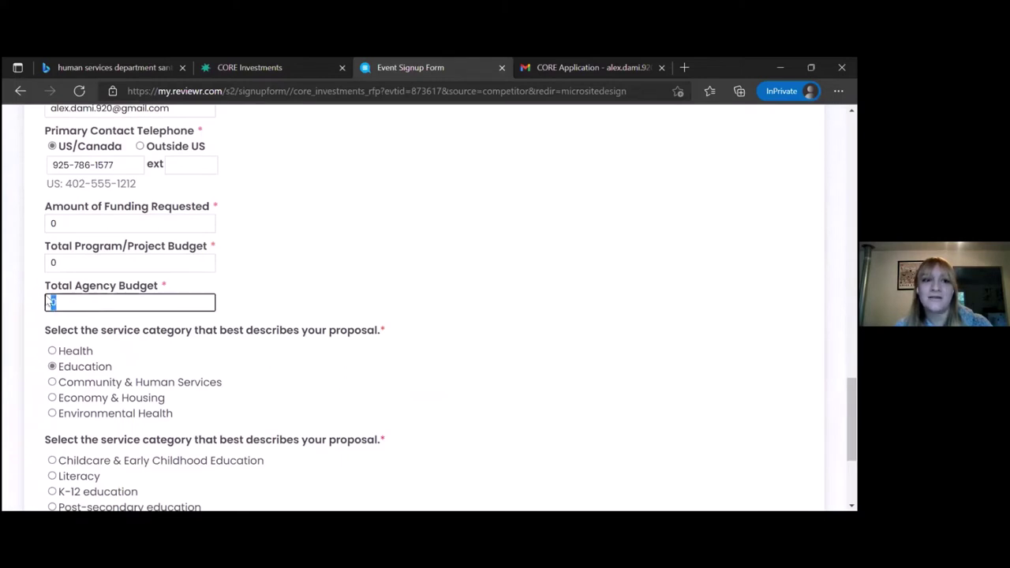
click(268, 258)
scroll(268, 258, down, 1)
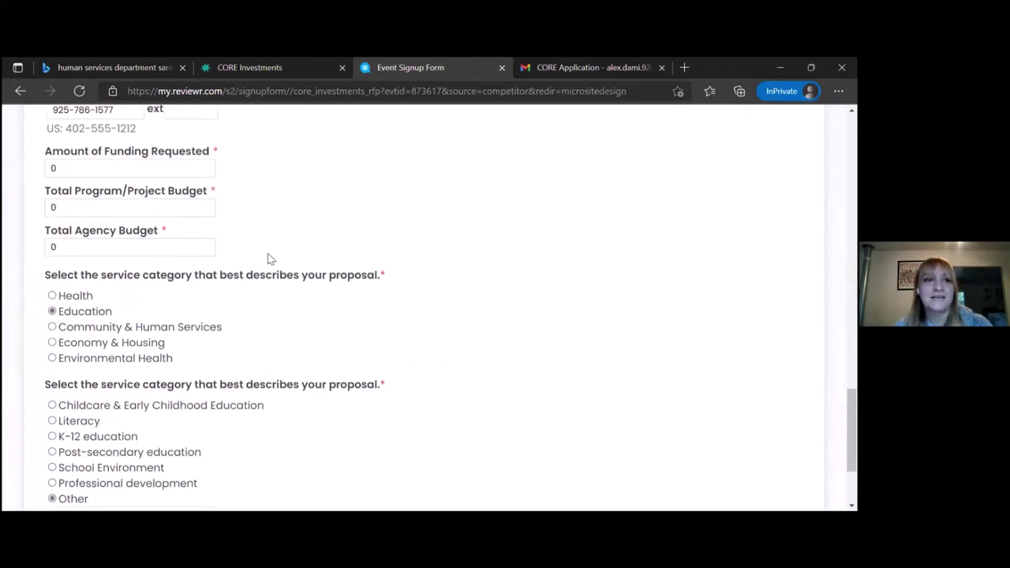
scroll(268, 258, down, 1)
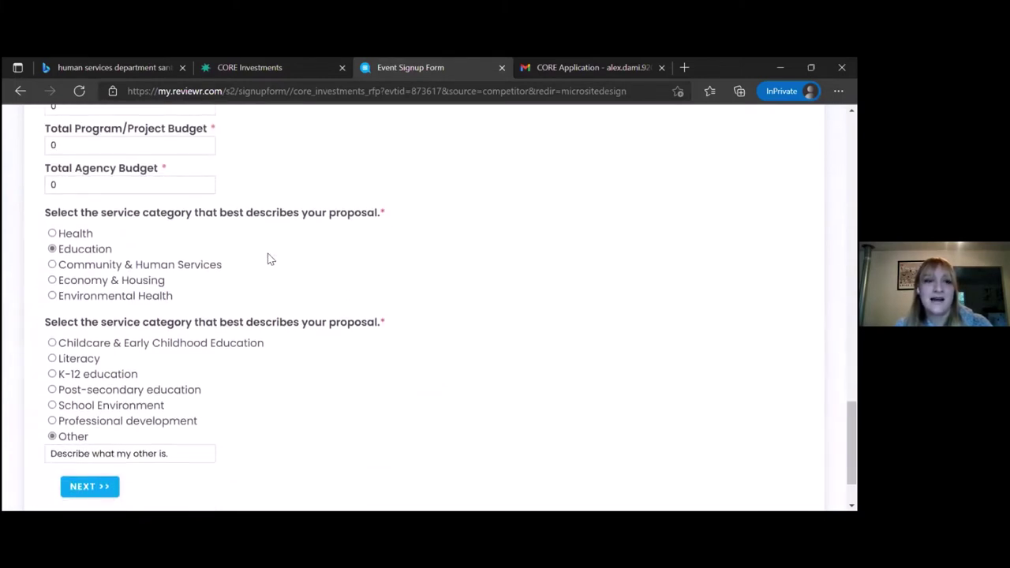
scroll(268, 258, down, 1)
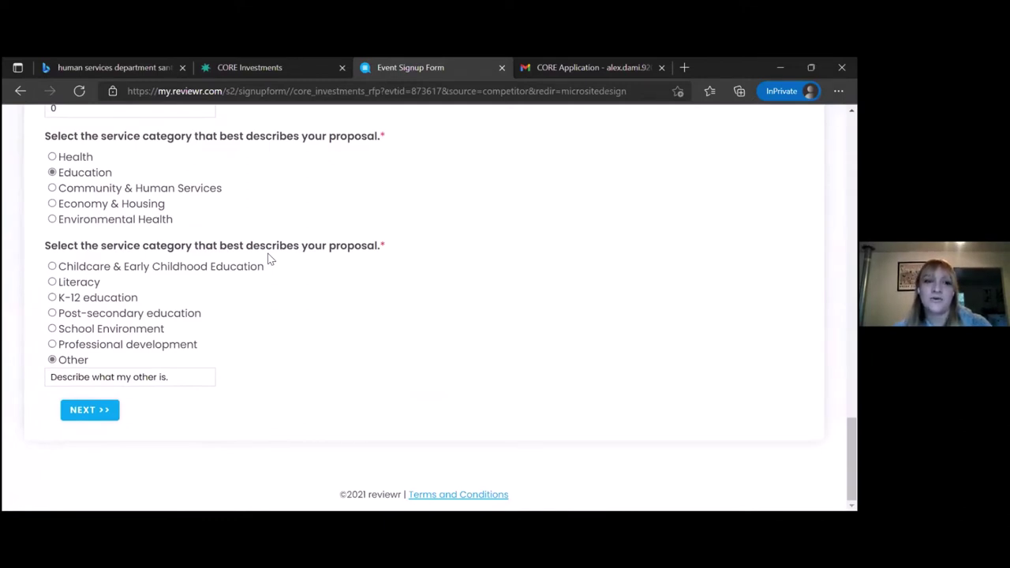
On the next page, select Collaborative Proposal and set partnering agencies to 1.
click(92, 414)
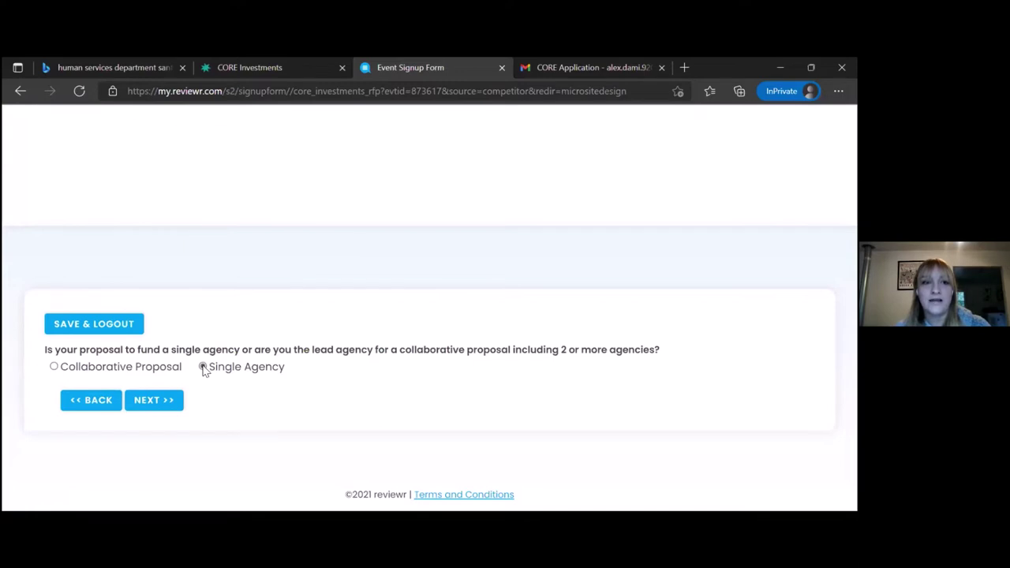
click(54, 368)
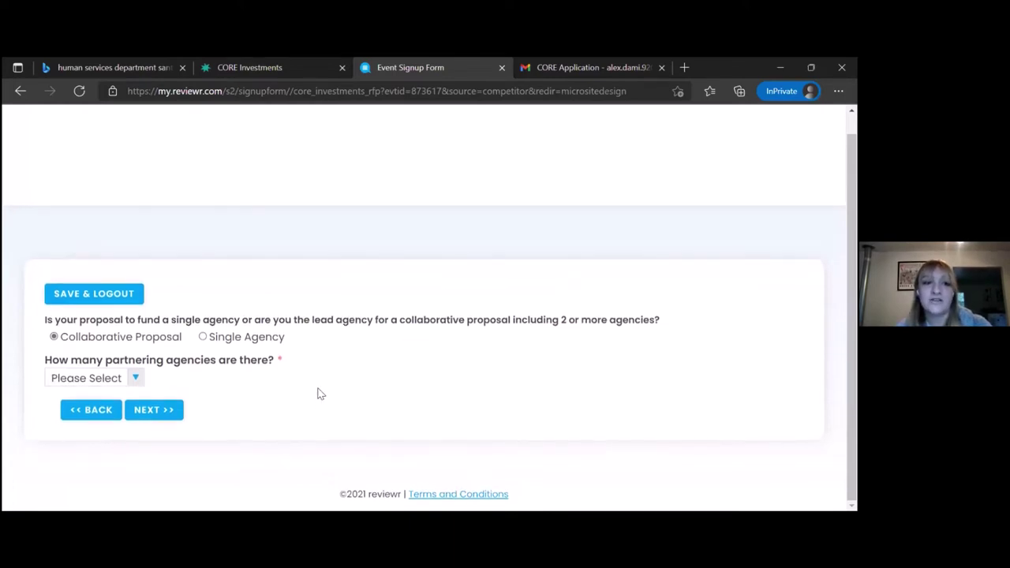
click(135, 379)
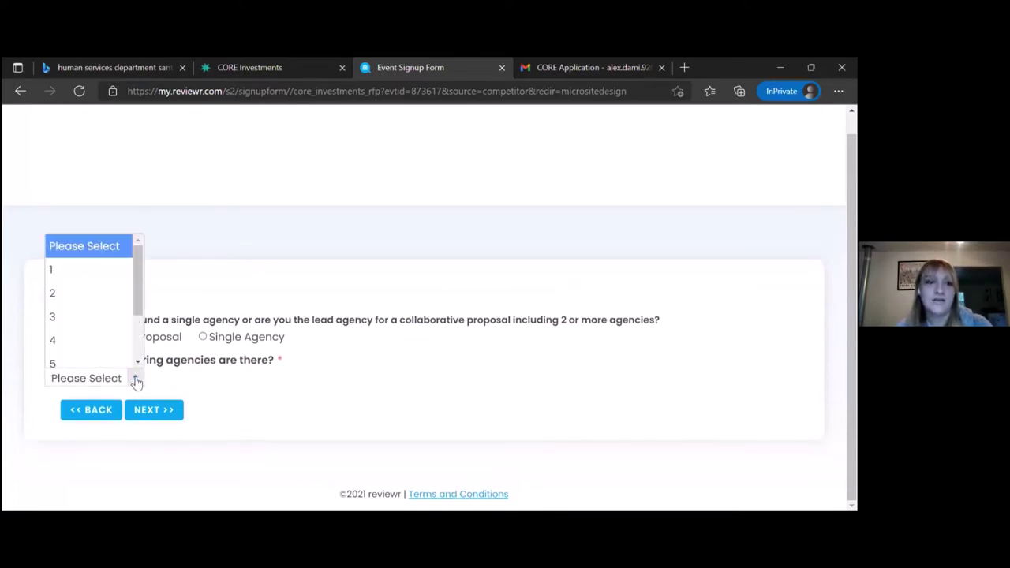
scroll(137, 319, down, 1)
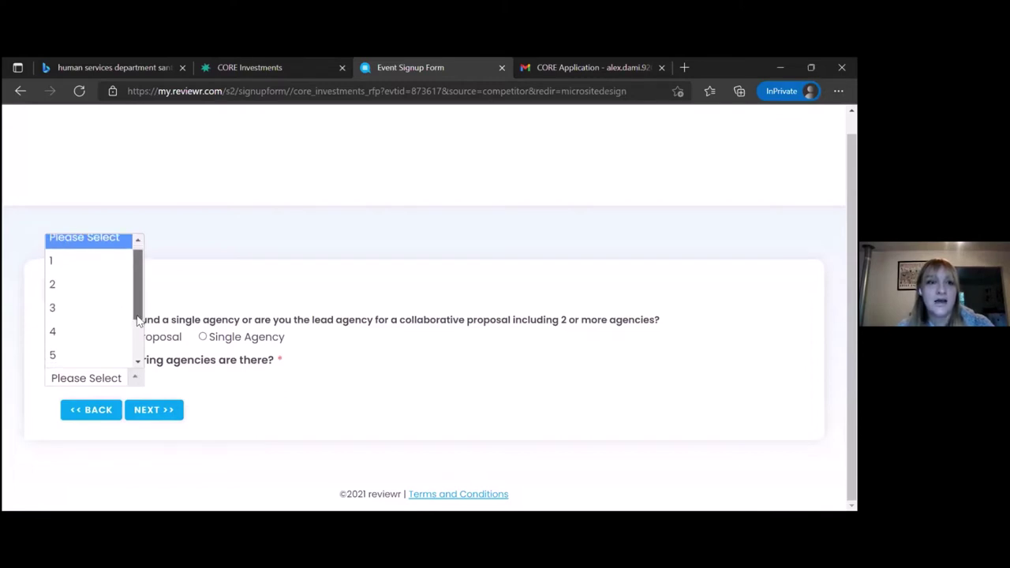
mouse_move(137, 320)
mouse_down()
mouse_move(137, 359)
mouse_move(144, 309)
mouse_up()
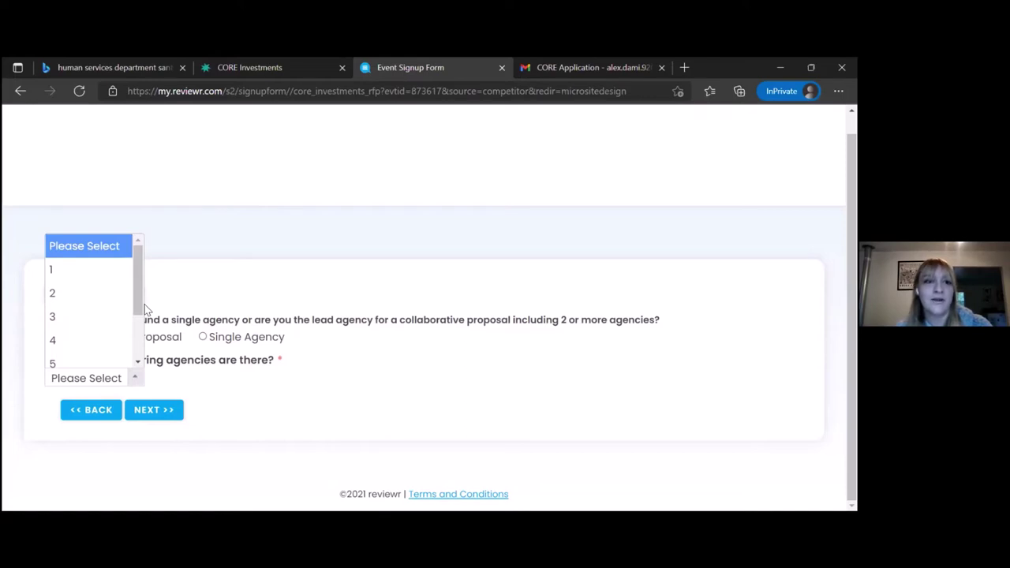
click(95, 273)
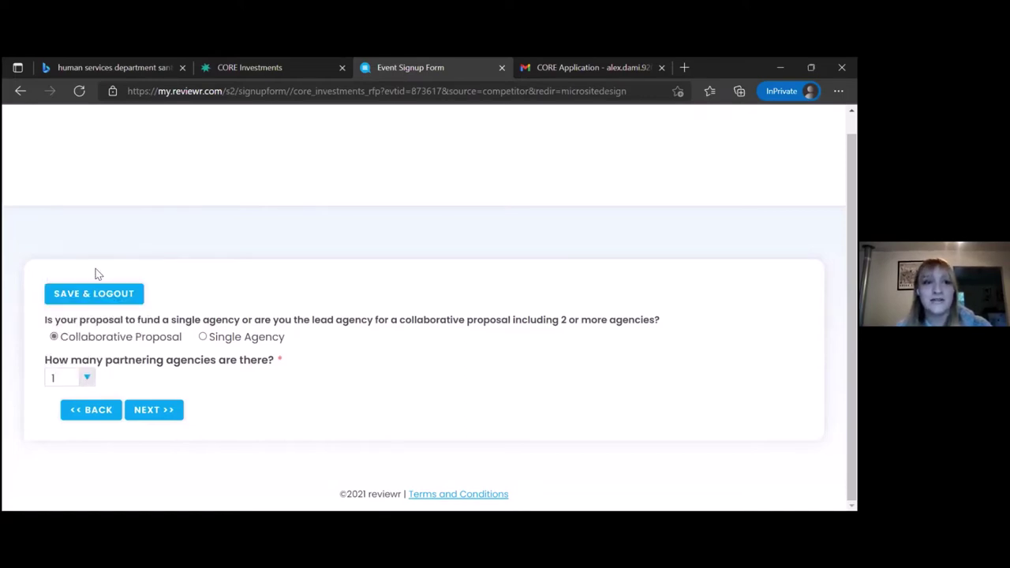
Reset the partnering agency count to Please Select, choose Single Agency, and advance to Why do it?
scroll(95, 273, down, 2)
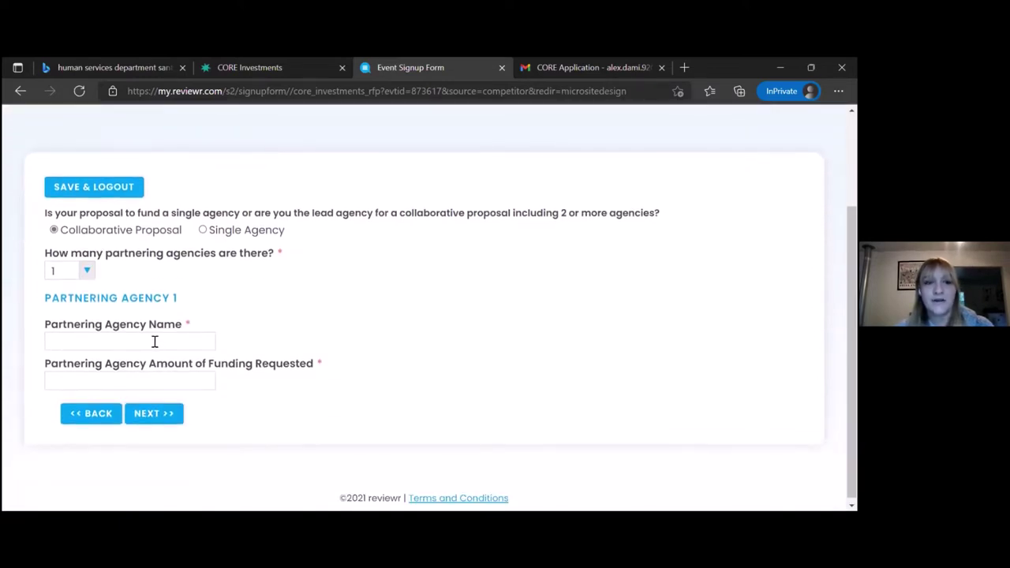
click(87, 271)
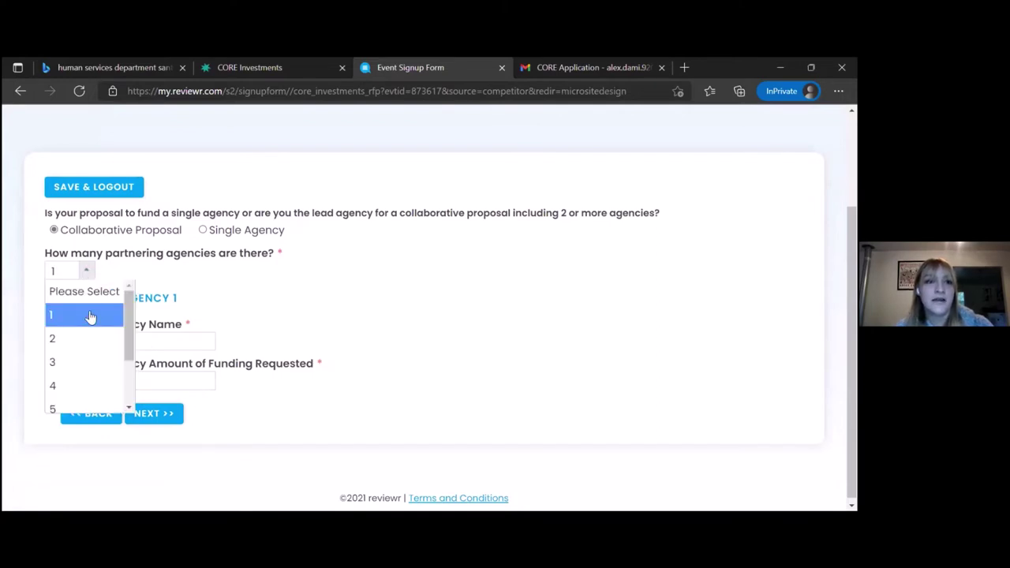
click(77, 363)
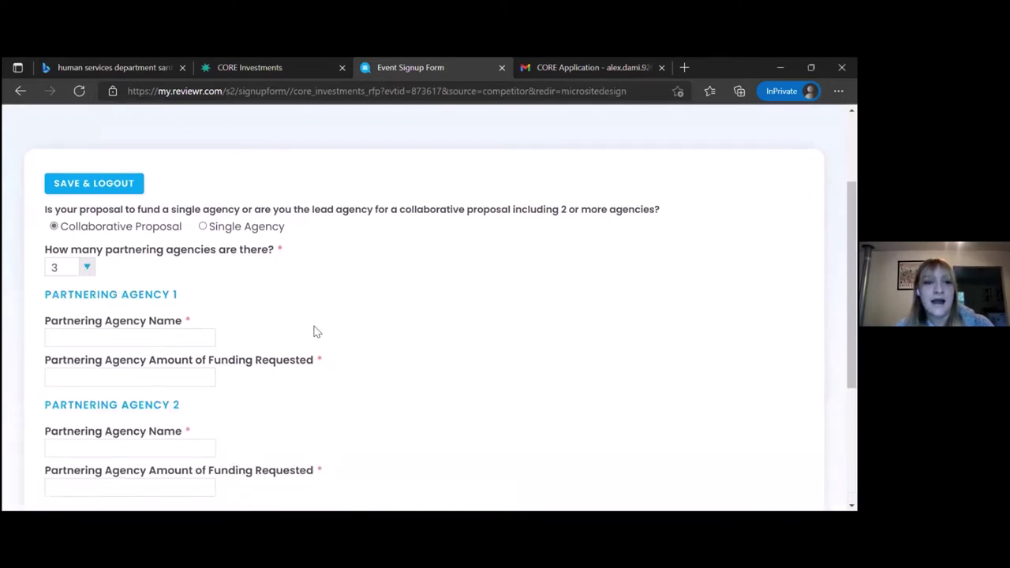
scroll(313, 331, down, 2)
scroll(314, 331, down, 1)
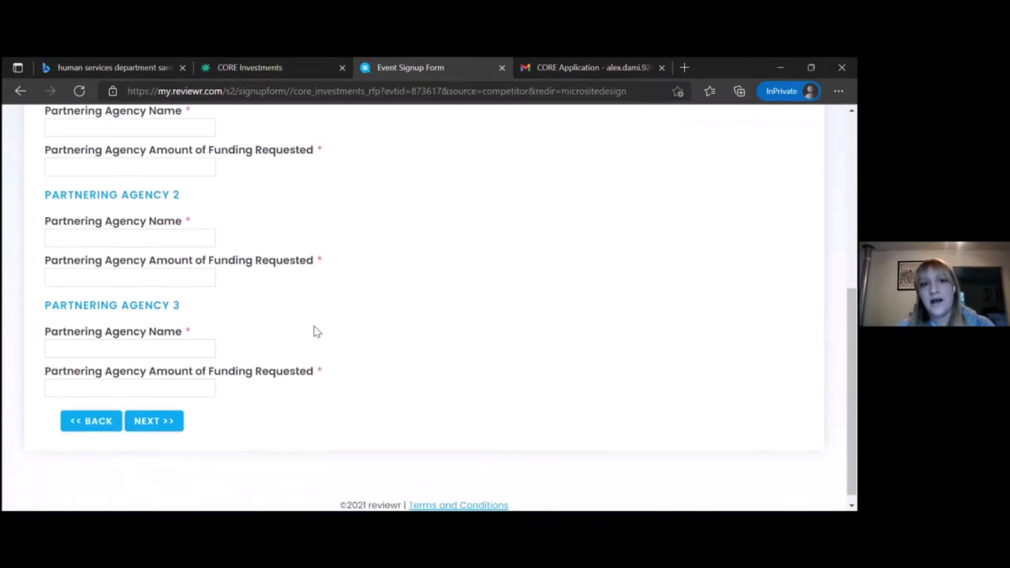
scroll(313, 332, up, 2)
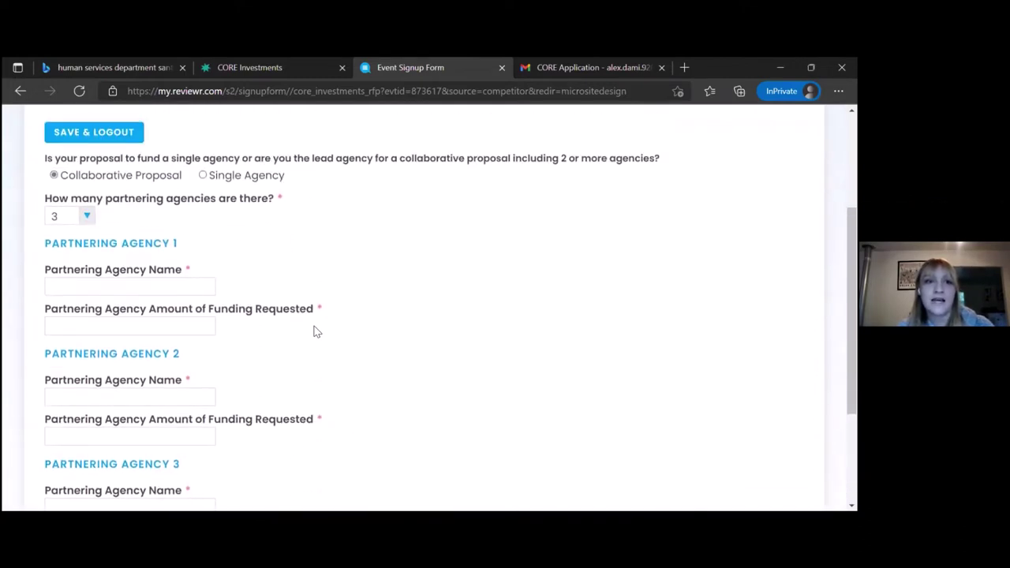
click(87, 218)
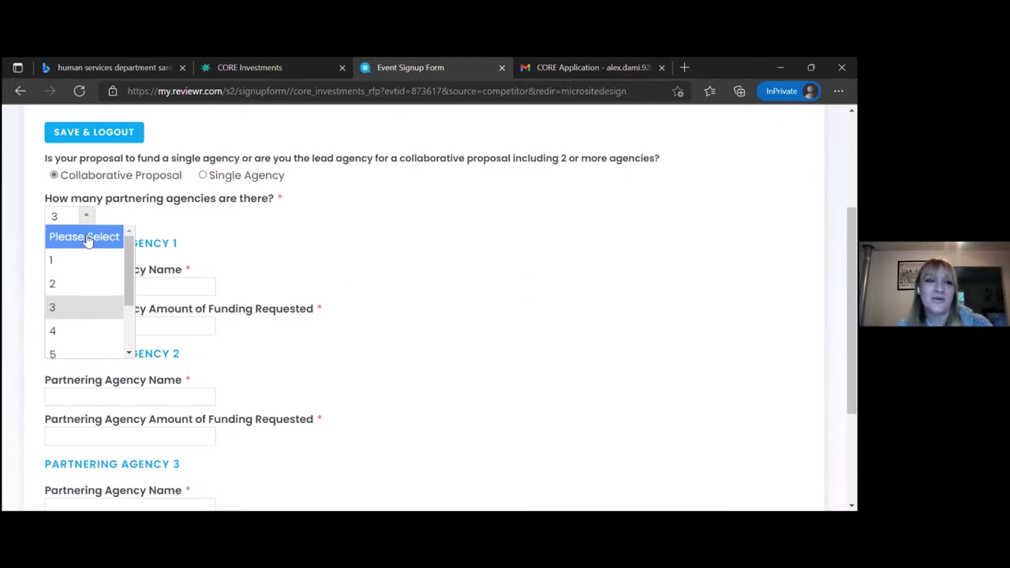
click(85, 237)
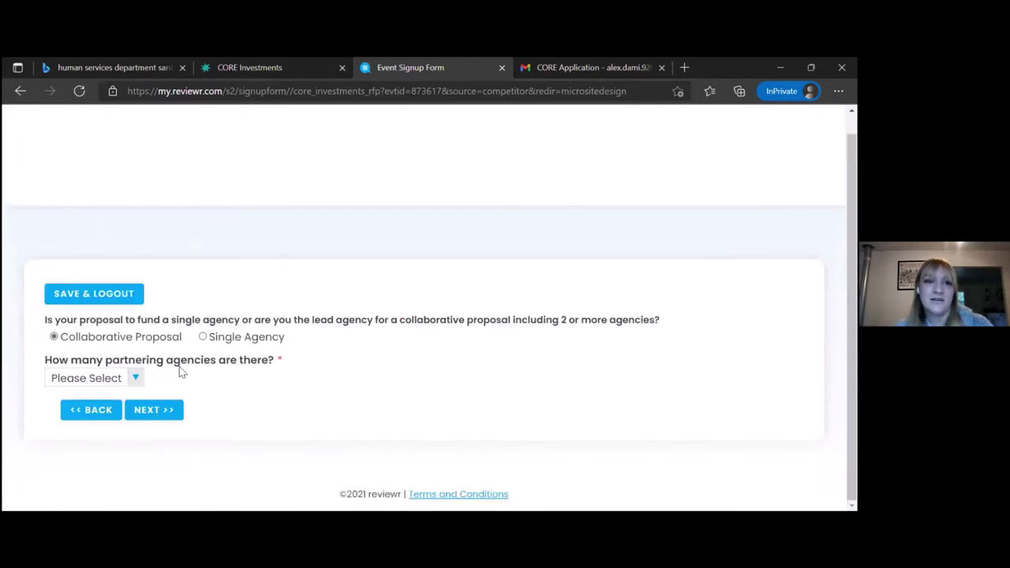
click(203, 338)
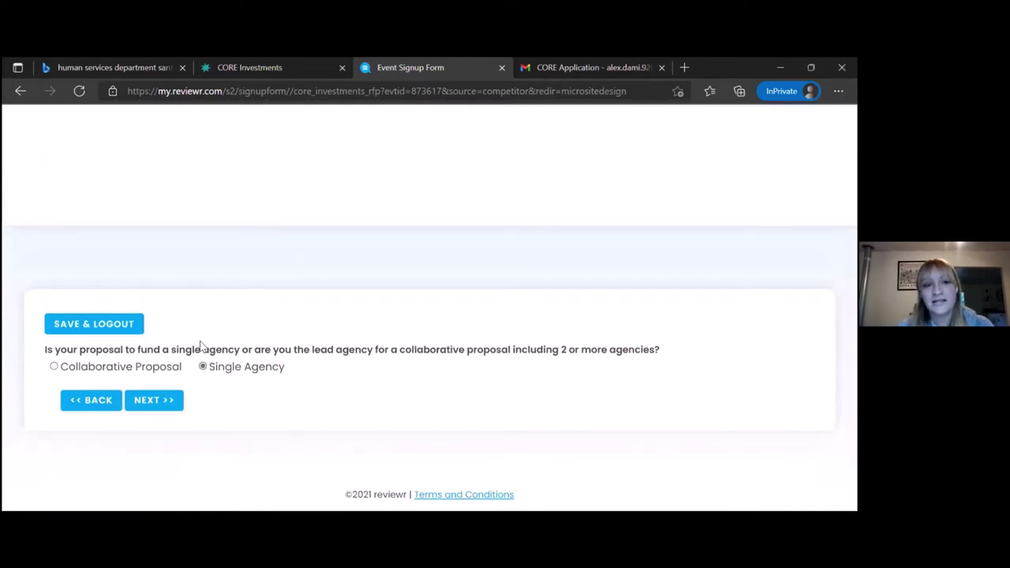
click(153, 400)
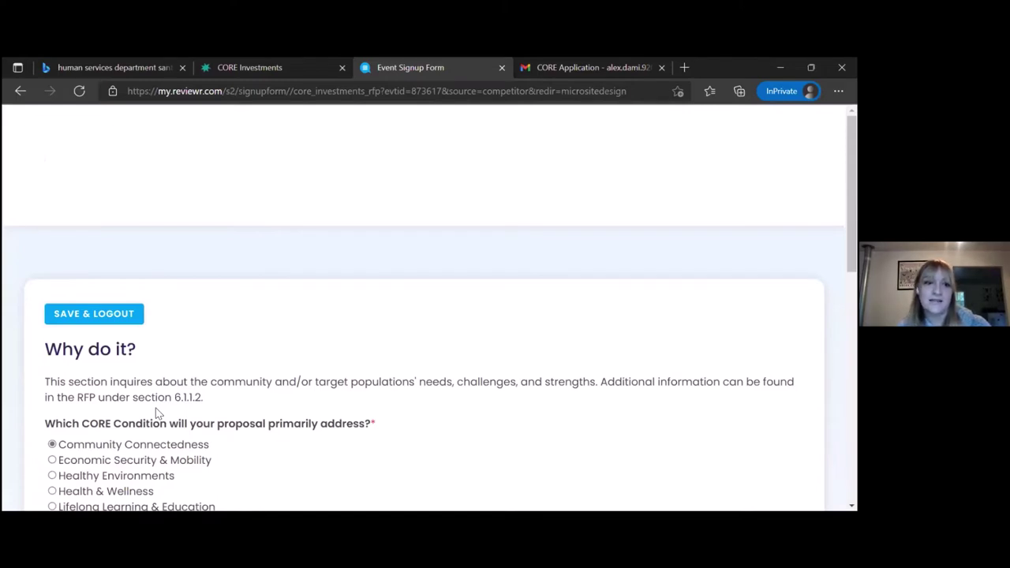
Choose Economic Security & Mobility as the proposal's CORE Condition.
scroll(157, 412, down, 1)
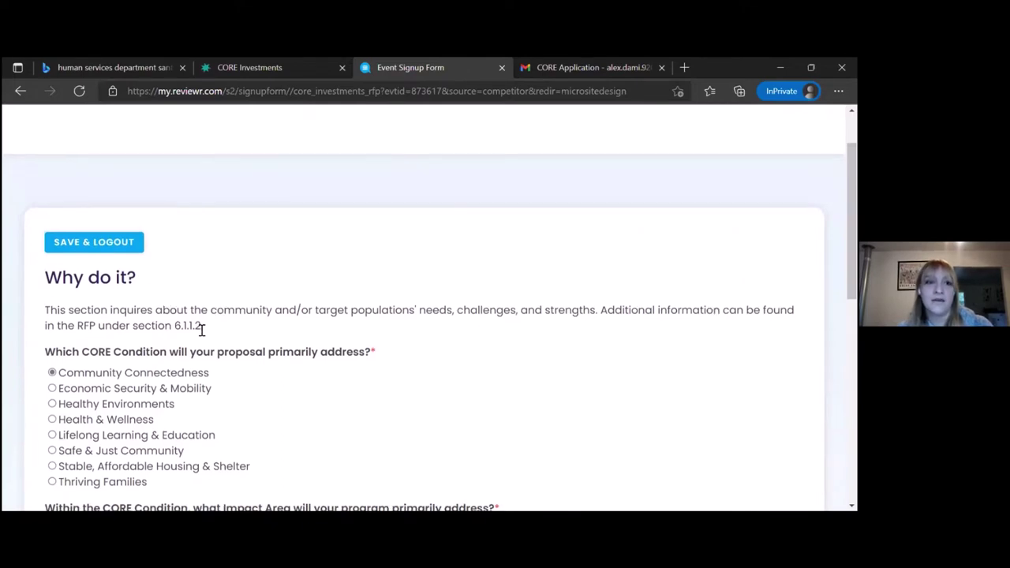
scroll(202, 333, down, 1)
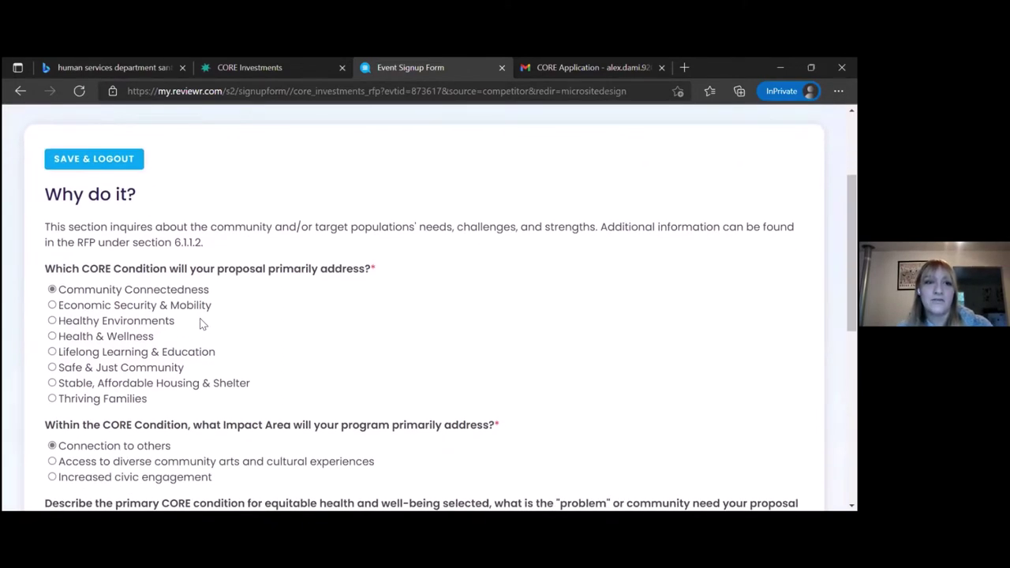
scroll(199, 323, down, 1)
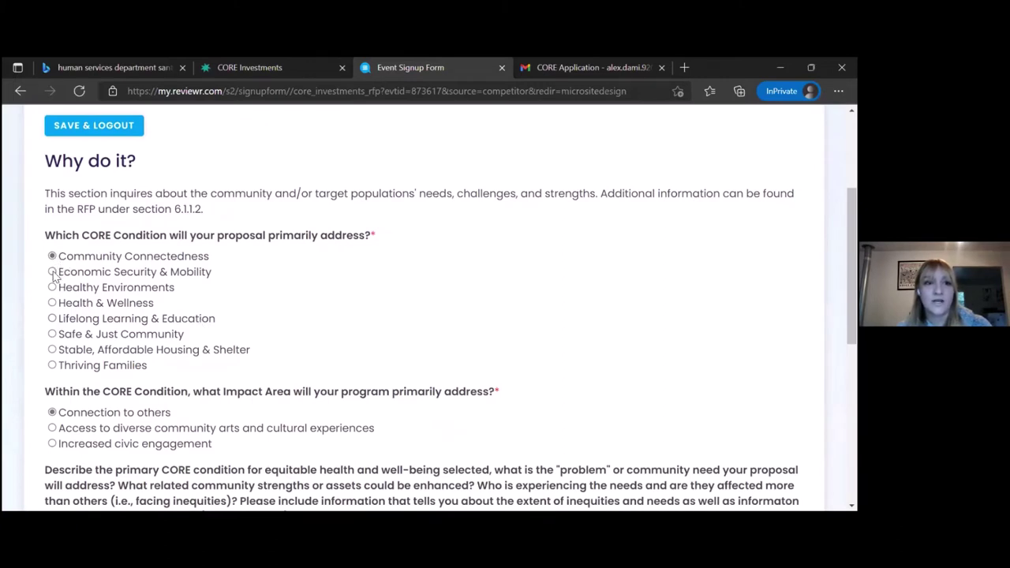
click(52, 273)
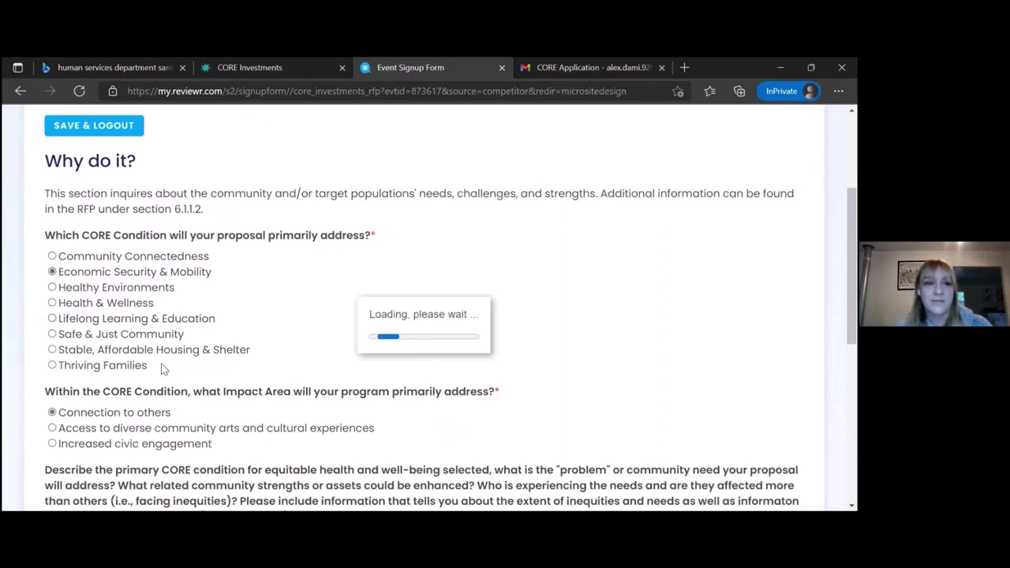
Choose Increased economic vitality as the Impact Area.
scroll(93, 355, down, 2)
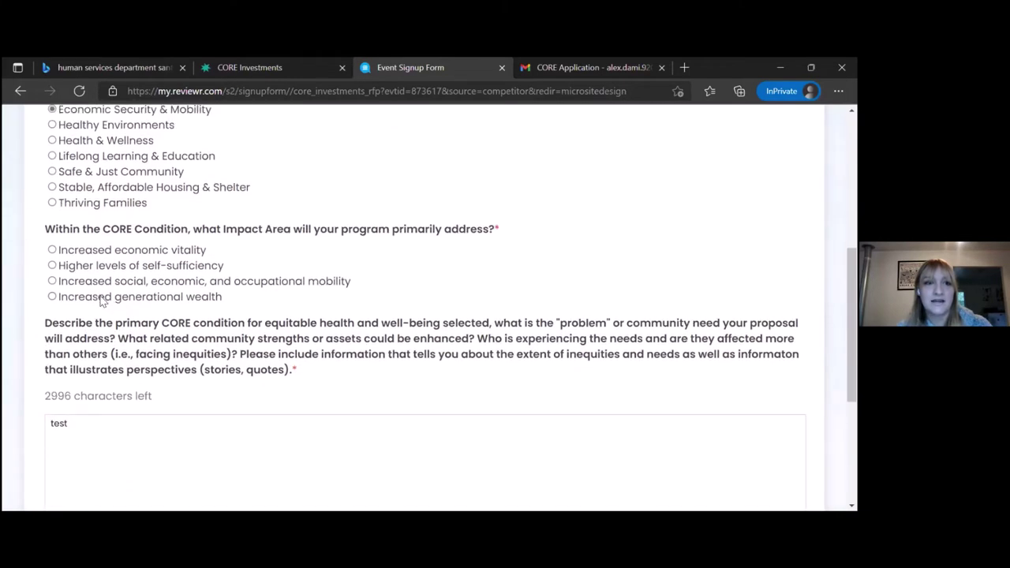
scroll(101, 300, up, 1)
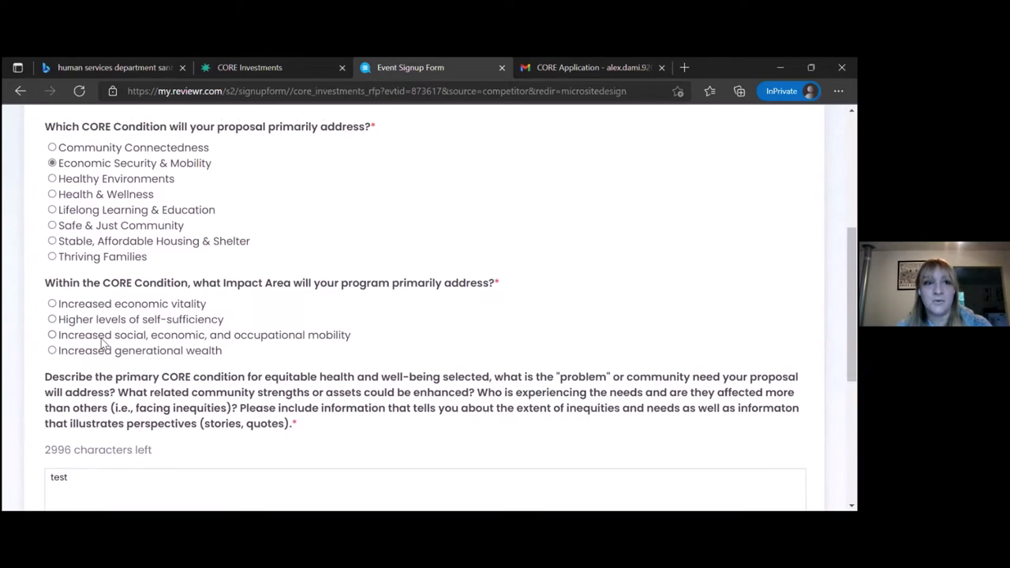
click(52, 305)
scroll(131, 329, down, 1)
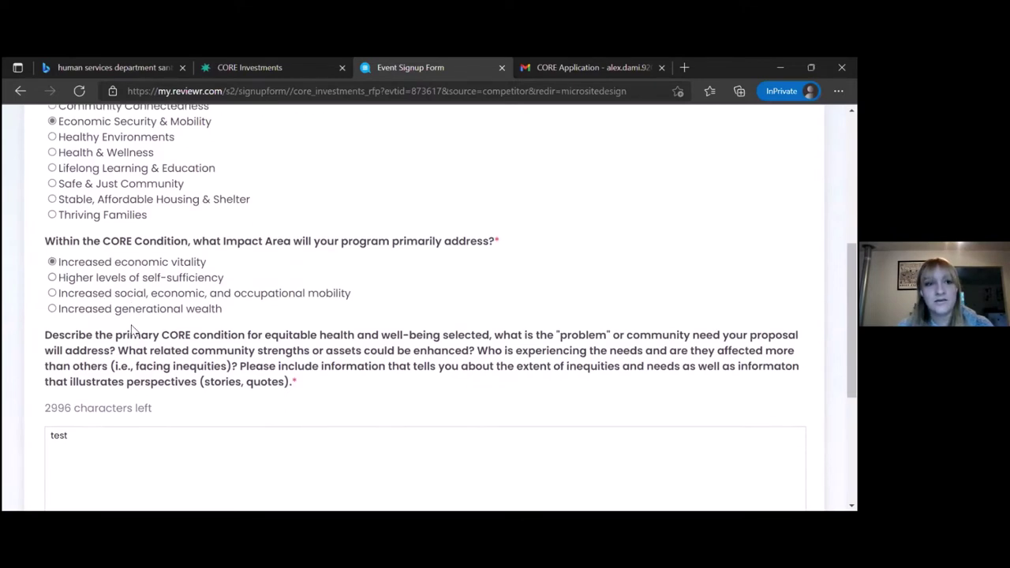
scroll(131, 329, down, 1)
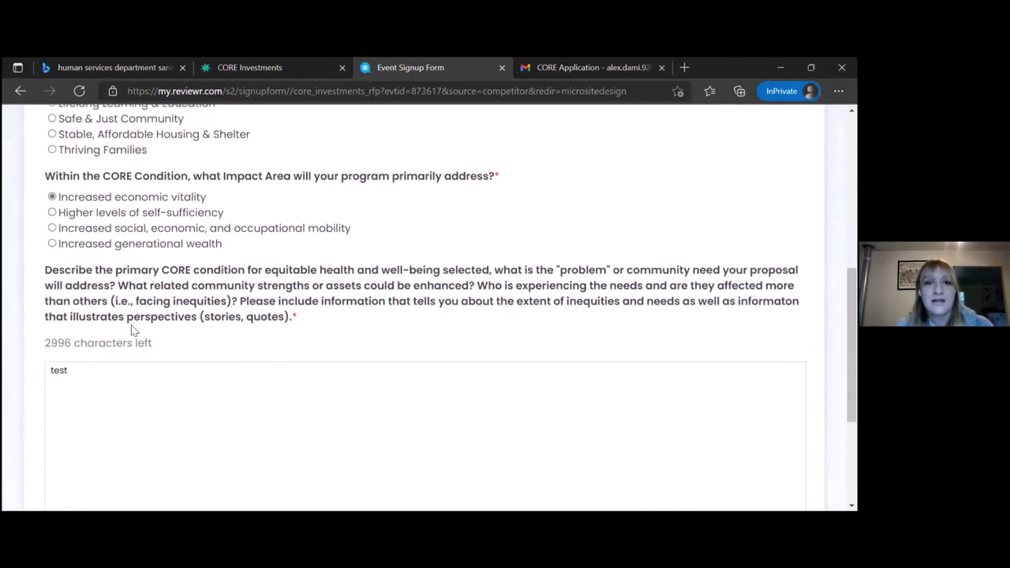
scroll(131, 329, down, 1)
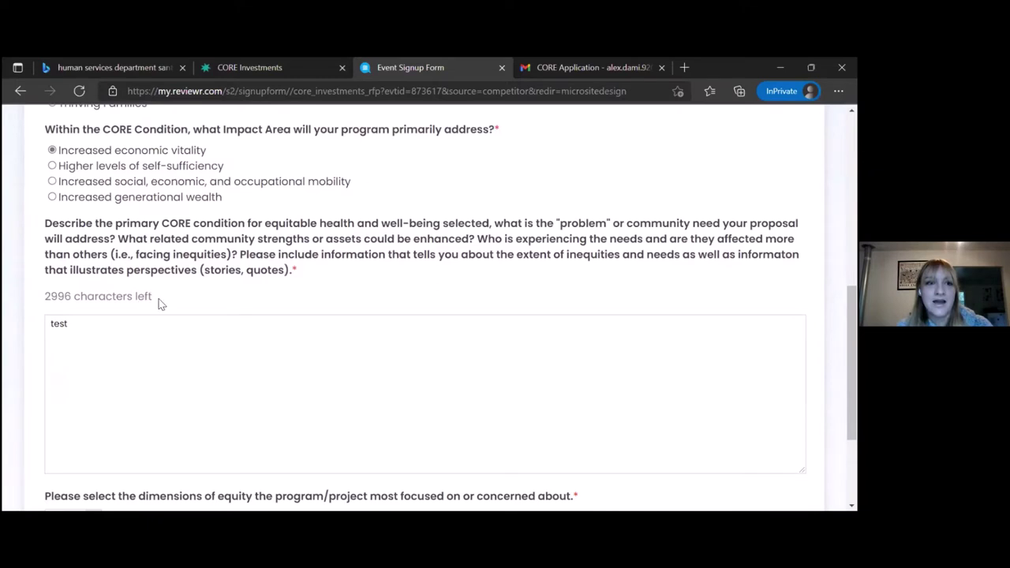
Replace the community-need answer text with 'test'.
click(88, 331)
key(BackSpace)
key(BackSpace)
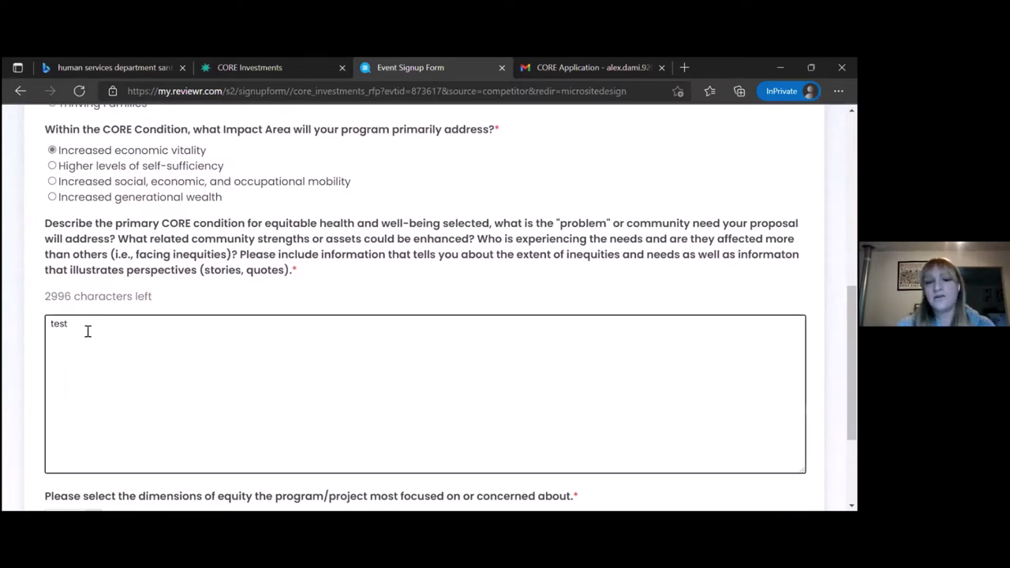
key(BackSpace)
key(BackSpace)
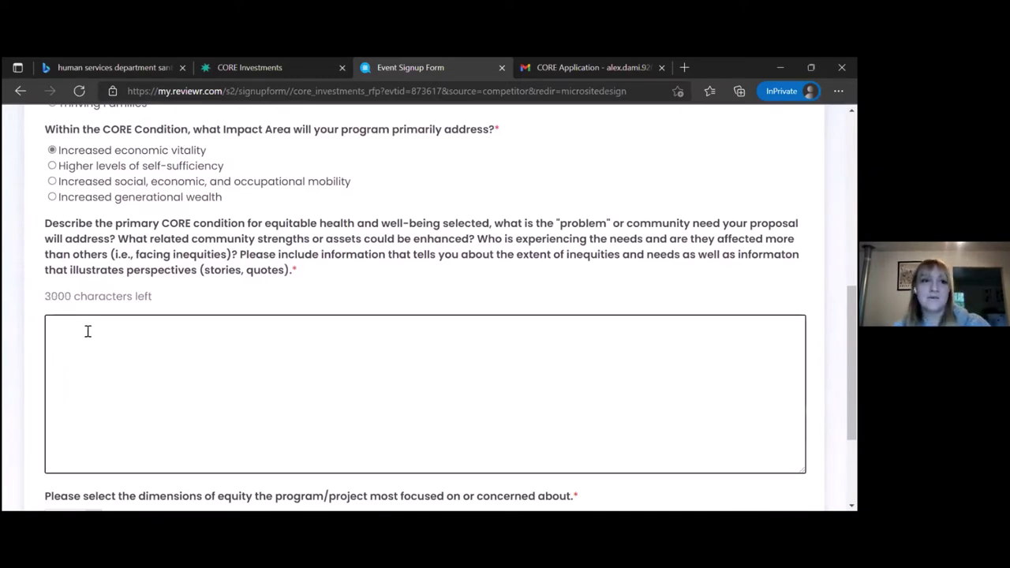
text(test)
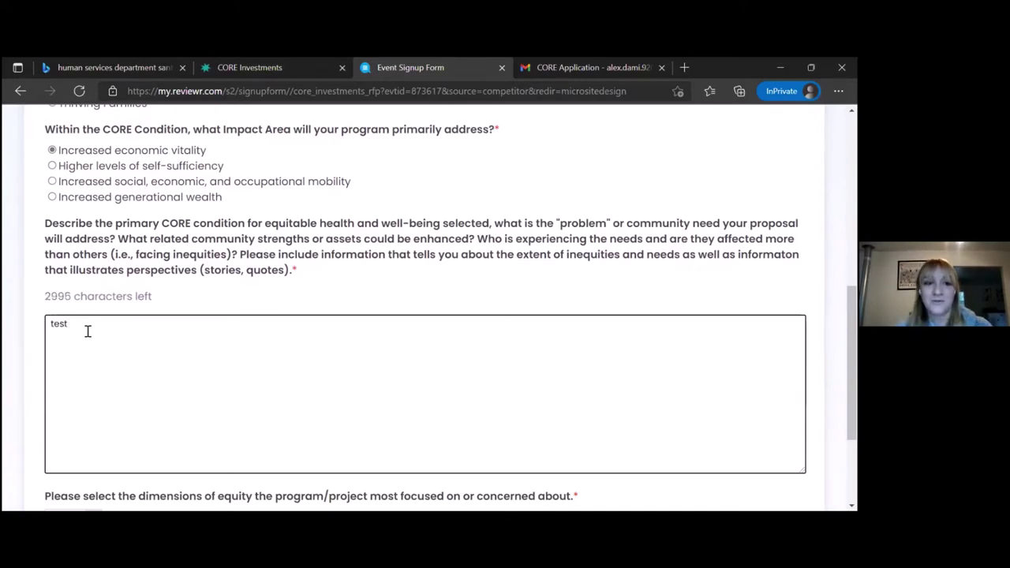
Keep 'other' as the equity dimension and advance to the next section.
scroll(88, 332, down, 2)
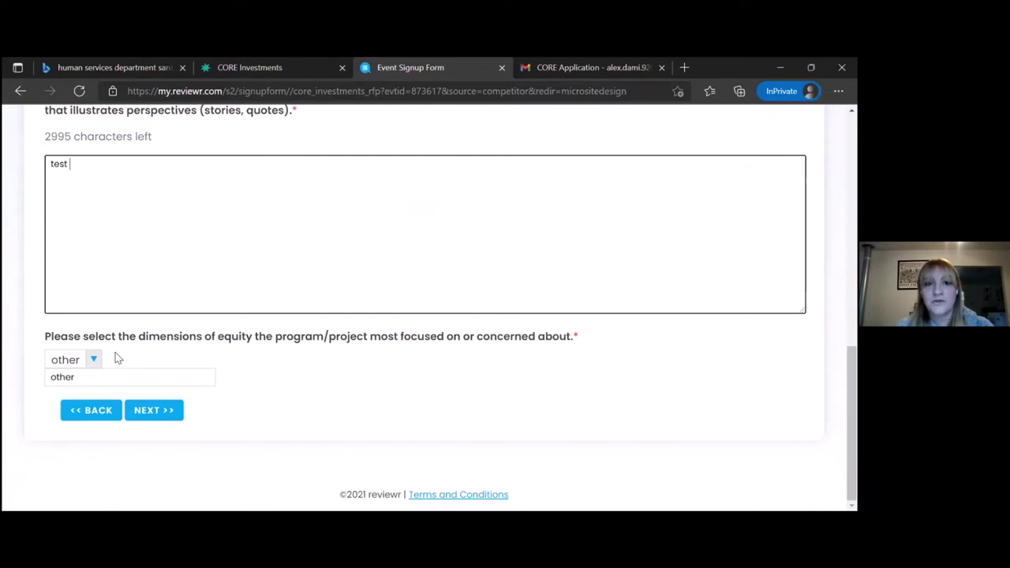
click(94, 359)
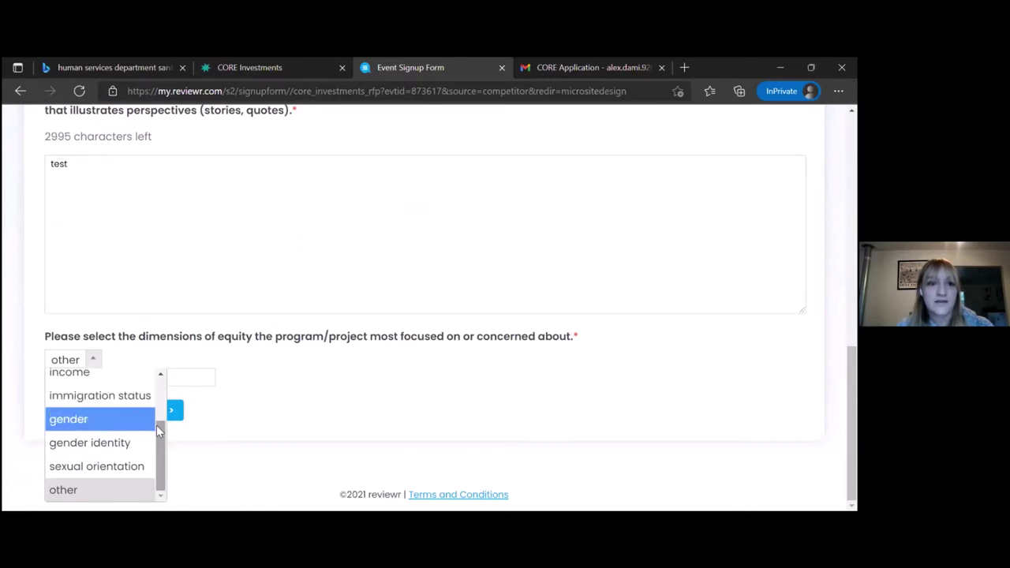
mouse_move(156, 425)
mouse_down()
mouse_move(156, 412)
mouse_move(156, 426)
mouse_up()
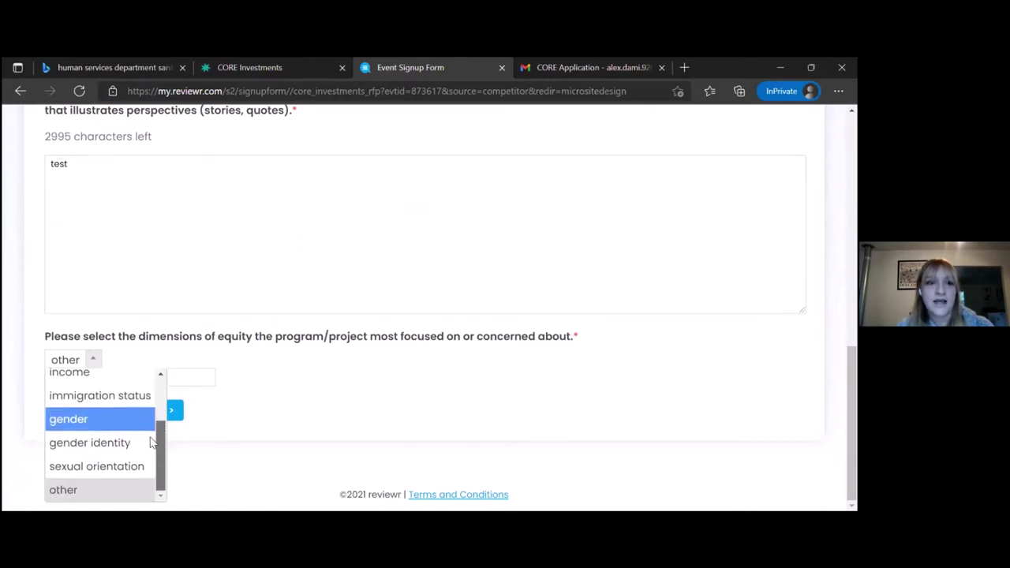
click(112, 489)
click(94, 377)
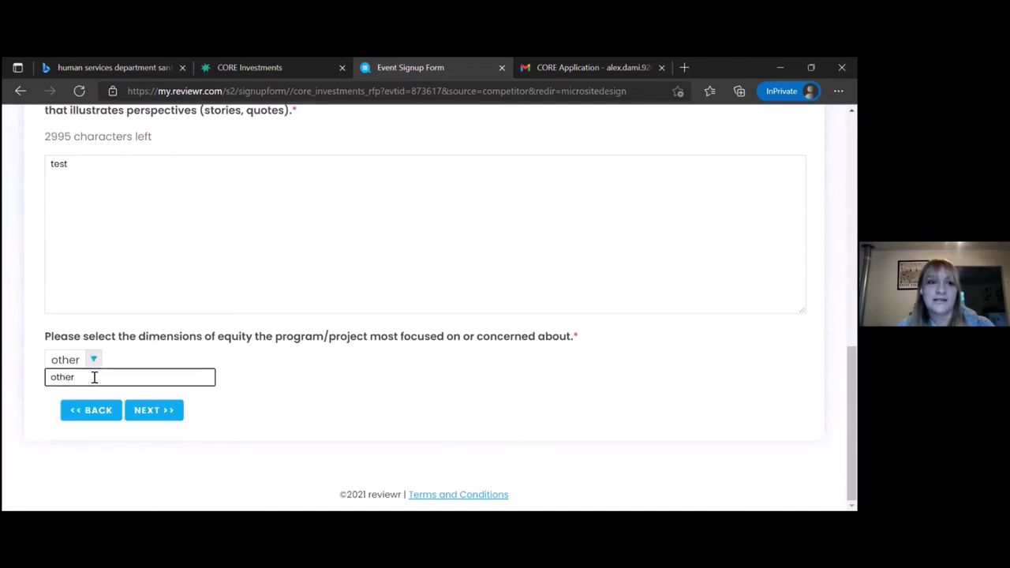
click(160, 417)
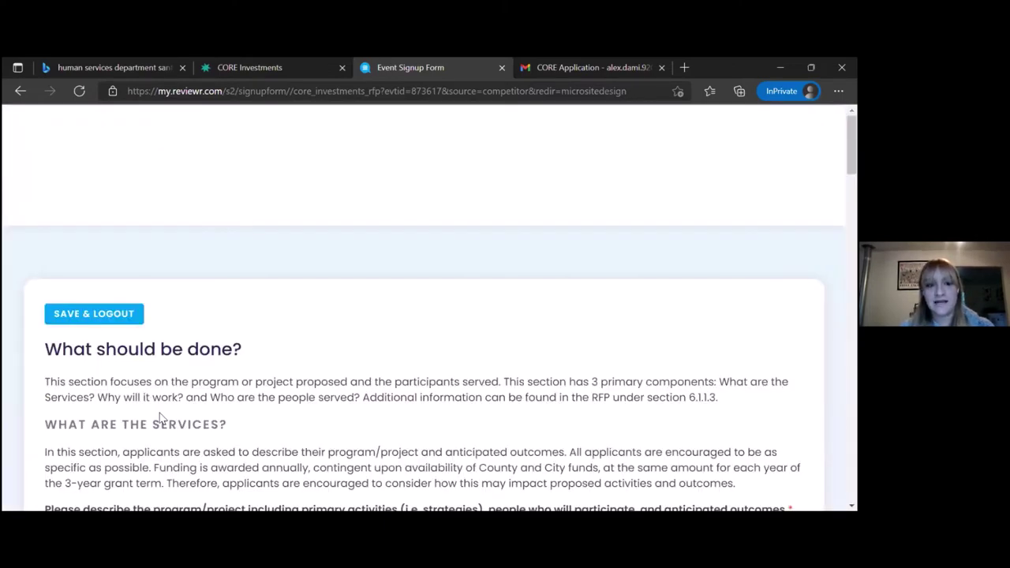
Scroll to the WHAT ARE THE SERVICES? question showing the 'test' program description.
scroll(160, 417, down, 1)
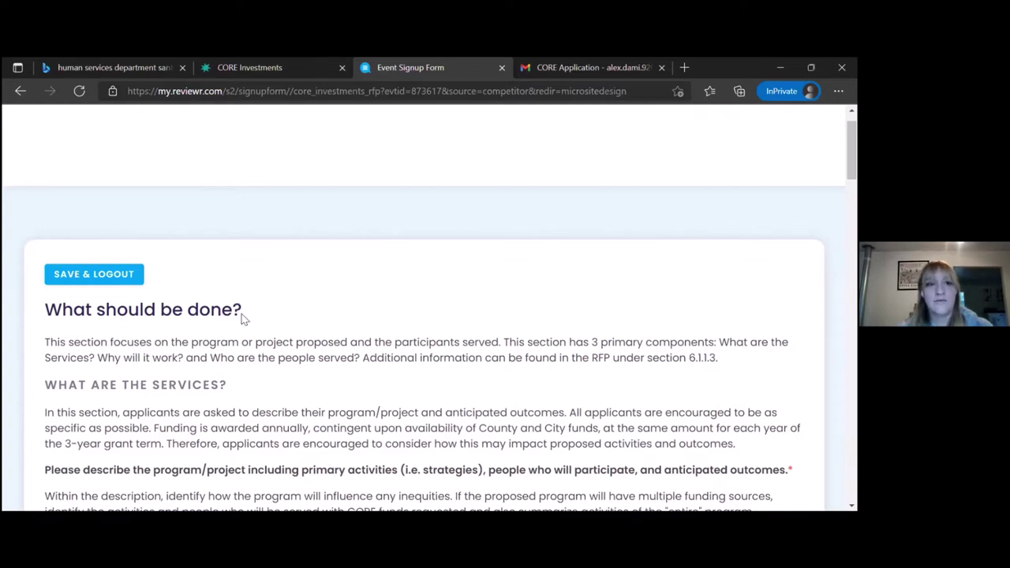
drag(45, 341, 45, 308)
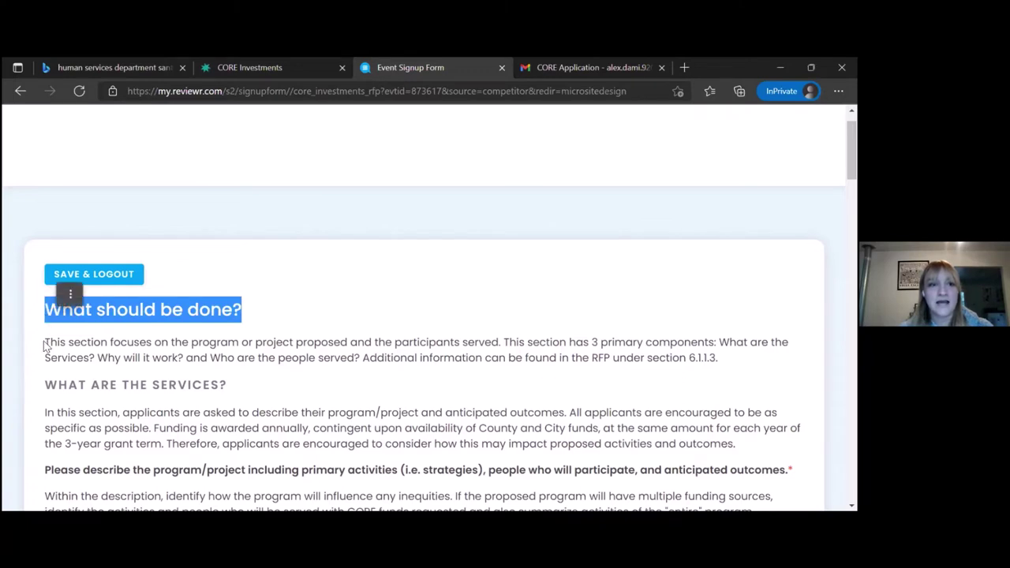
click(47, 345)
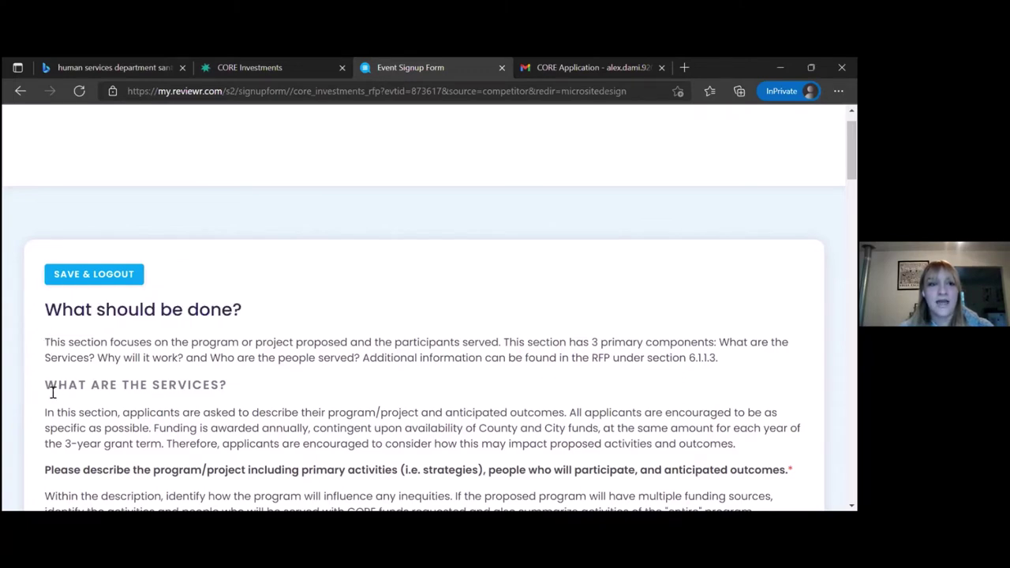
drag(45, 385, 232, 397)
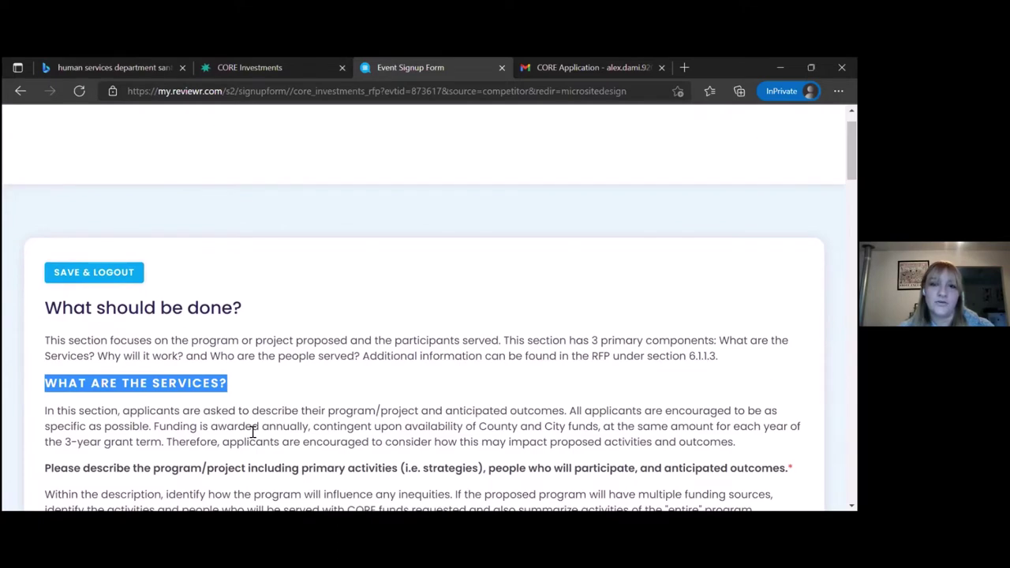
scroll(252, 432, down, 1)
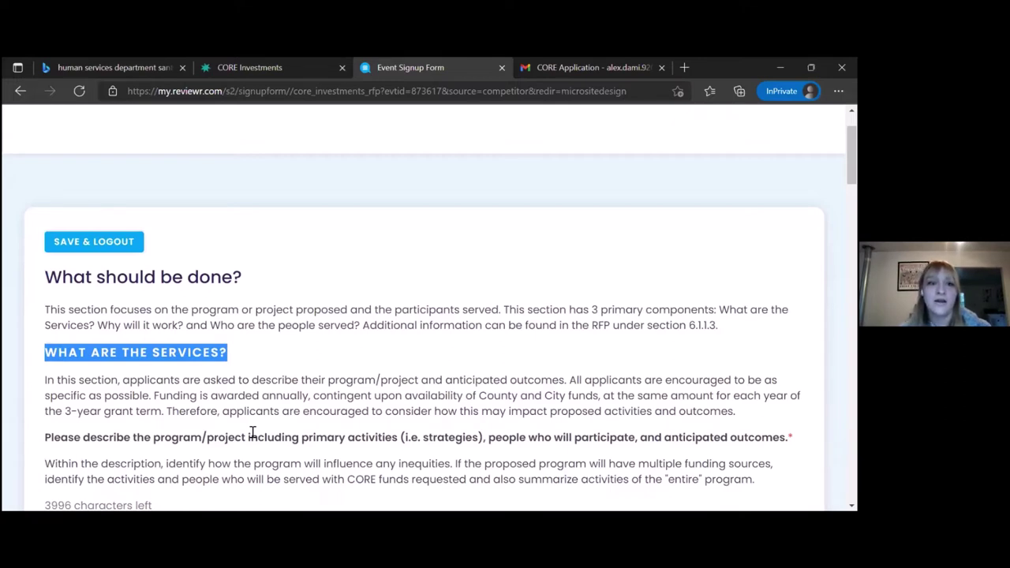
scroll(252, 433, down, 1)
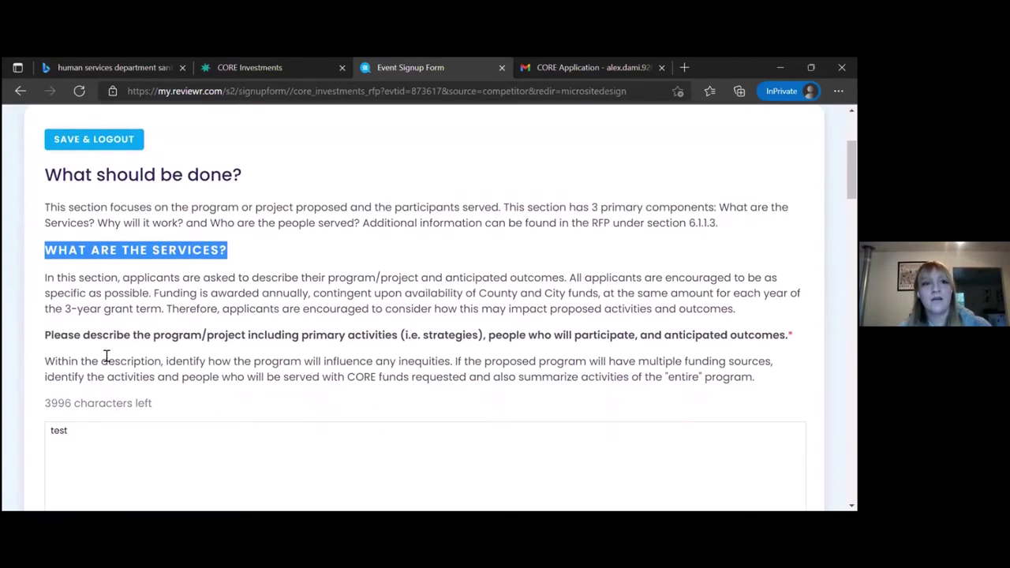
Highlight the program description prompt and scroll down to Outcomes and Accomplishments.
drag(44, 337, 750, 387)
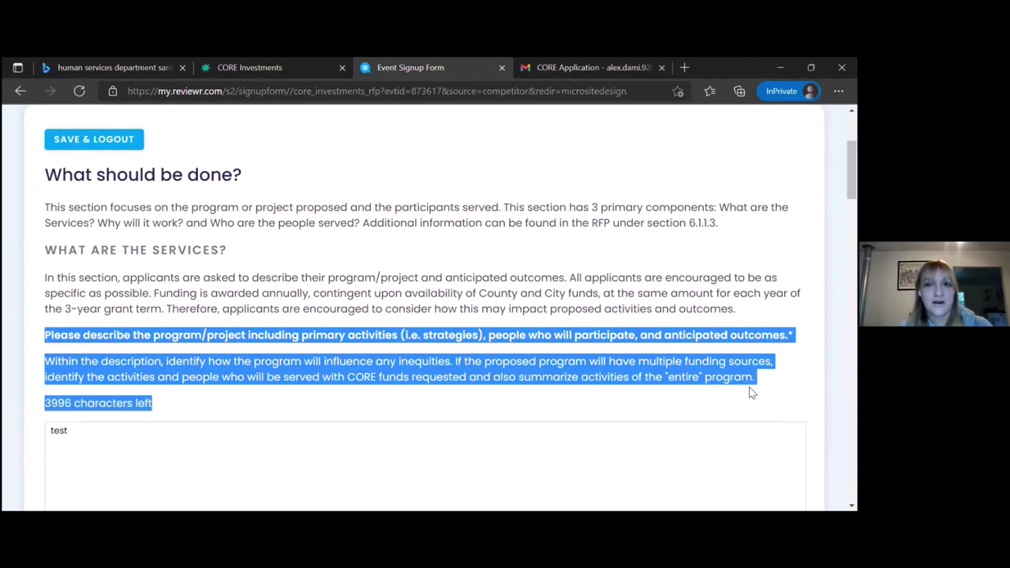
scroll(537, 428, down, 2)
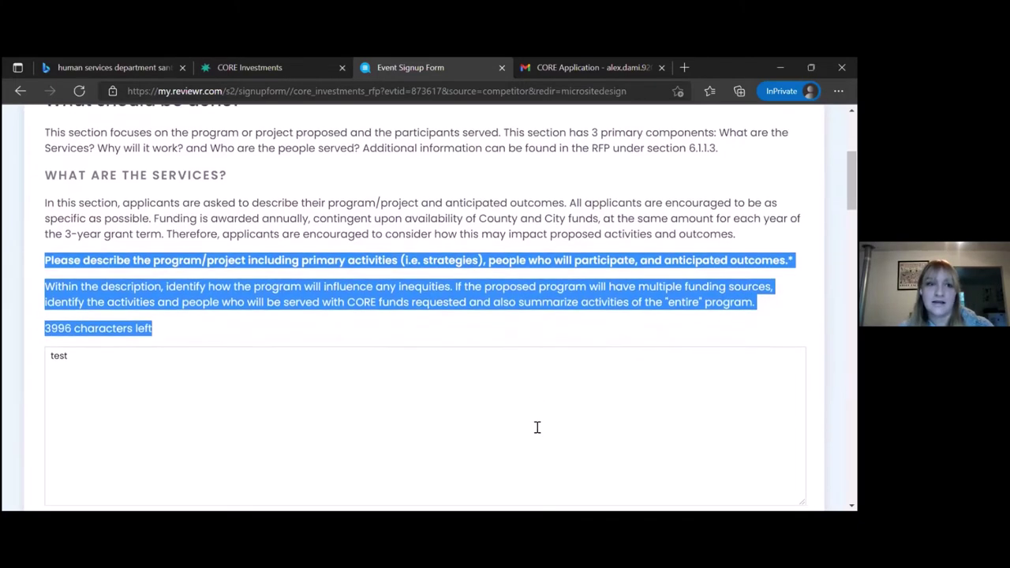
scroll(537, 428, down, 2)
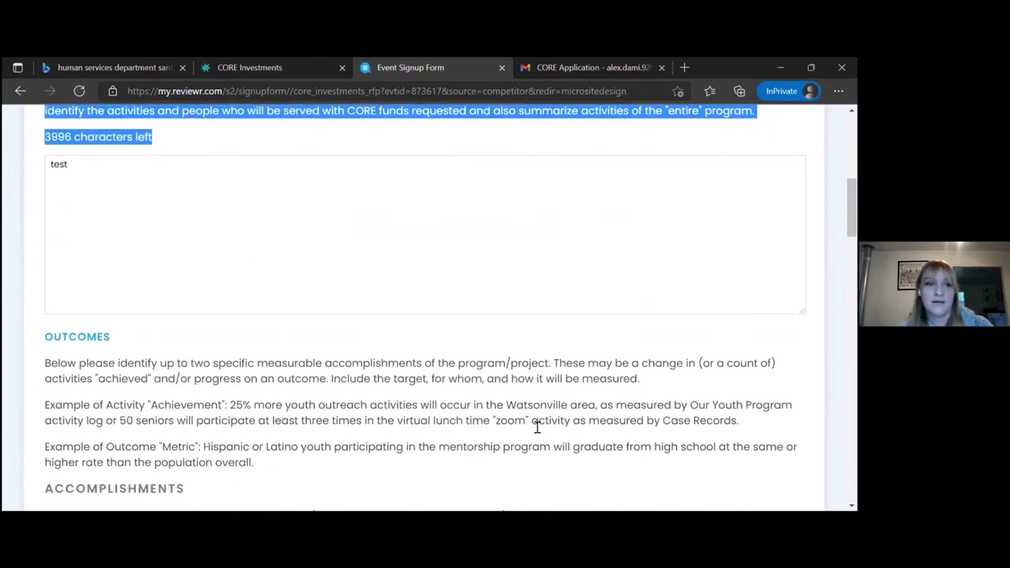
scroll(536, 428, down, 2)
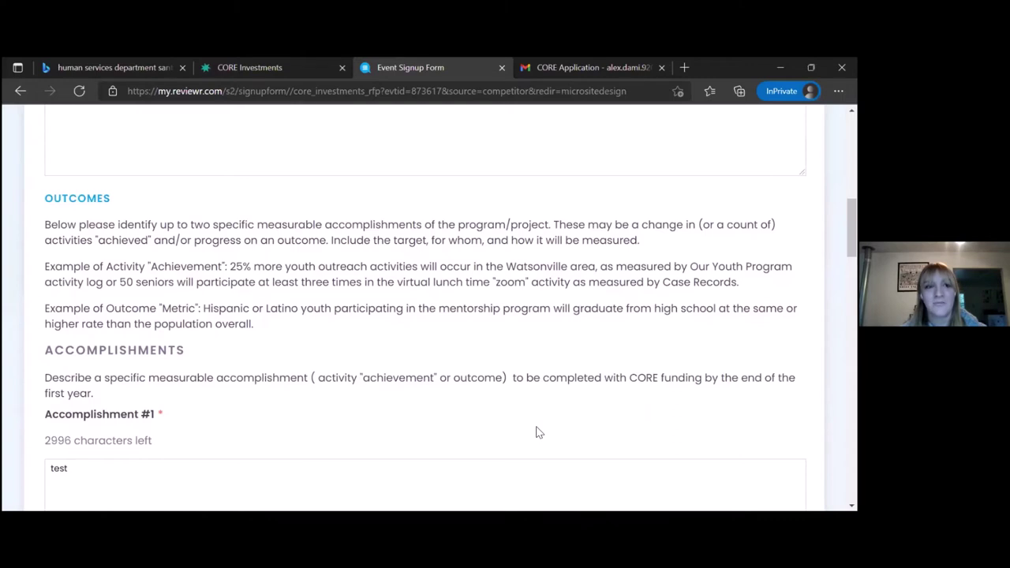
Highlight the Outcomes instructions, then scroll past Accomplishment #1 to the year 2/3 progress question.
drag(536, 433, 43, 213)
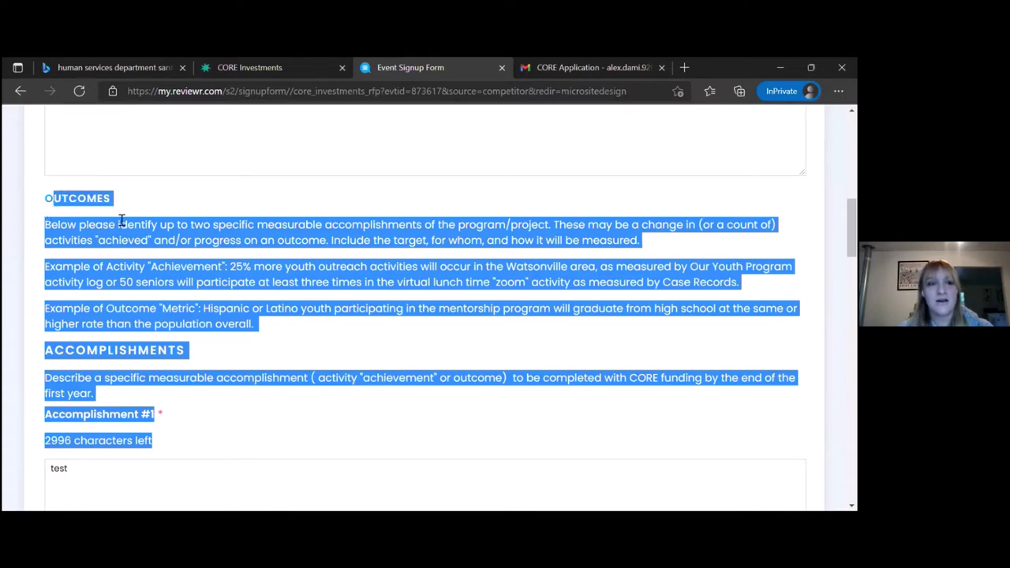
click(294, 411)
scroll(295, 410, down, 2)
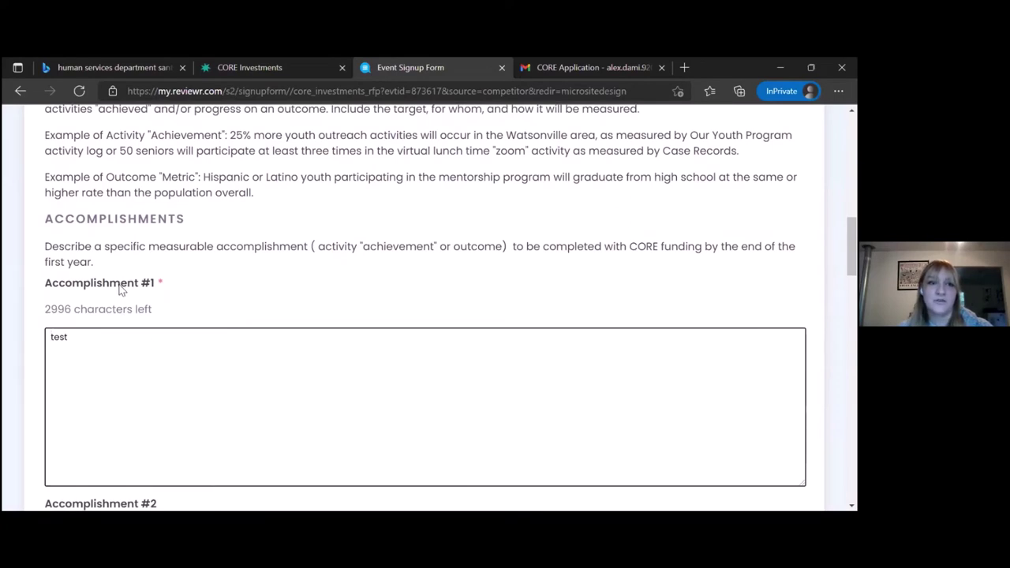
scroll(192, 394, down, 2)
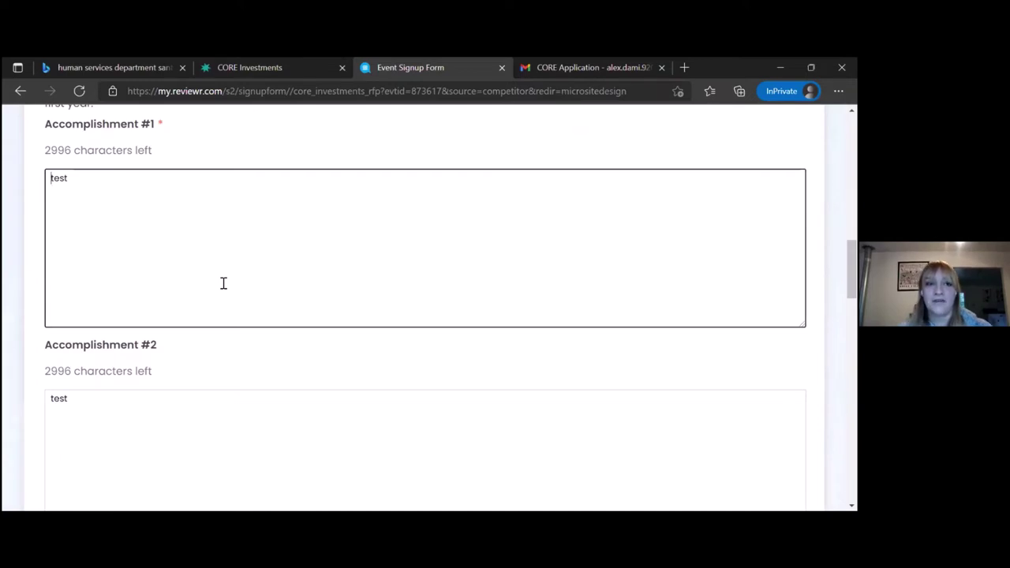
scroll(224, 284, down, 4)
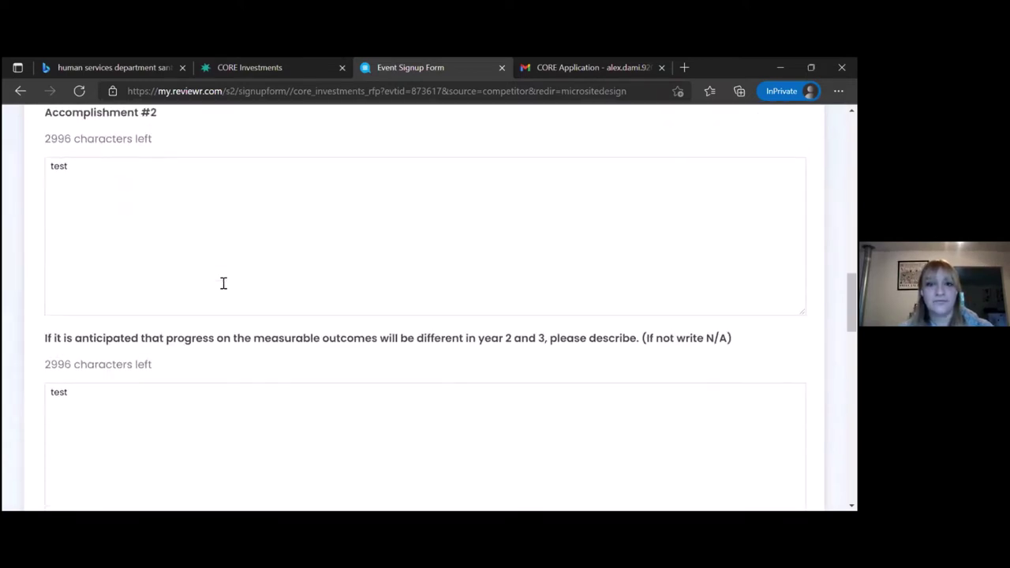
scroll(223, 284, down, 1)
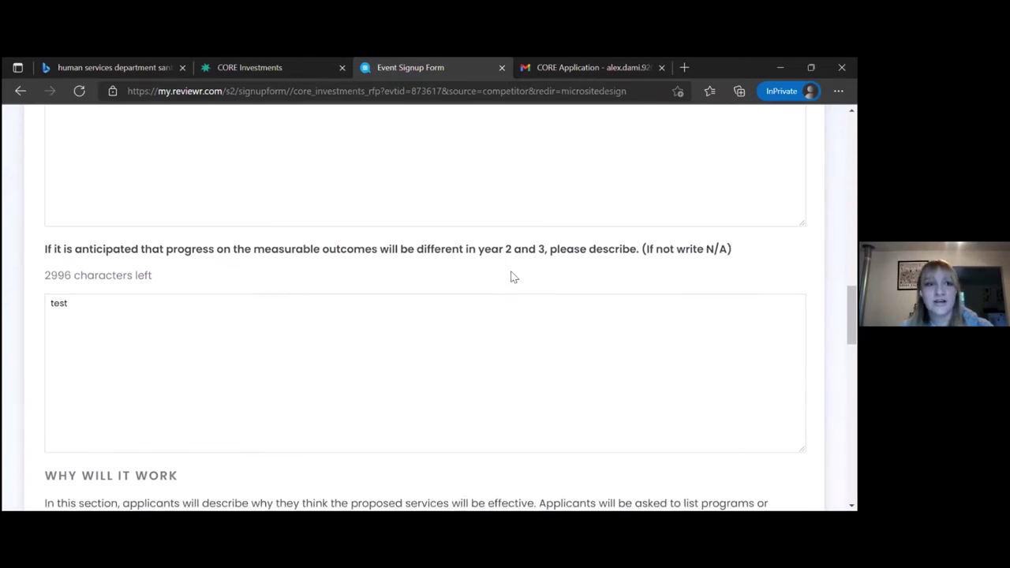
Scroll to WHY WILL IT WORK and open the Continuum of Evidence PDF via its 'here' link.
click(109, 319)
scroll(113, 306, down, 2)
scroll(113, 306, down, 1)
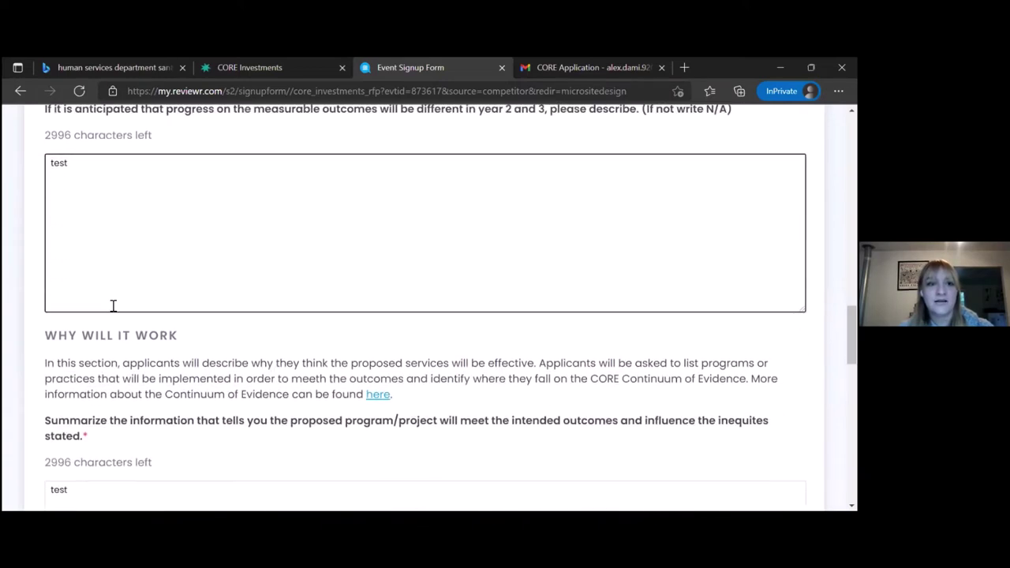
scroll(113, 306, down, 1)
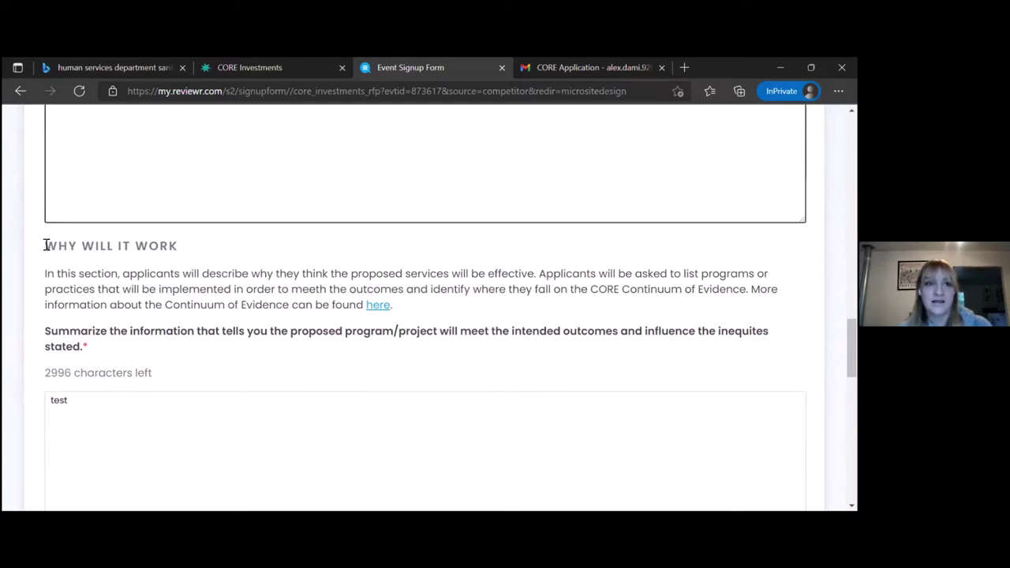
drag(44, 245, 179, 246)
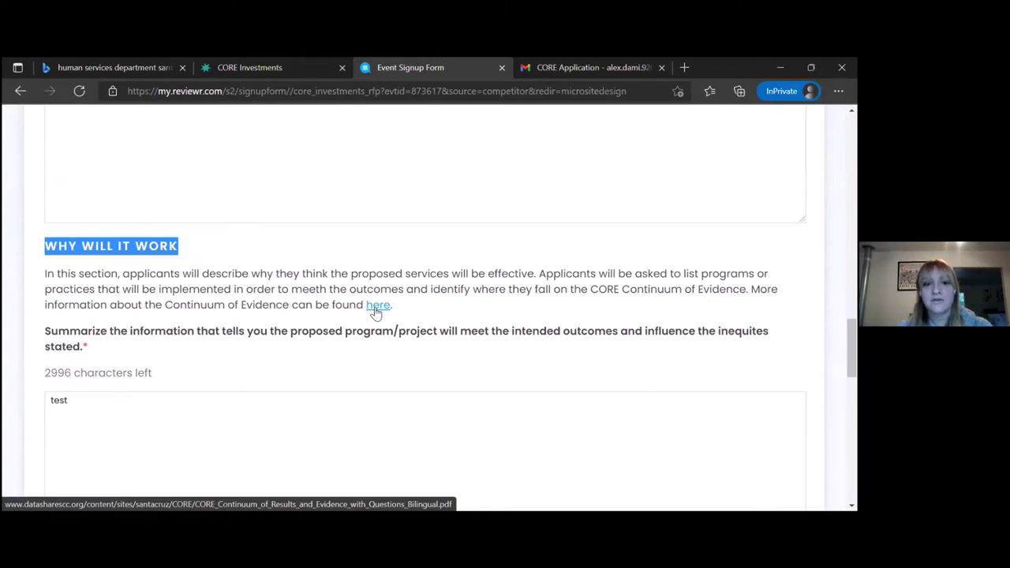
click(376, 308)
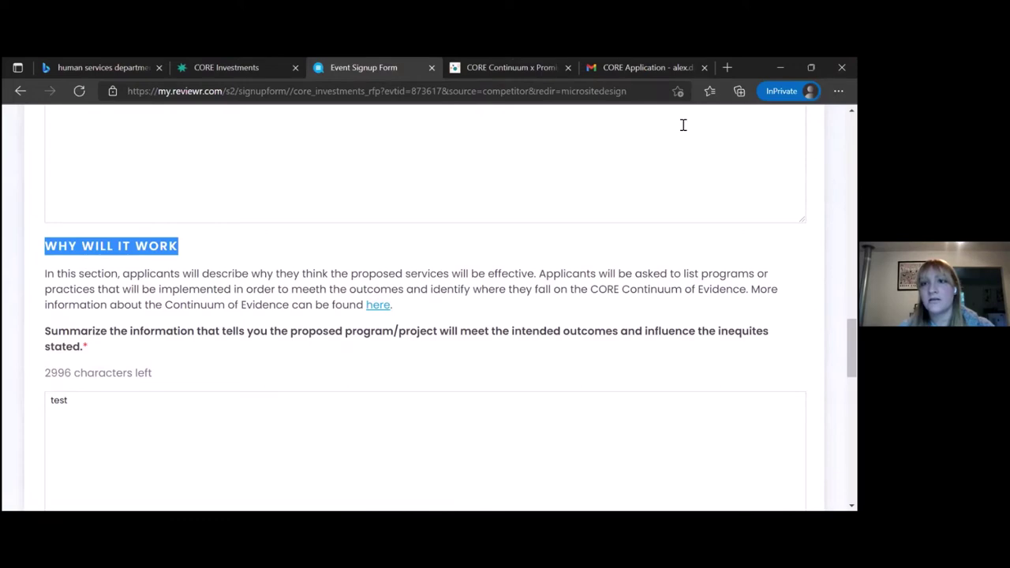
View the CORE Continuum of Results and Evidence PDF tab, then close it.
click(520, 63)
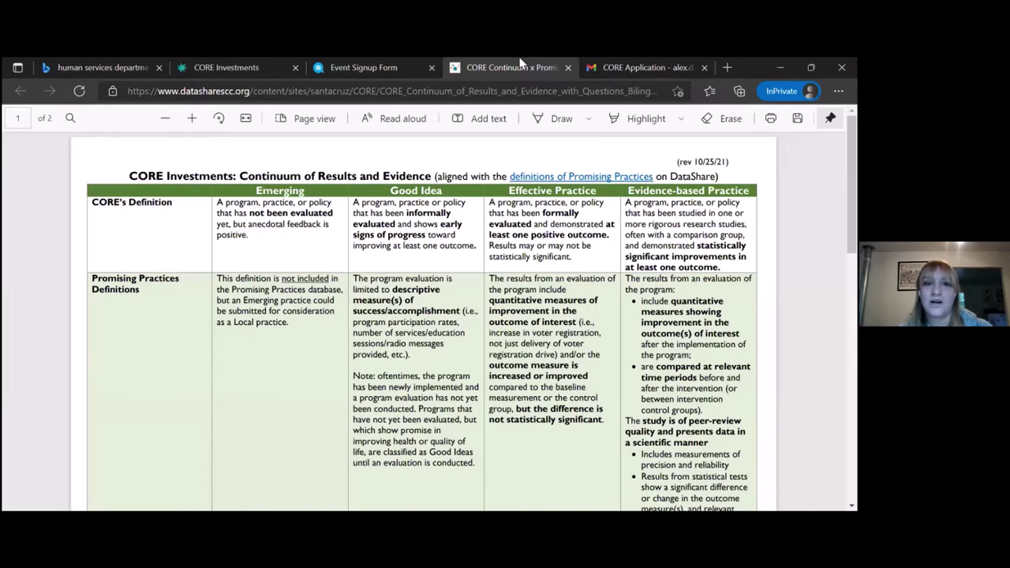
click(569, 70)
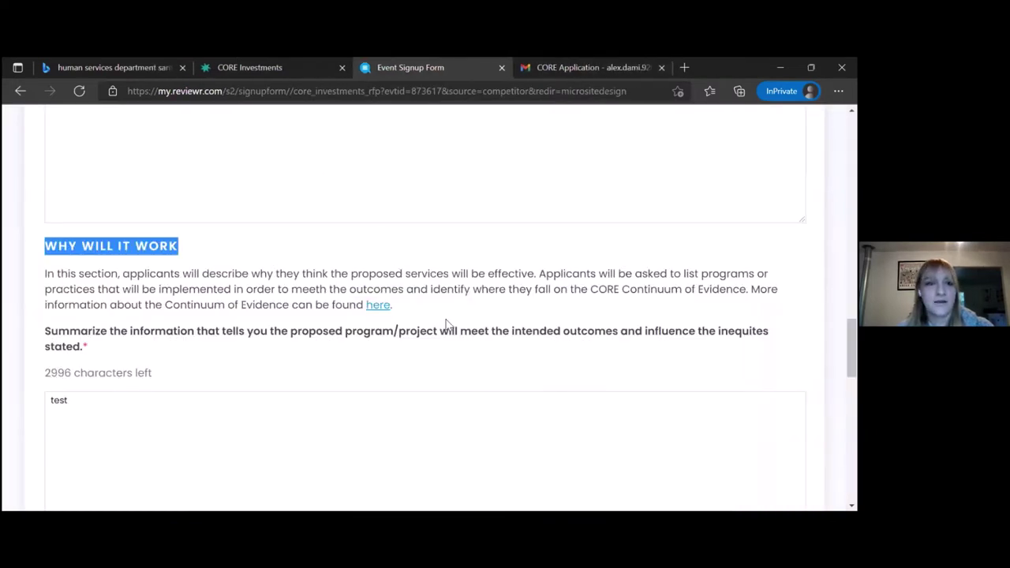
Scroll past the Emerging and Effective Practice programs and data-collection answer to BACK/NEXT.
scroll(446, 323, down, 2)
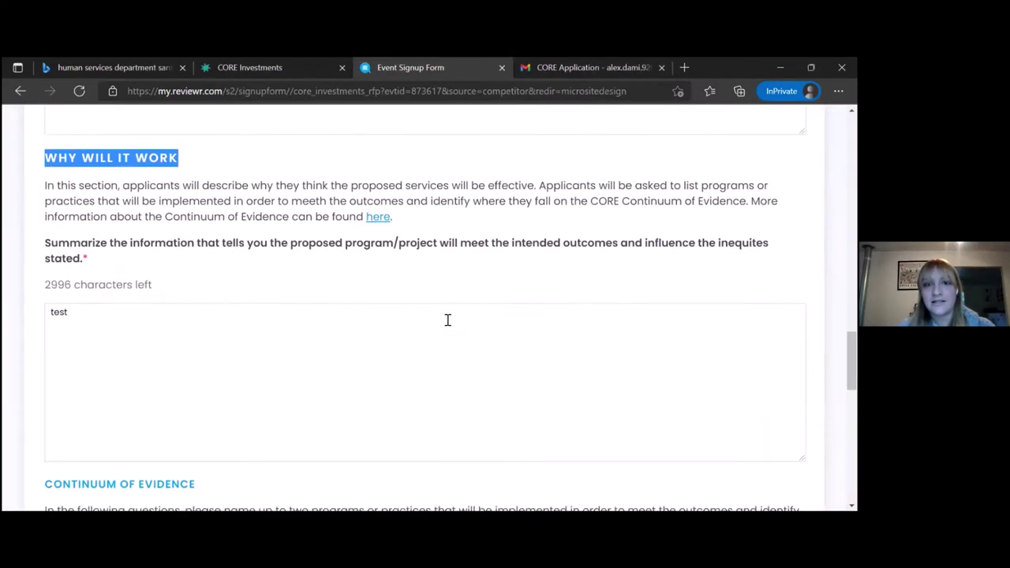
scroll(447, 320, down, 3)
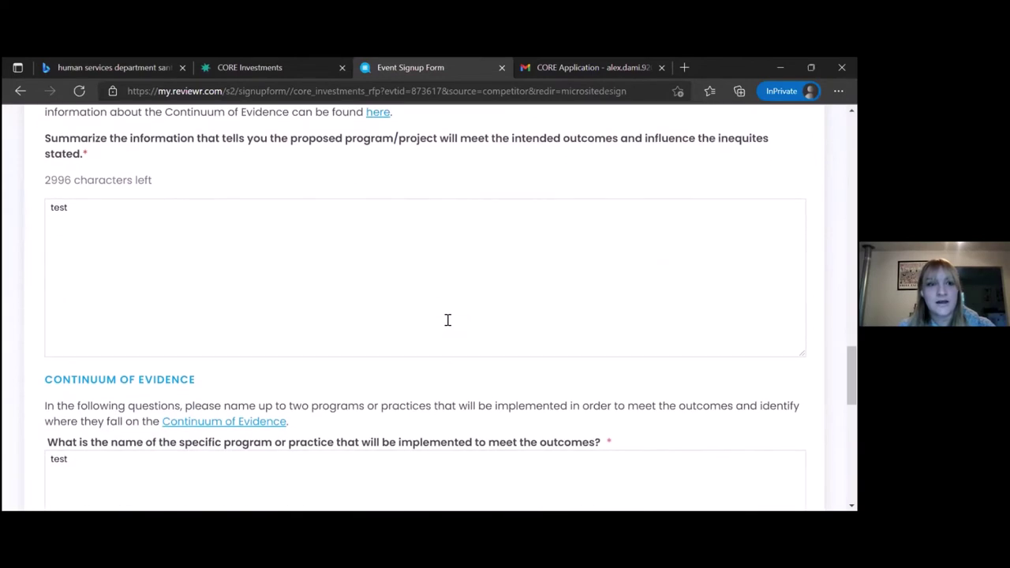
scroll(448, 320, down, 2)
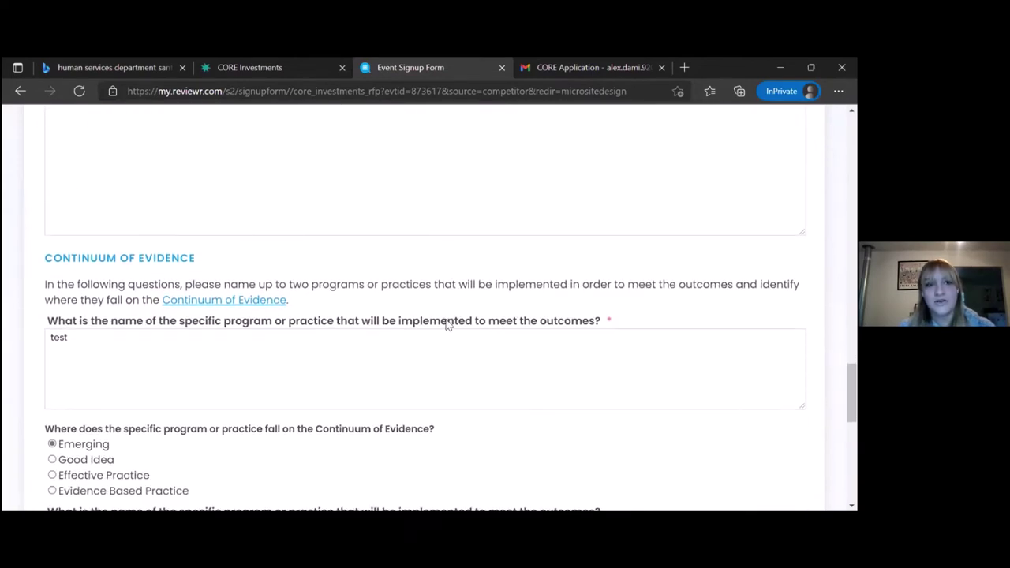
scroll(448, 324, down, 2)
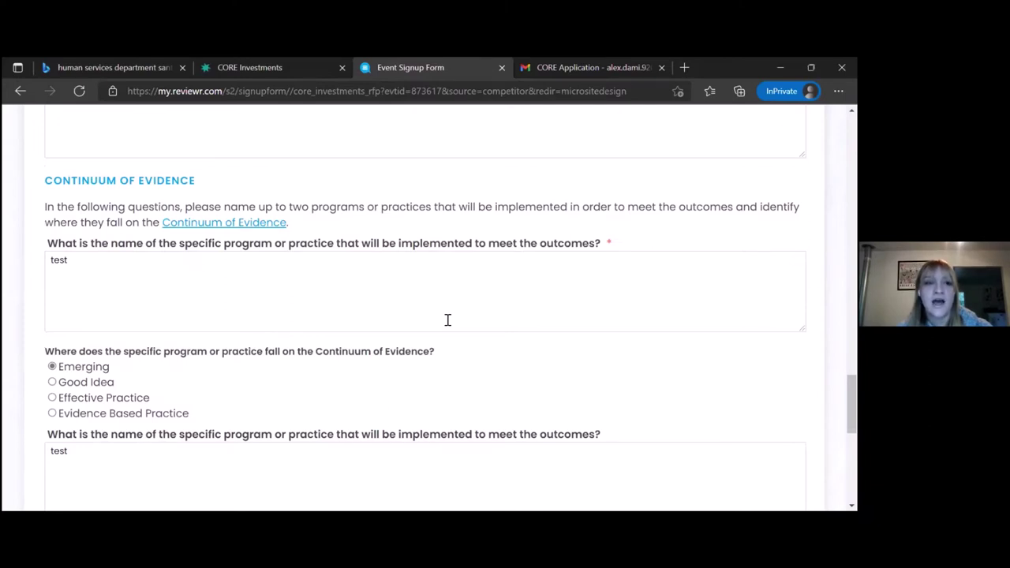
scroll(447, 320, down, 3)
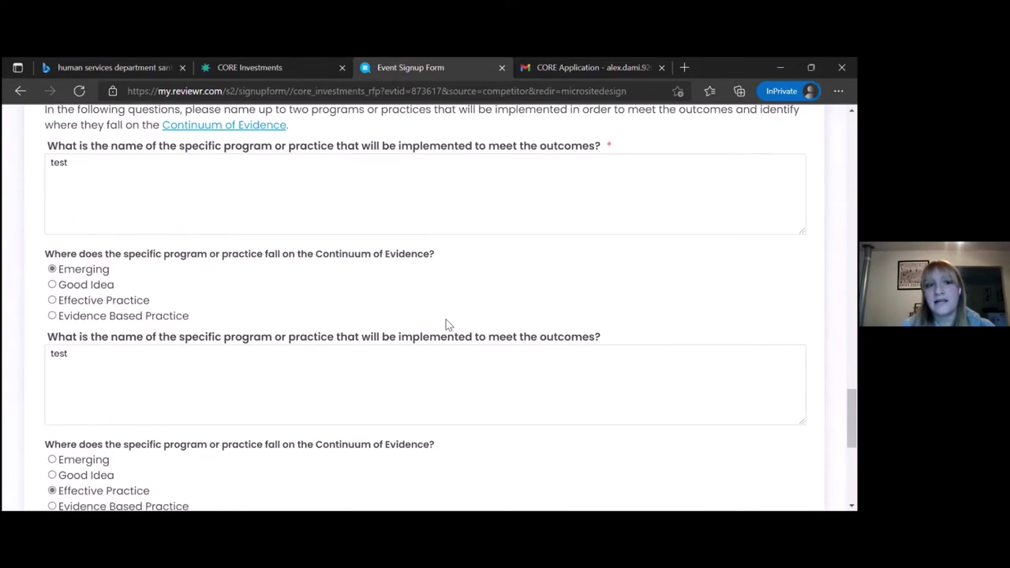
scroll(447, 324, down, 5)
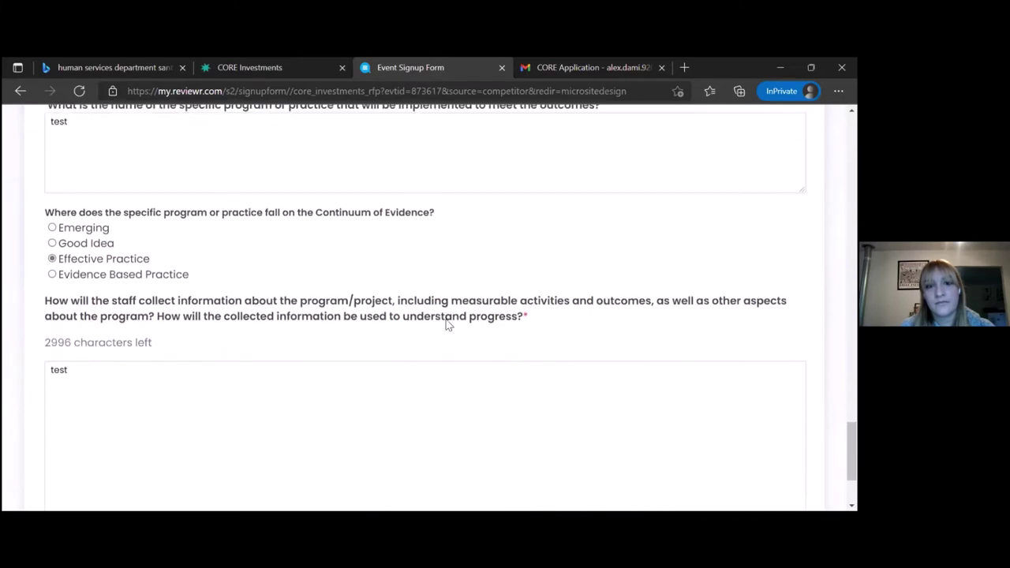
scroll(447, 323, down, 2)
scroll(446, 318, down, 1)
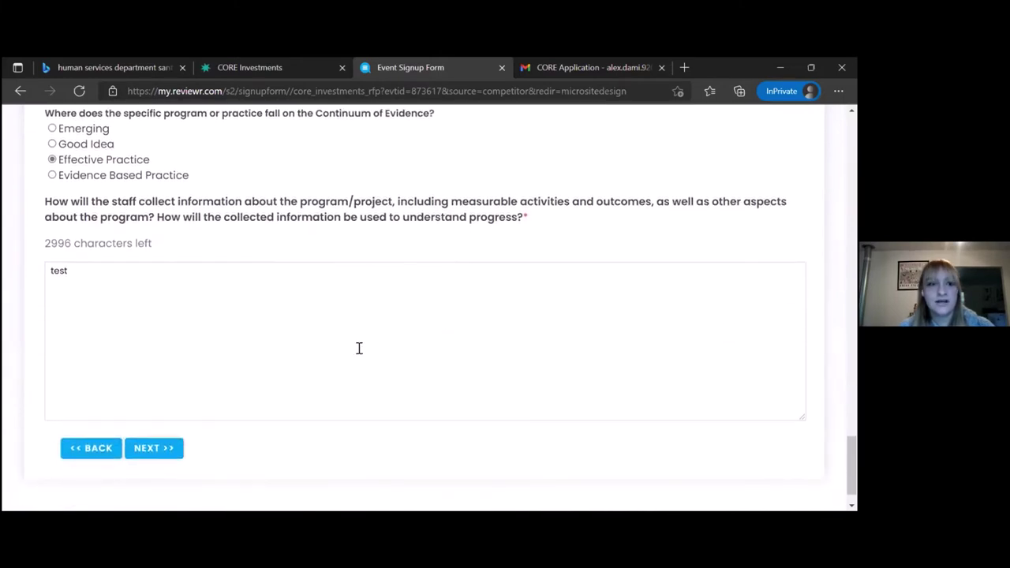
click(161, 448)
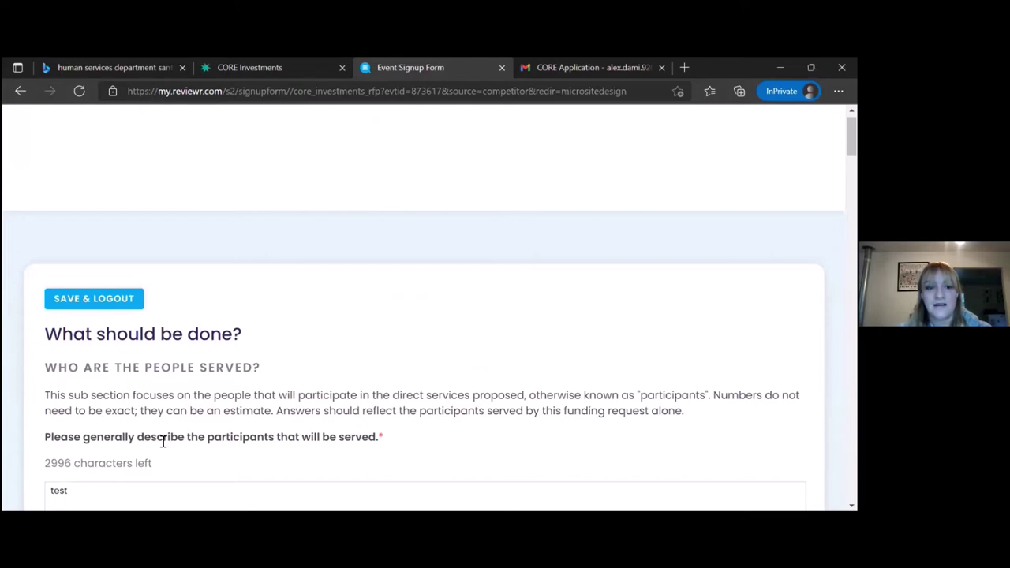
scroll(163, 442, down, 1)
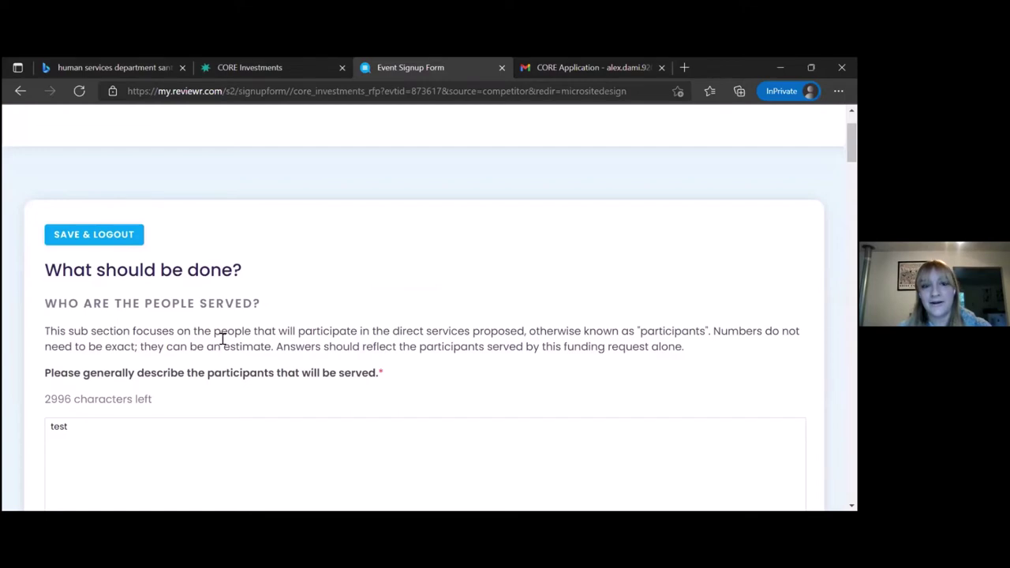
scroll(222, 338, down, 2)
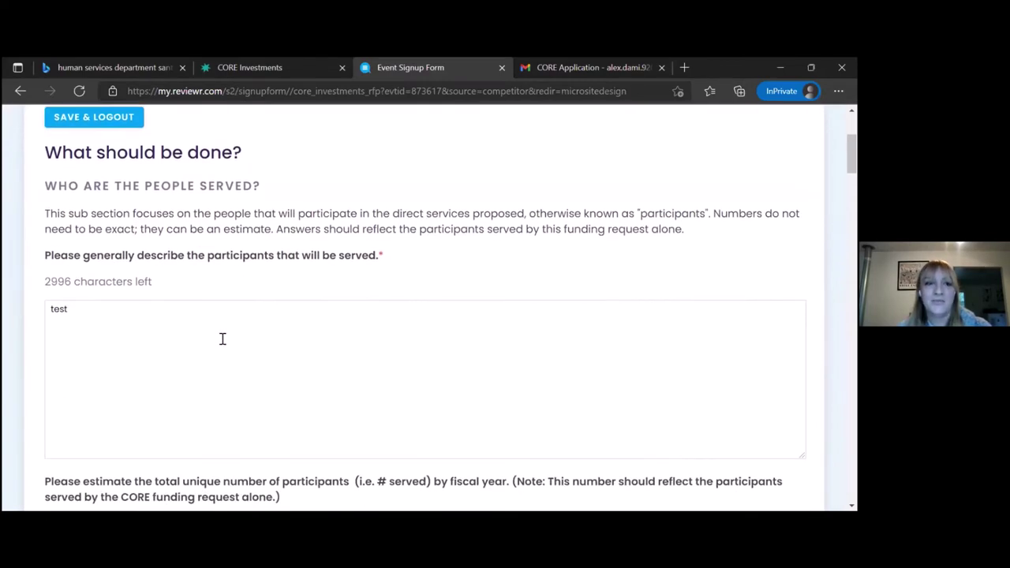
scroll(107, 330, down, 2)
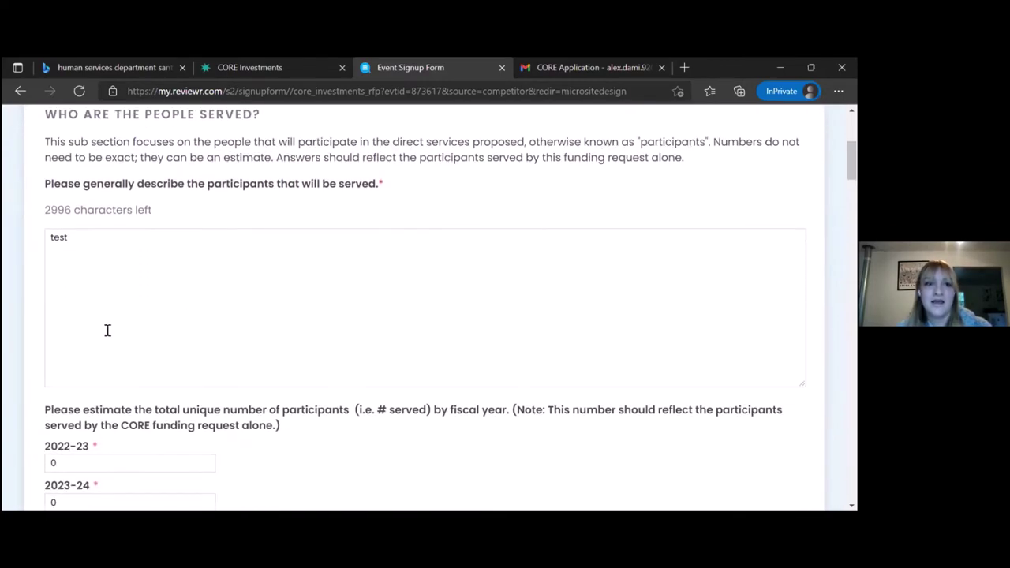
scroll(107, 333, down, 1)
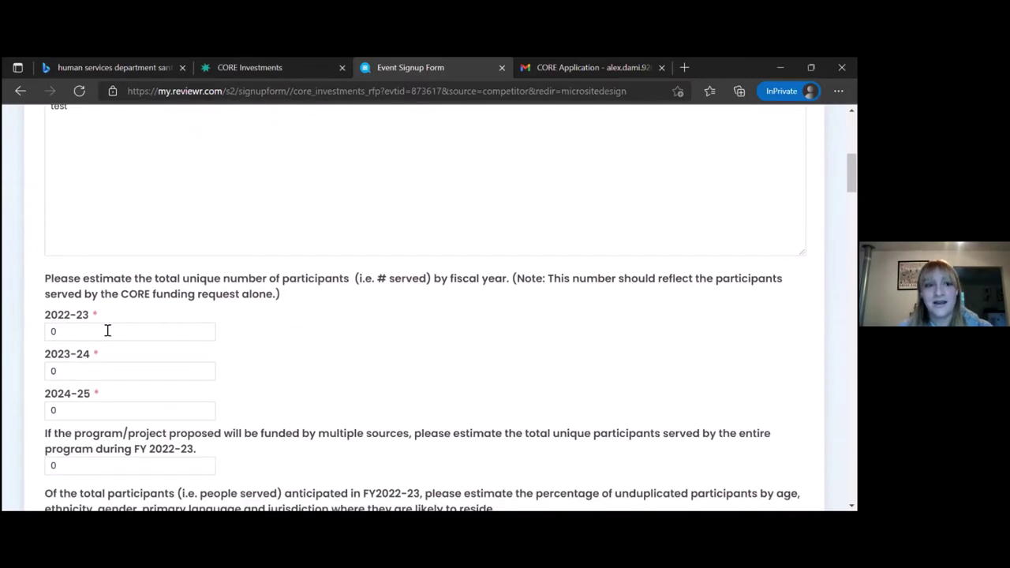
click(106, 330)
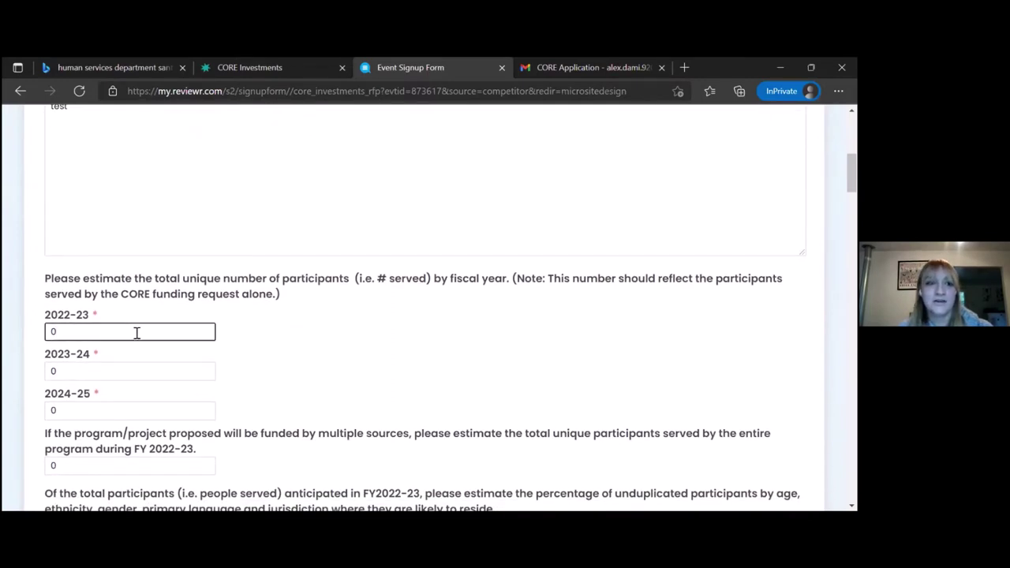
click(110, 367)
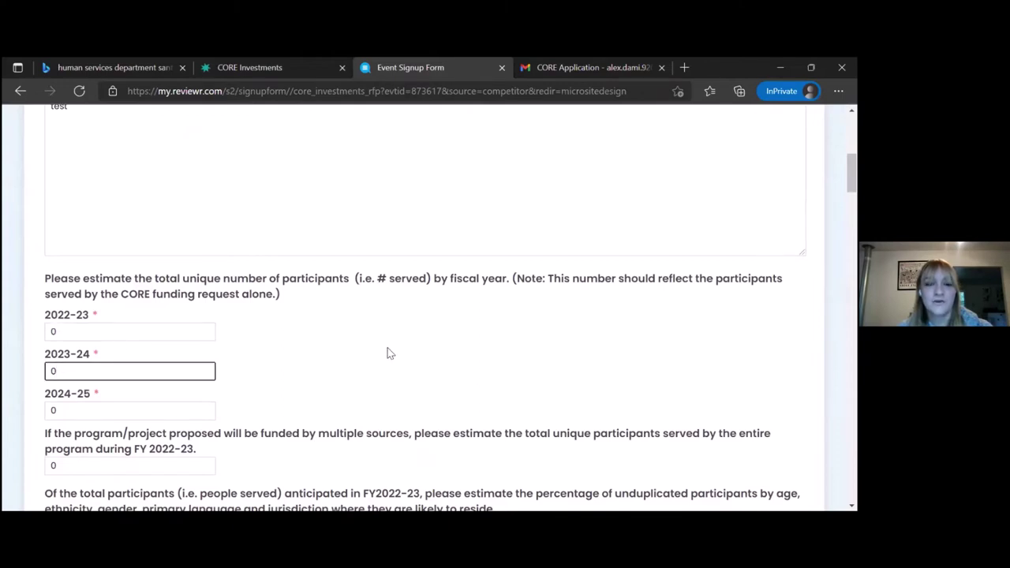
scroll(388, 354, down, 1)
scroll(388, 354, down, 4)
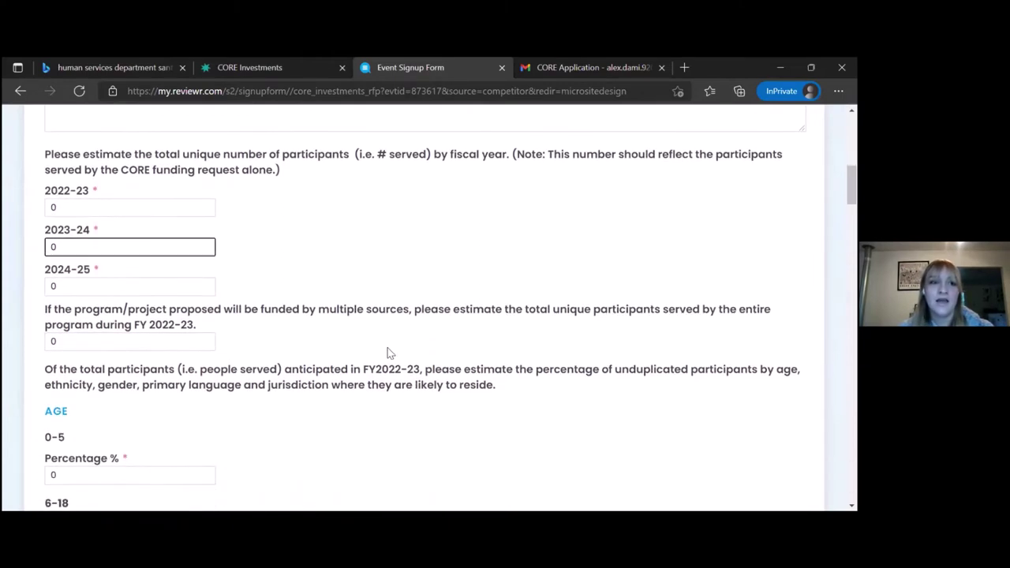
scroll(388, 354, down, 1)
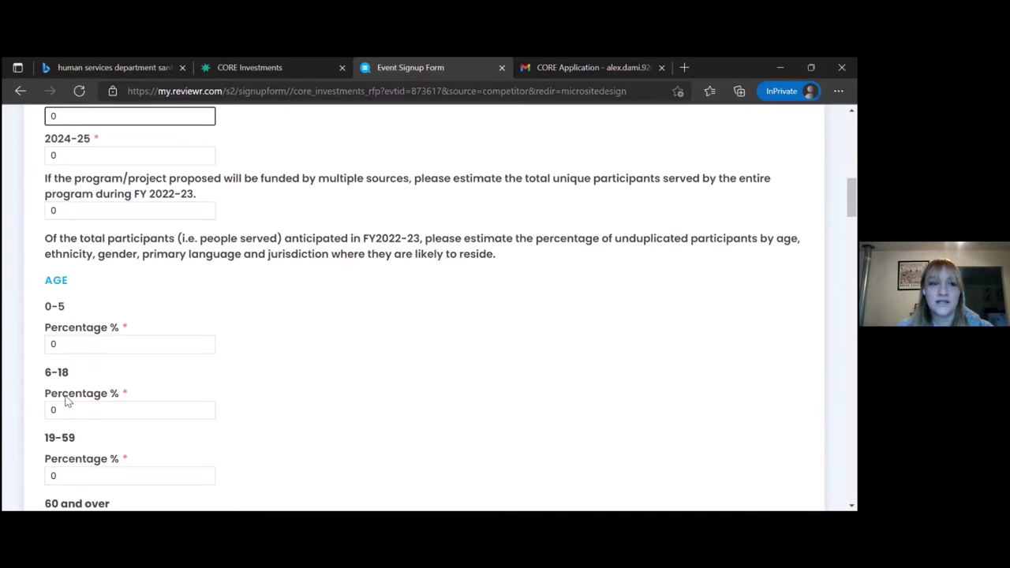
Scroll to the ethnicity questions and fill 'Please specify other' with 'other'.
scroll(67, 401, down, 2)
scroll(67, 401, down, 2)
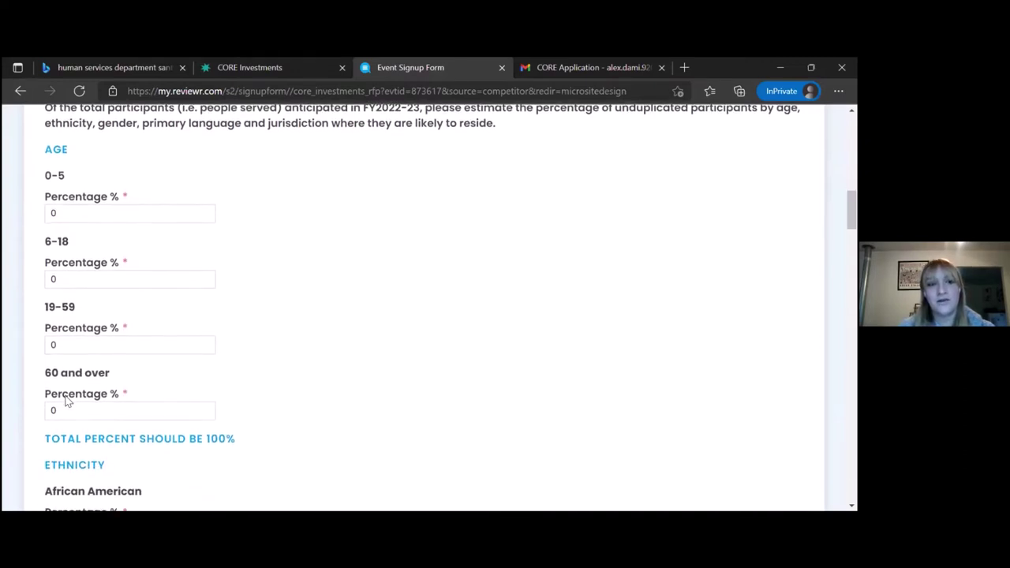
scroll(67, 401, down, 1)
scroll(67, 401, down, 1)
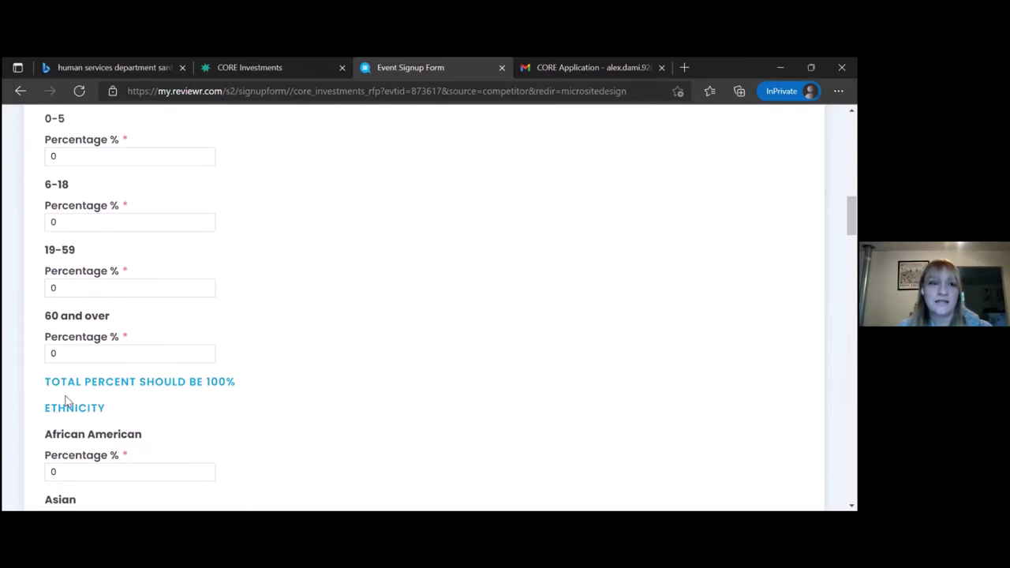
scroll(67, 401, down, 3)
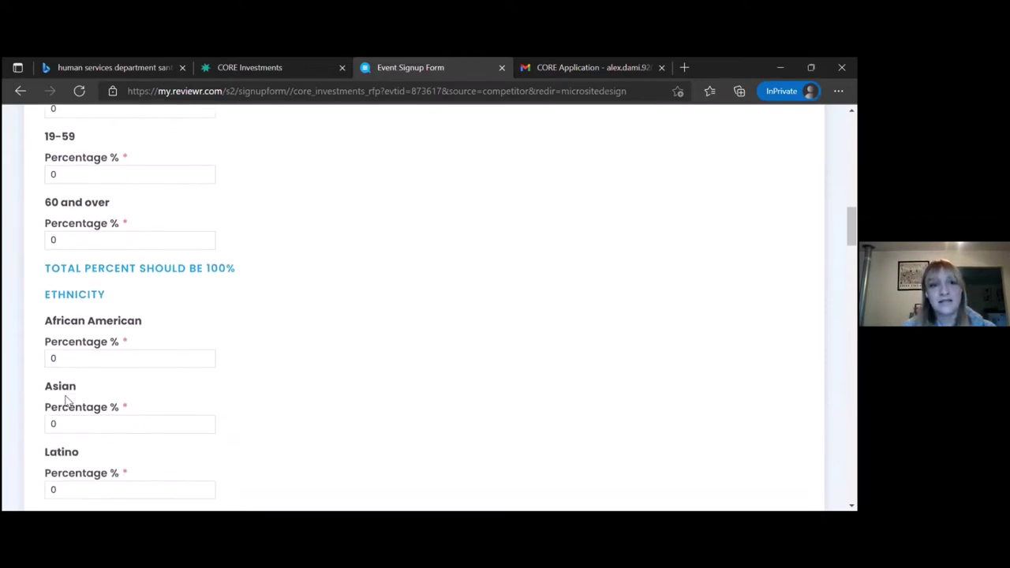
scroll(67, 401, down, 7)
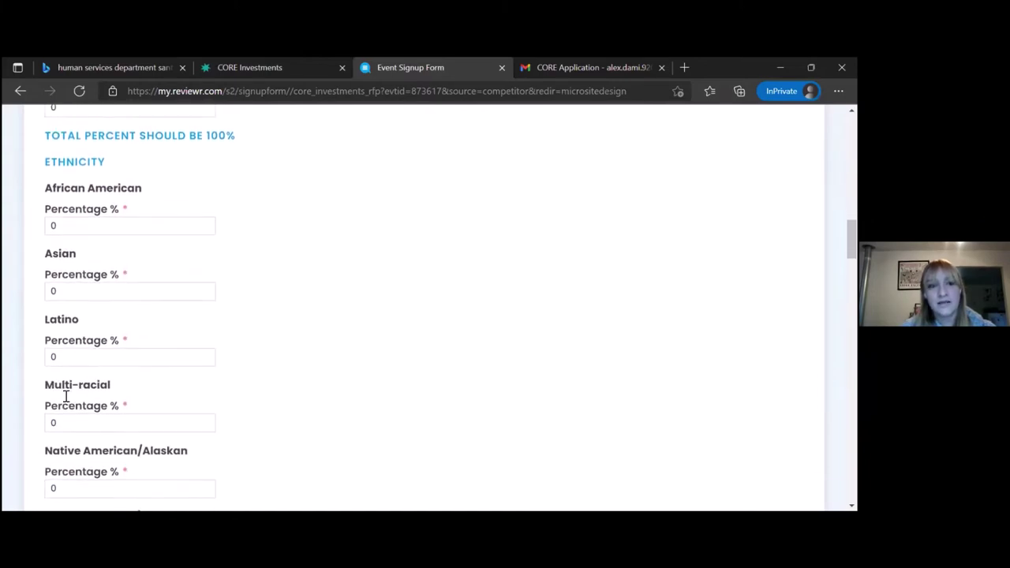
scroll(65, 397, down, 5)
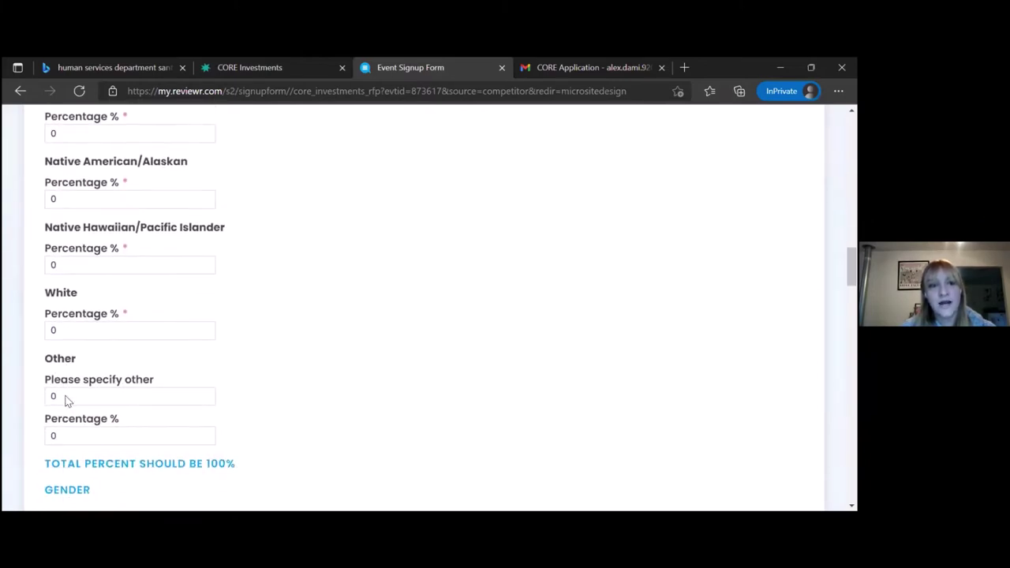
click(67, 397)
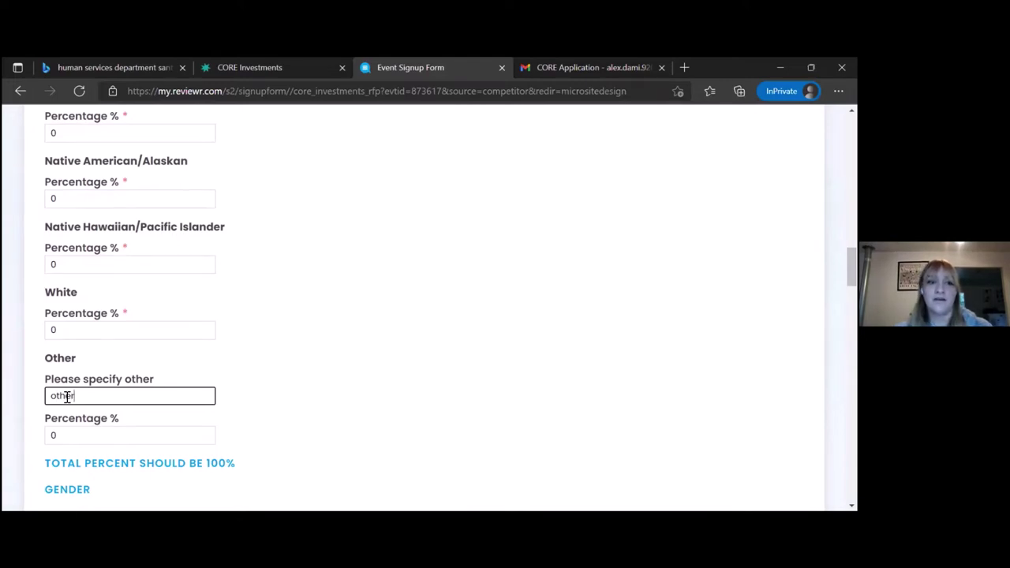
Scroll to the federal poverty level questions, each reading 0.
scroll(67, 397, down, 3)
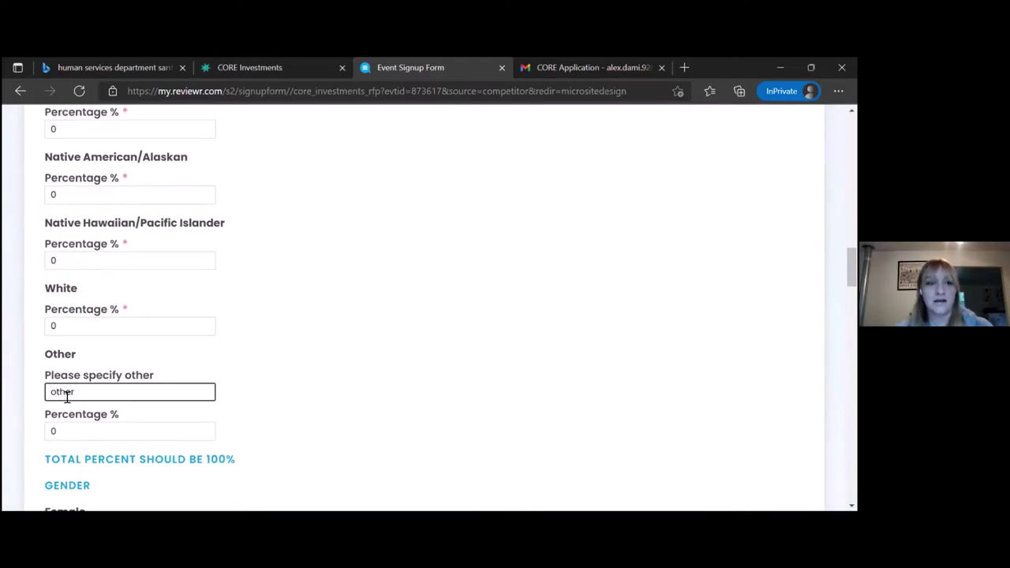
scroll(68, 401, down, 5)
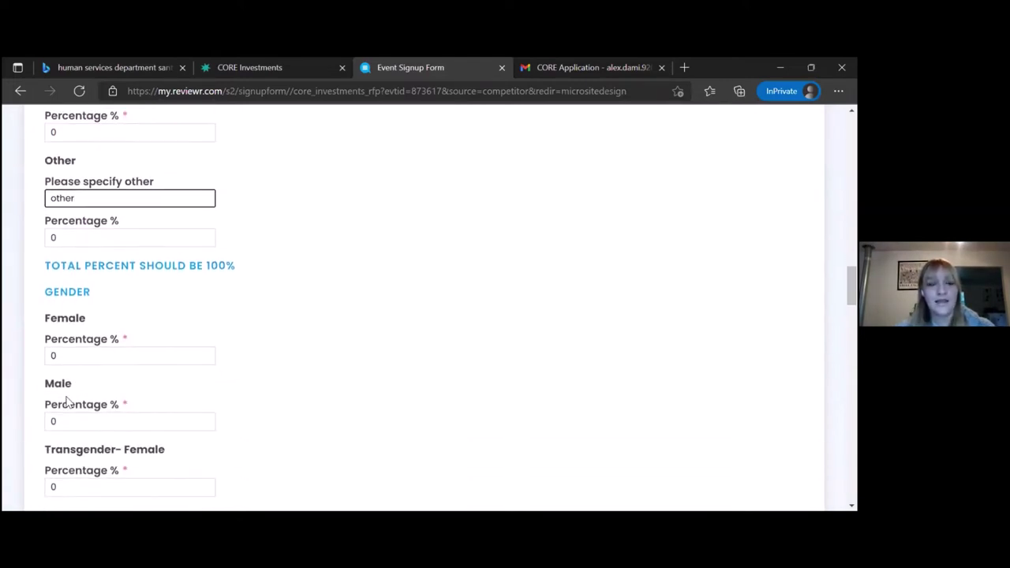
scroll(67, 401, down, 1)
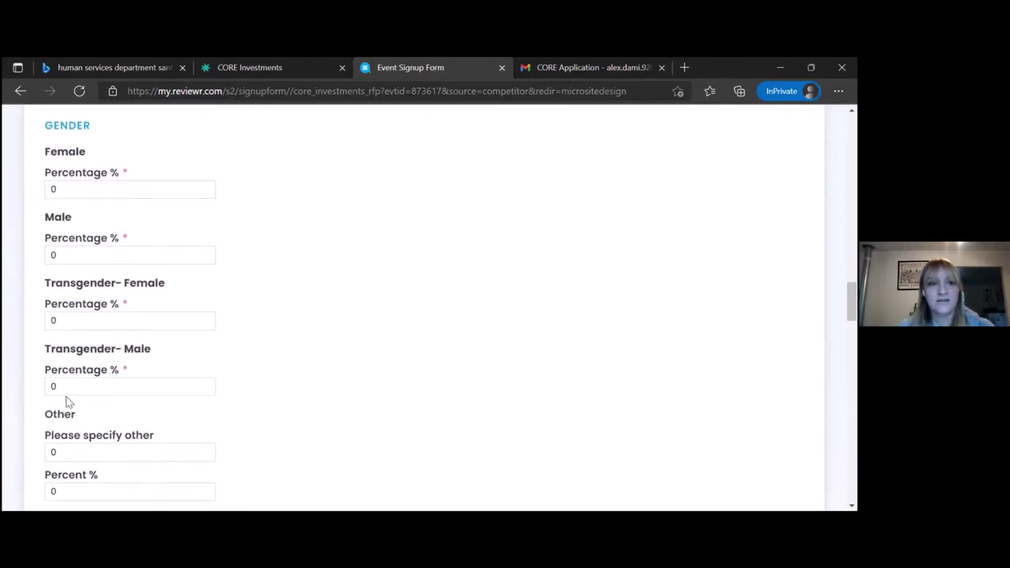
scroll(67, 401, down, 4)
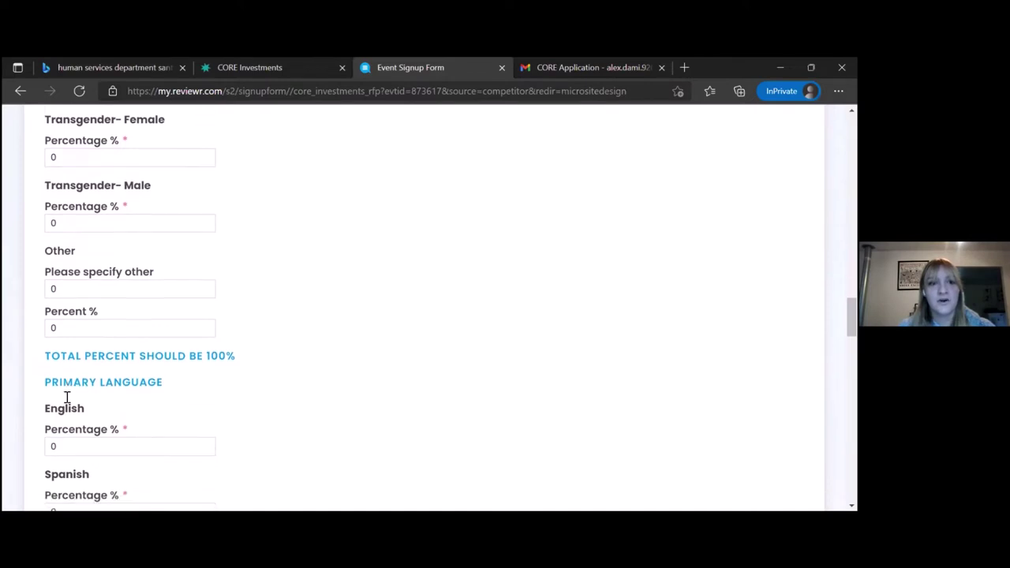
scroll(67, 397, down, 5)
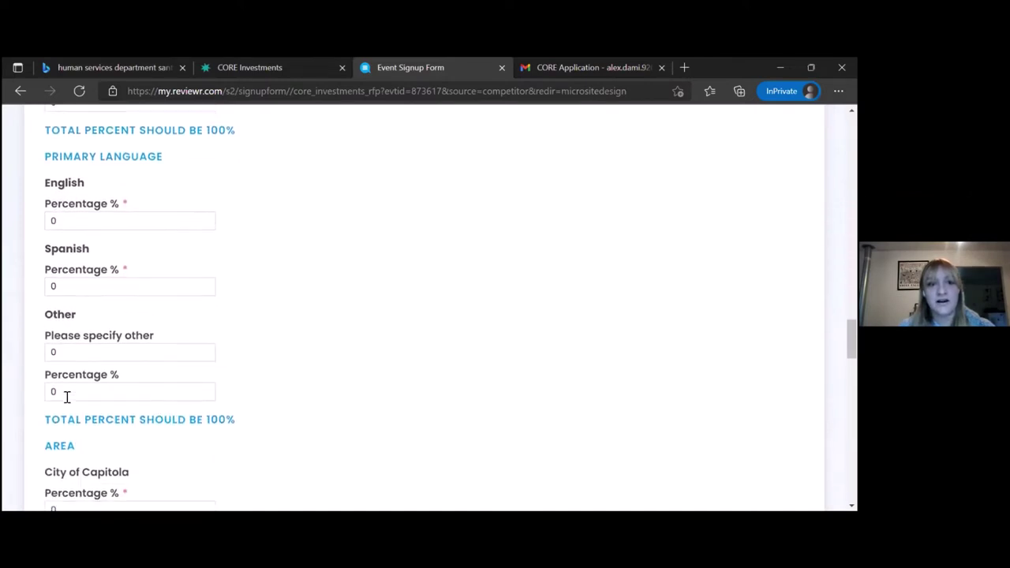
scroll(68, 397, down, 5)
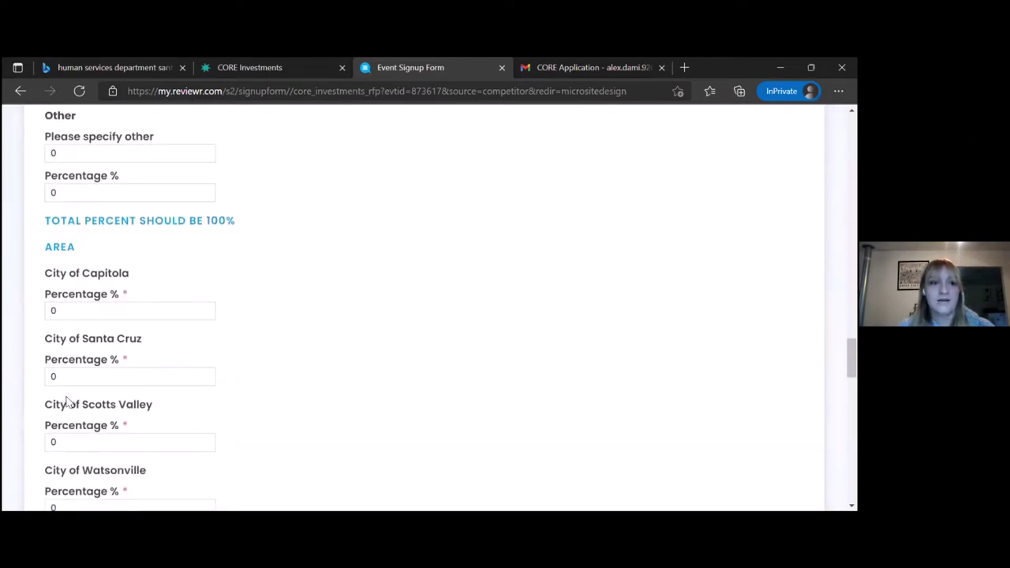
scroll(67, 401, down, 9)
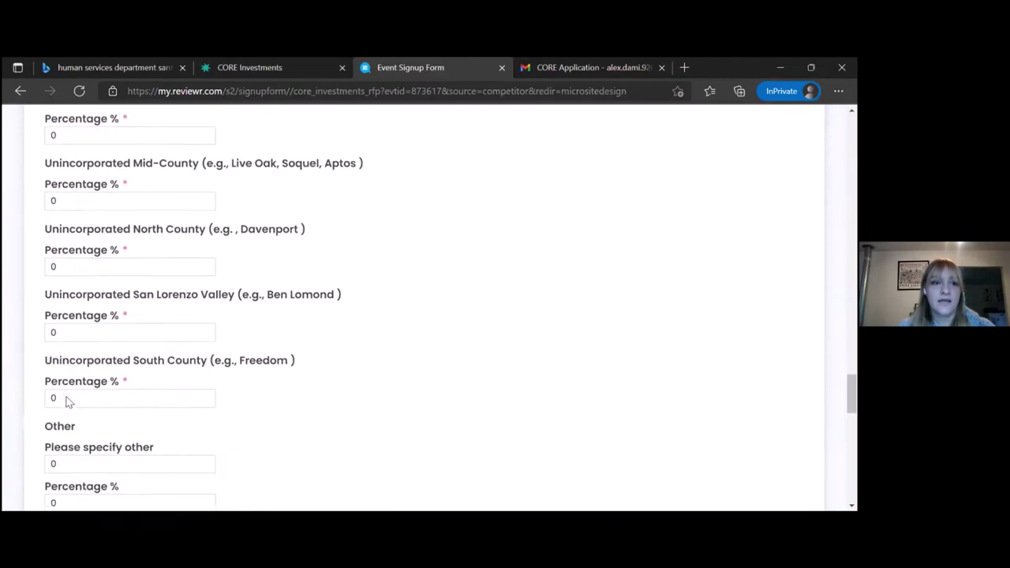
scroll(67, 401, down, 4)
scroll(67, 401, down, 3)
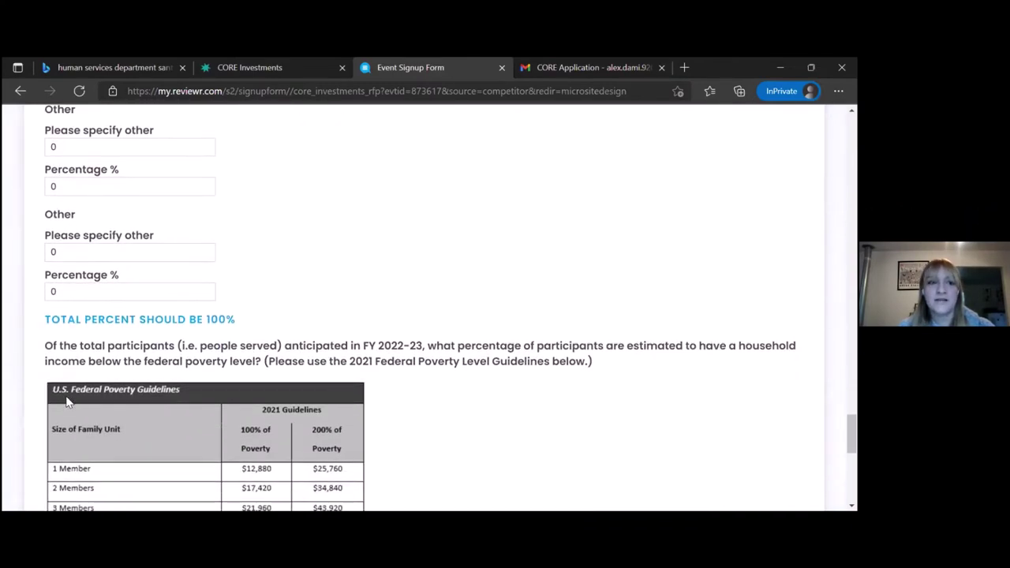
scroll(67, 402, down, 1)
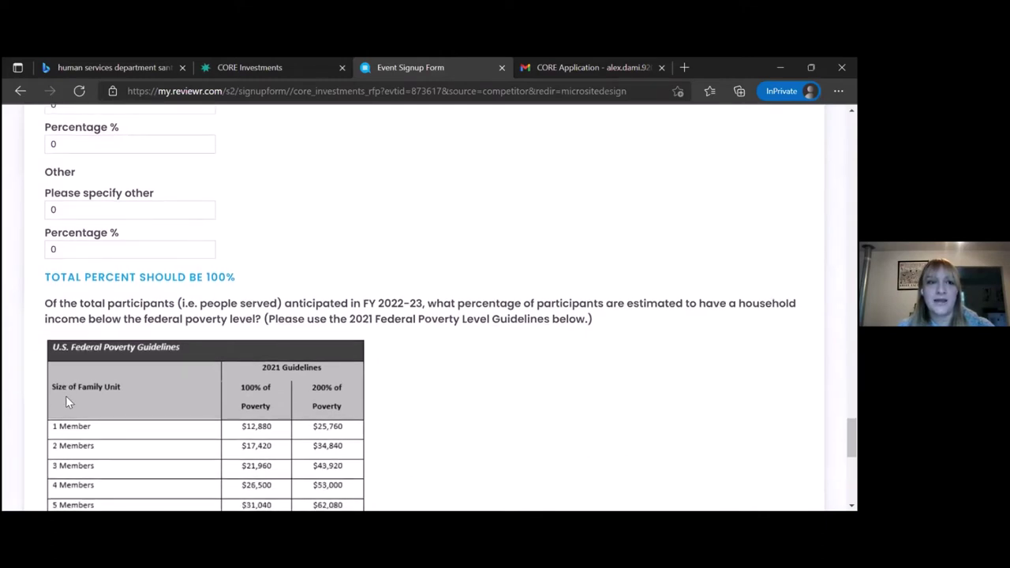
scroll(66, 402, down, 1)
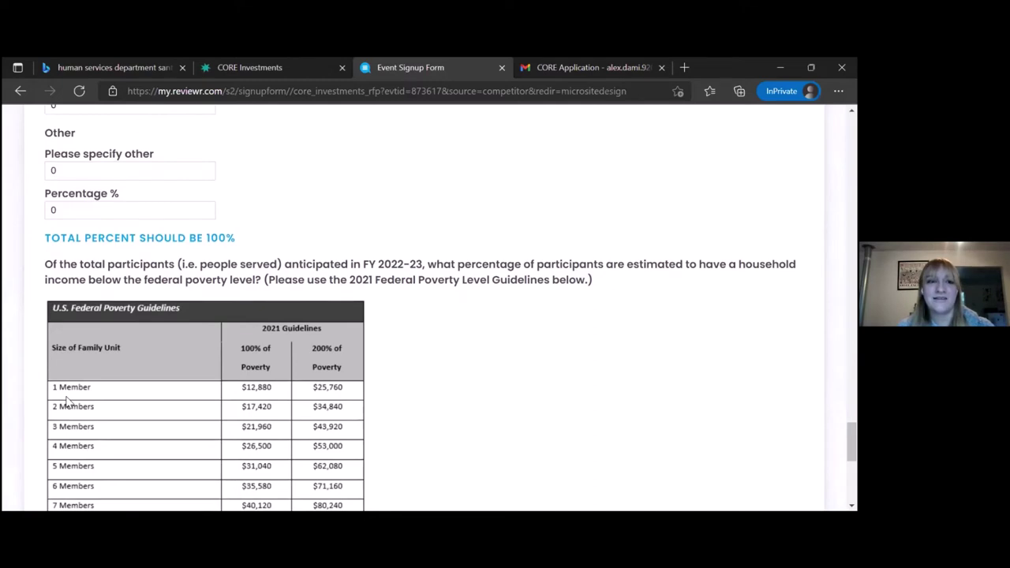
scroll(67, 401, down, 4)
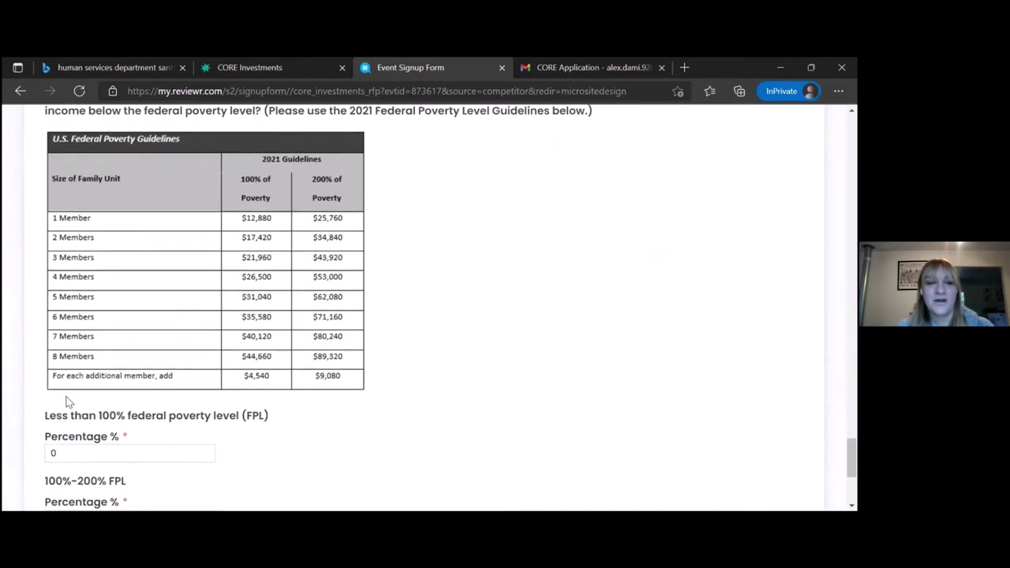
scroll(67, 402, down, 6)
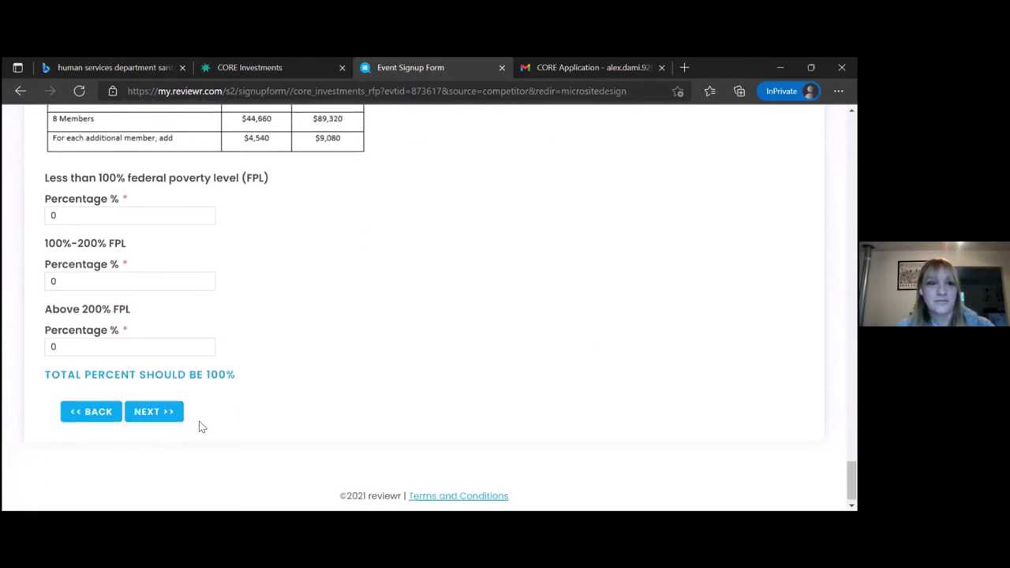
Advance through Organizational Capacity, both answers 'test', to the 'How much money is needed?' section.
click(169, 412)
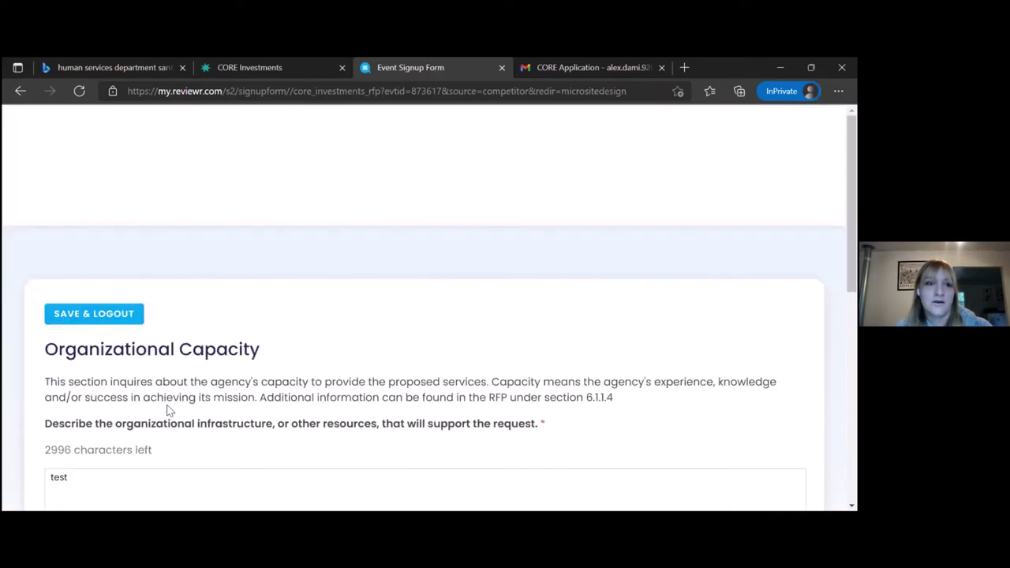
scroll(168, 411, down, 1)
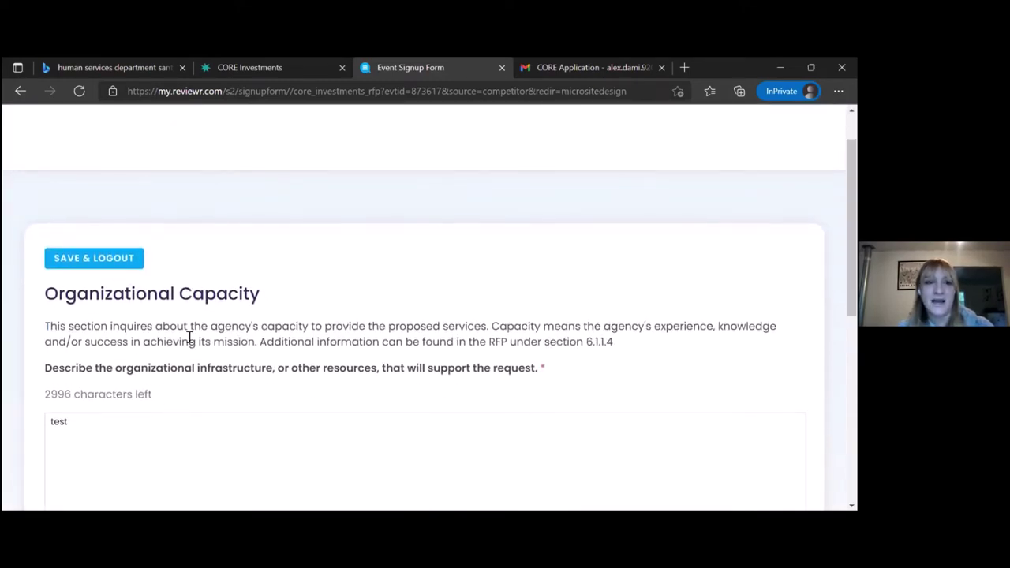
scroll(198, 403, down, 3)
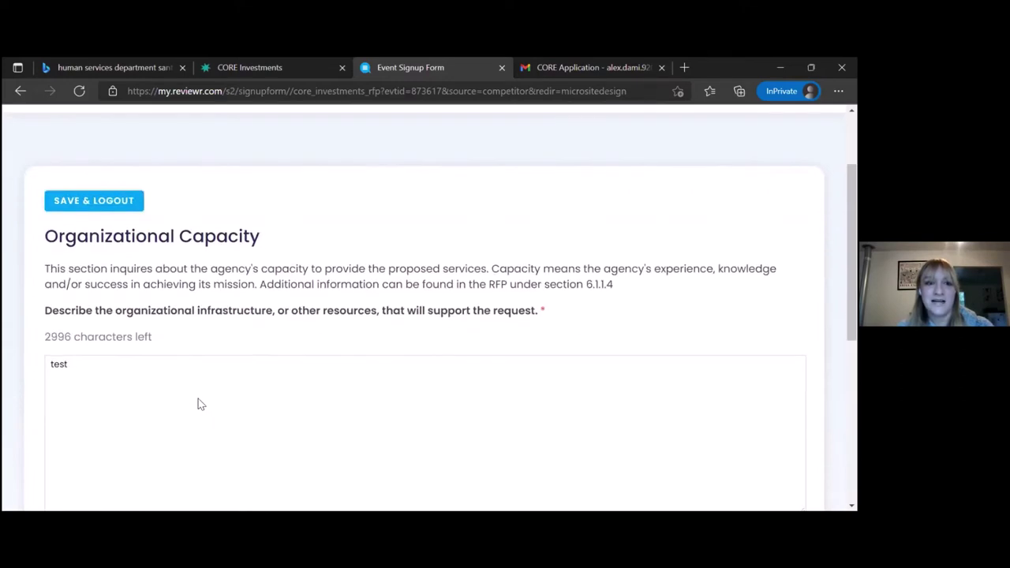
scroll(198, 402, down, 3)
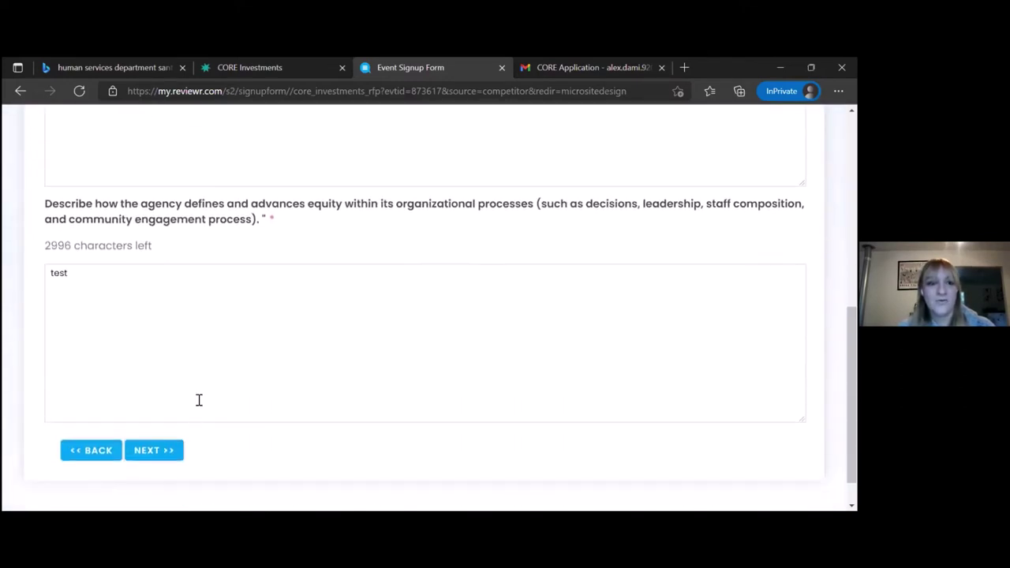
click(169, 458)
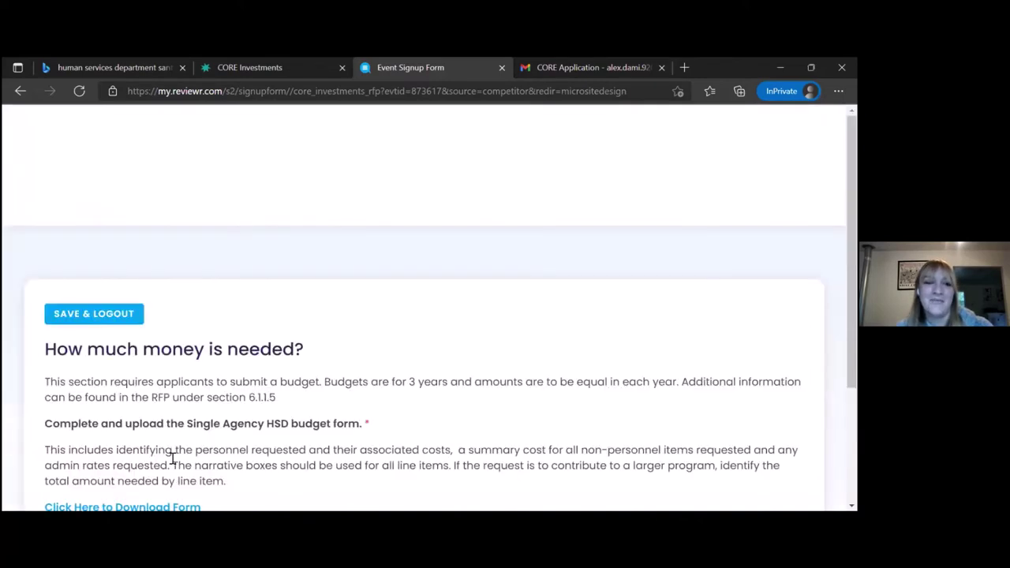
scroll(172, 458, down, 1)
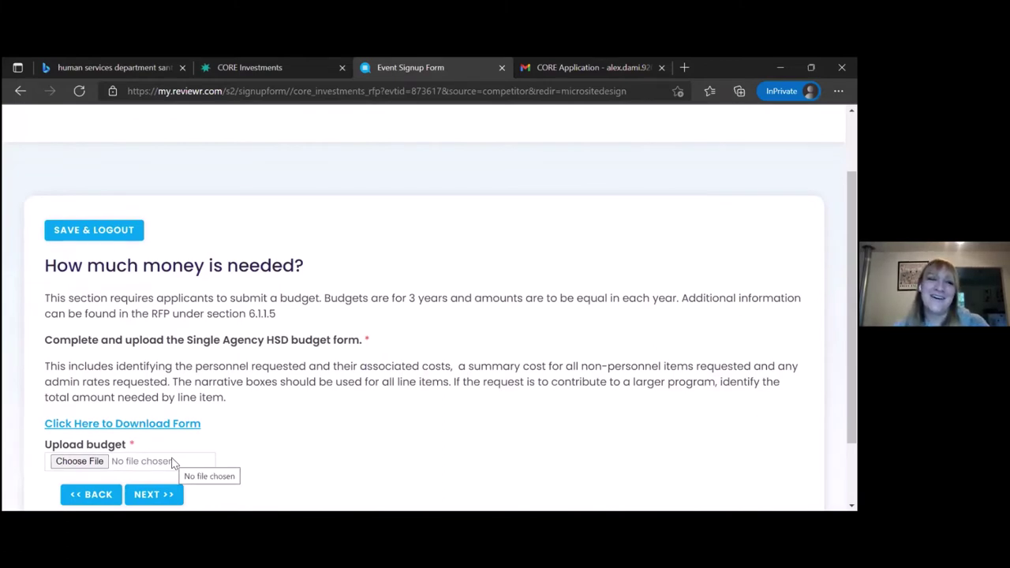
scroll(172, 464, down, 1)
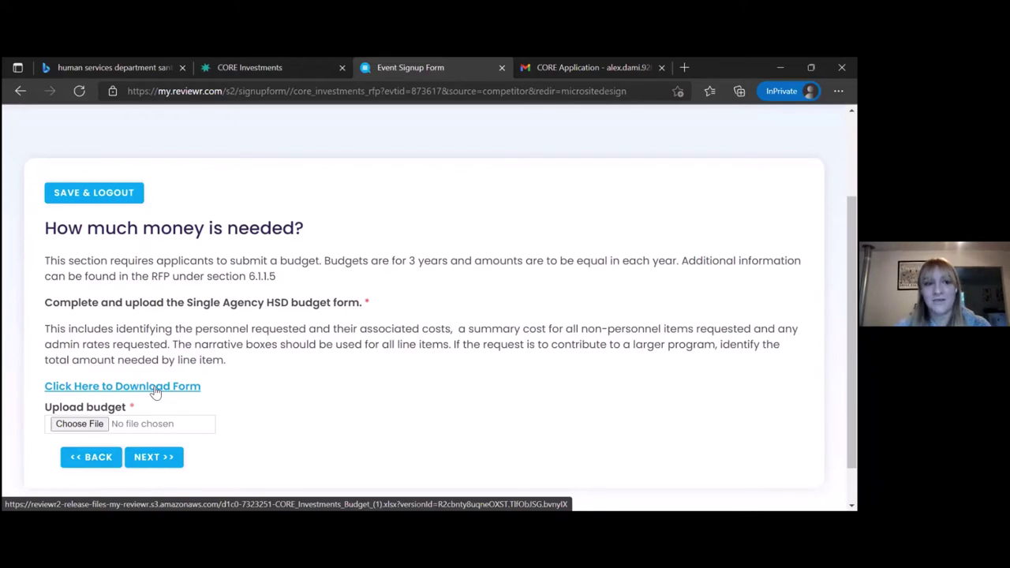
Upload the TIC Course Reflection PDF from Downloads as the budget file.
click(74, 425)
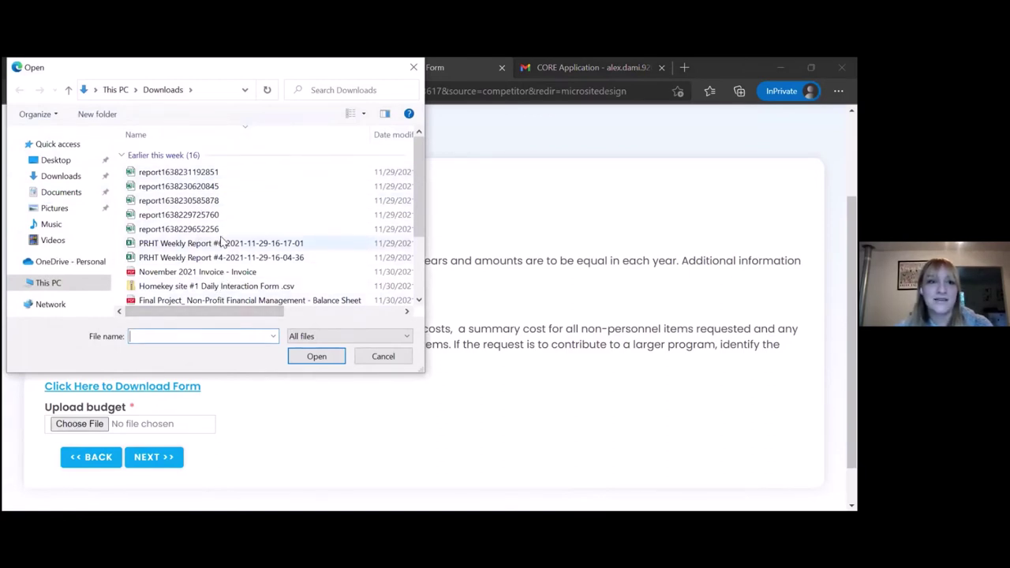
scroll(223, 242, down, 2)
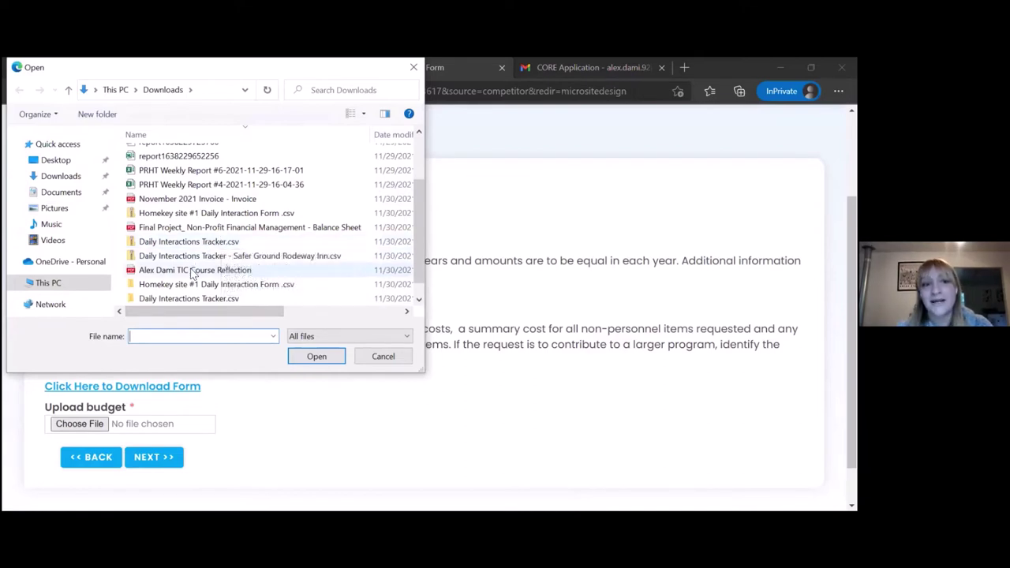
click(191, 272)
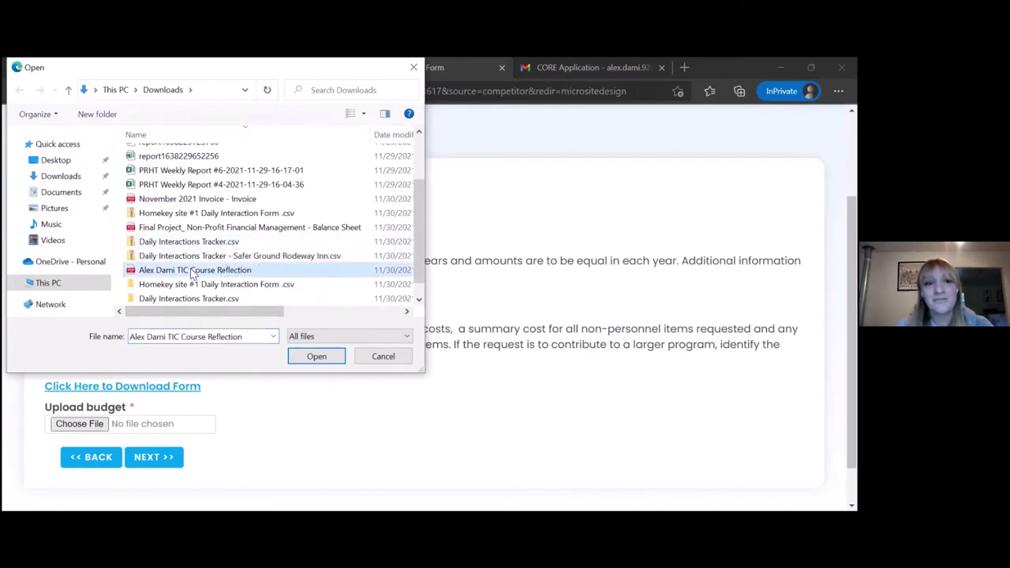
click(311, 360)
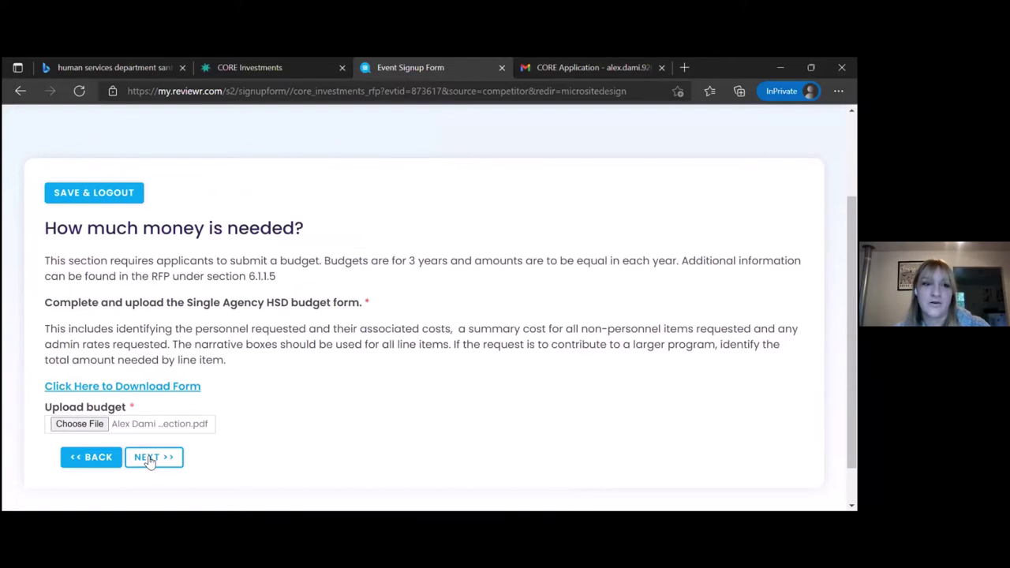
Remove the course reflection budget file and upload the 'November 2021 Invoice - Invoice' PDF instead.
click(150, 459)
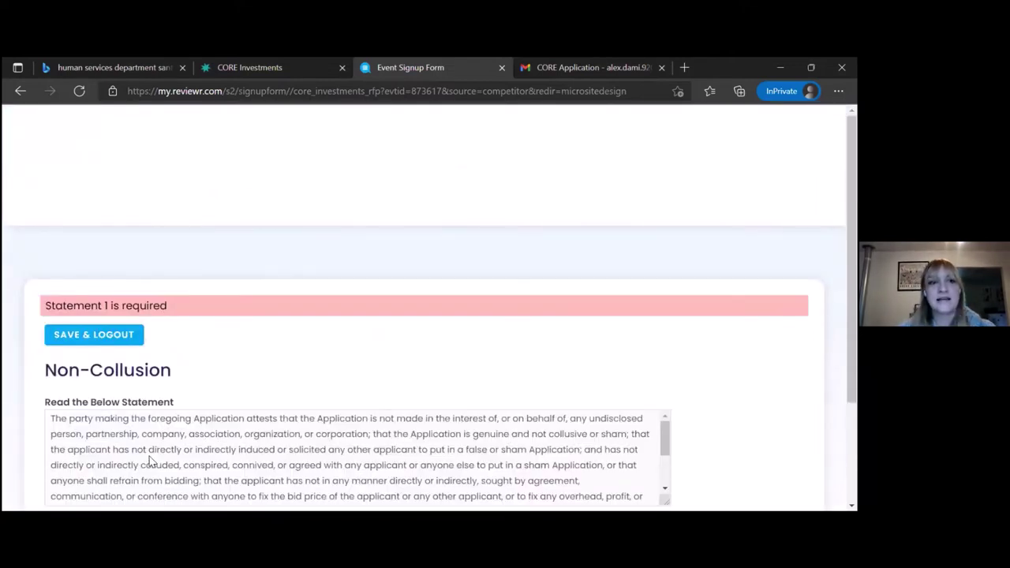
scroll(150, 463, down, 2)
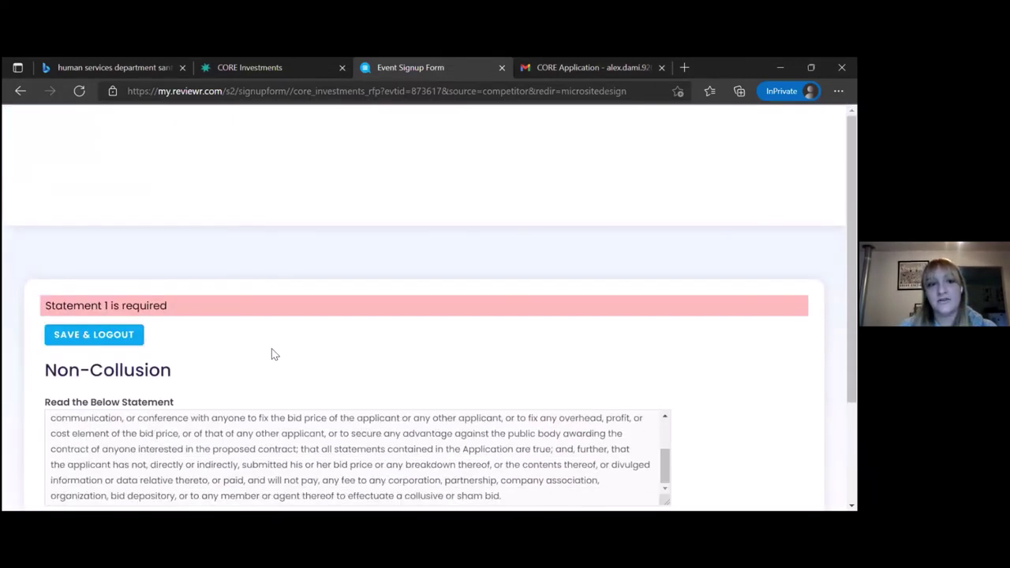
scroll(275, 353, down, 1)
scroll(272, 353, down, 1)
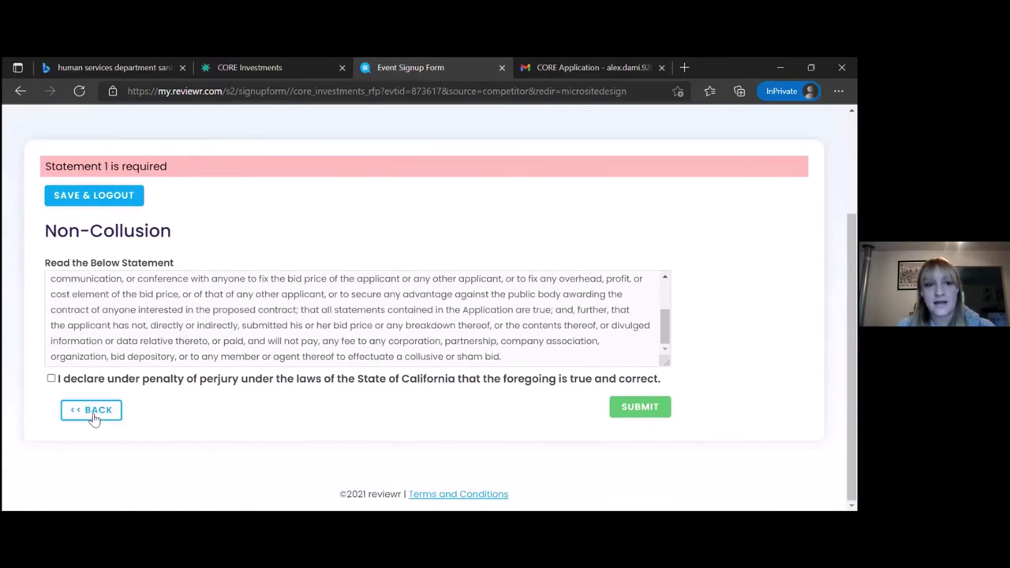
click(93, 418)
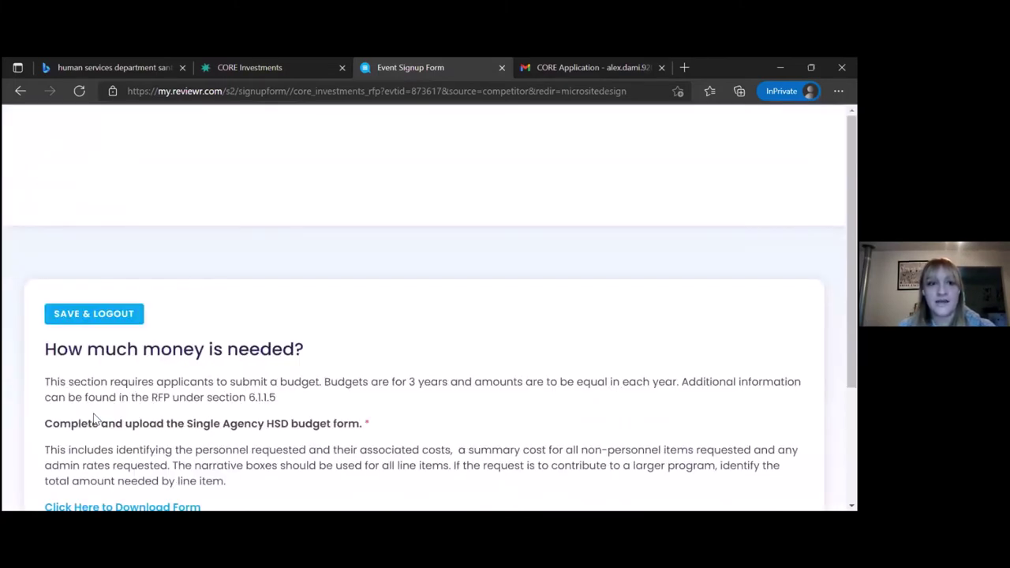
scroll(93, 418, down, 1)
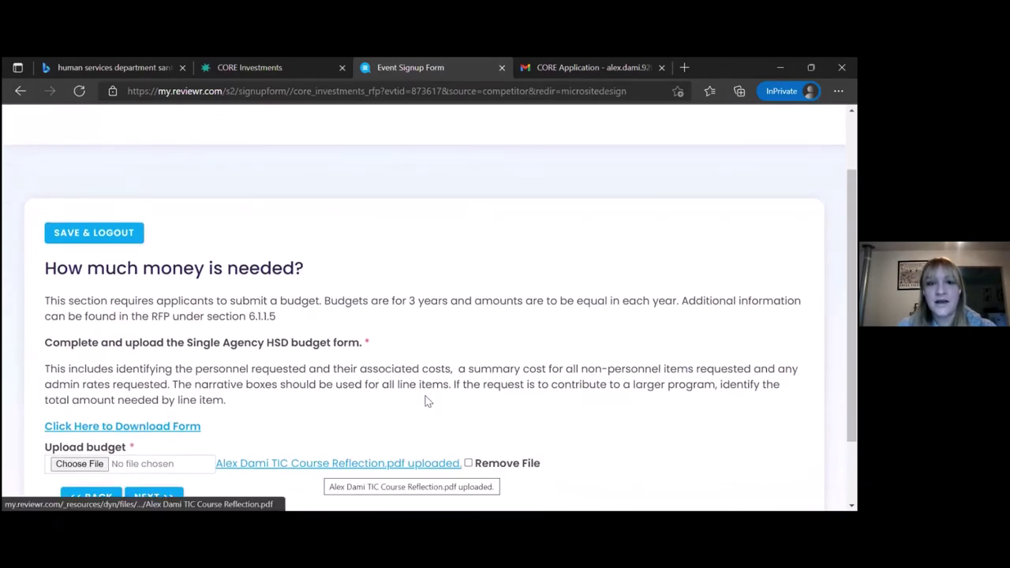
scroll(425, 401, down, 1)
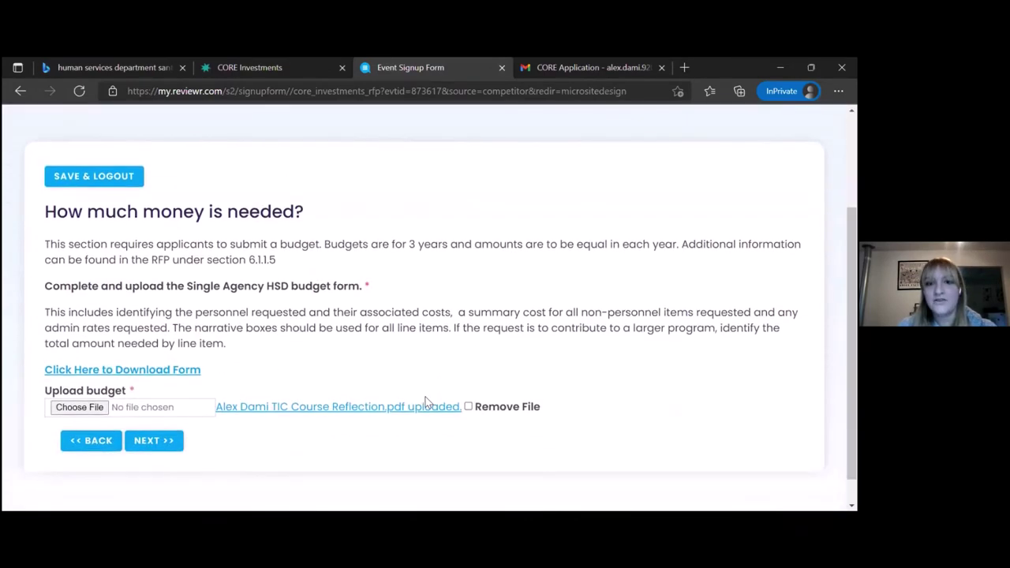
click(468, 407)
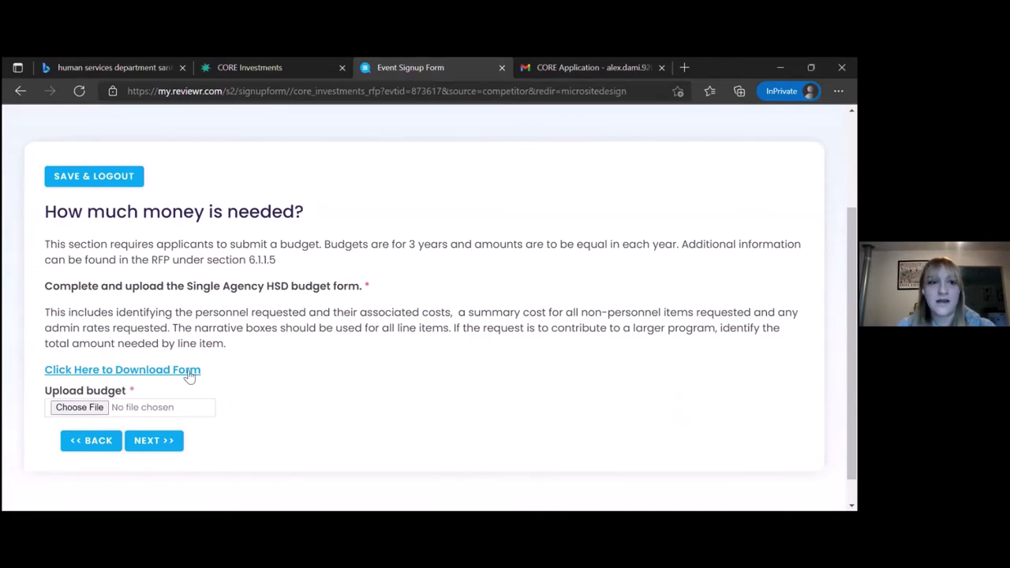
click(80, 407)
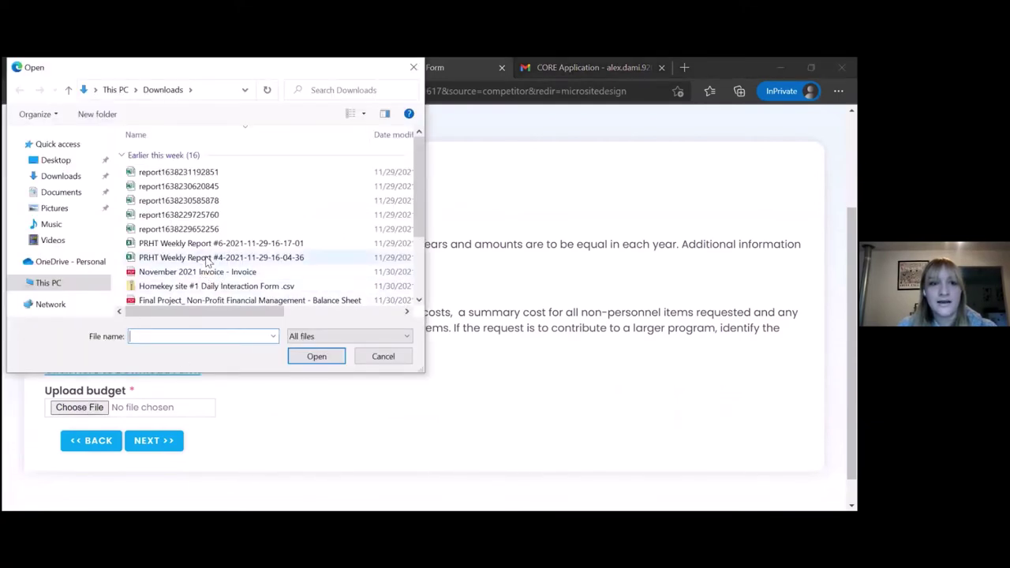
click(201, 271)
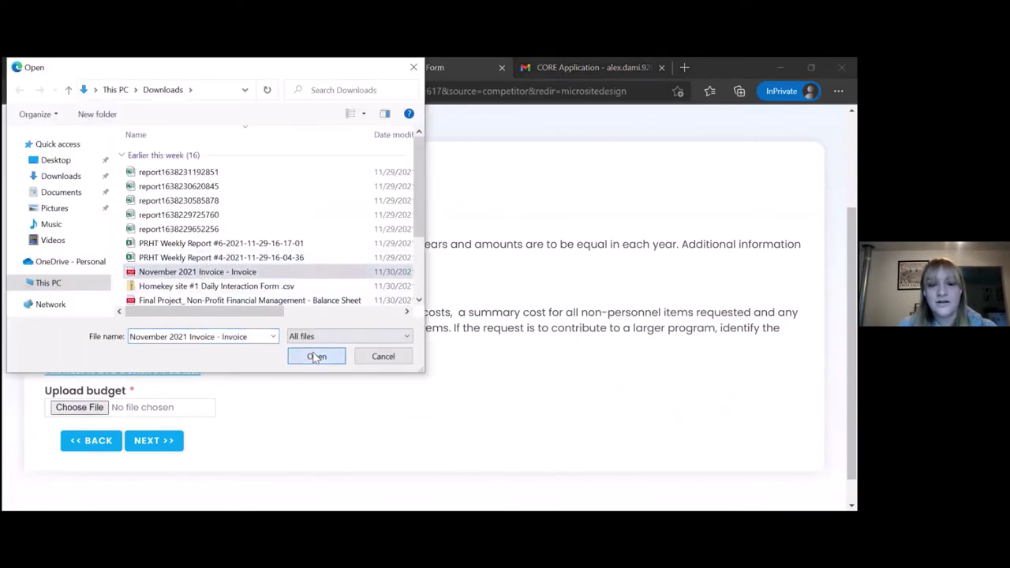
click(316, 357)
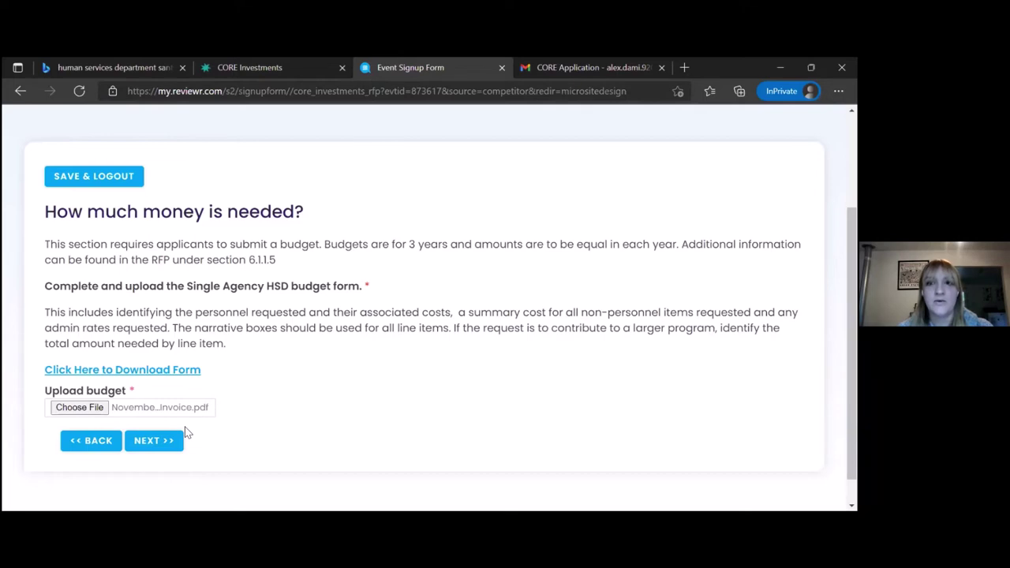
On the Non-Collusion page, enlarge the statement box and tick the perjury declaration.
click(146, 445)
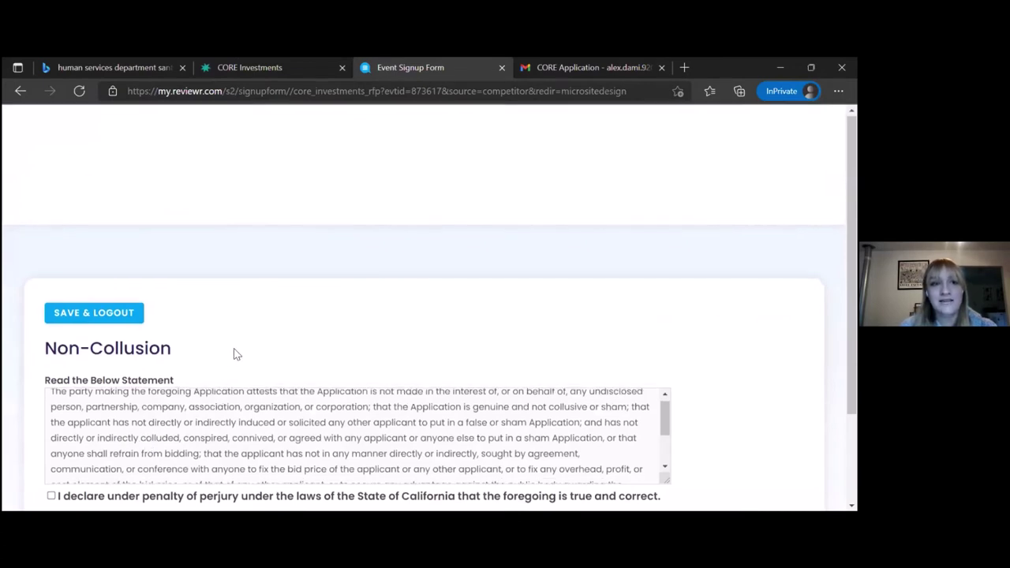
scroll(234, 354, down, 1)
scroll(235, 354, down, 1)
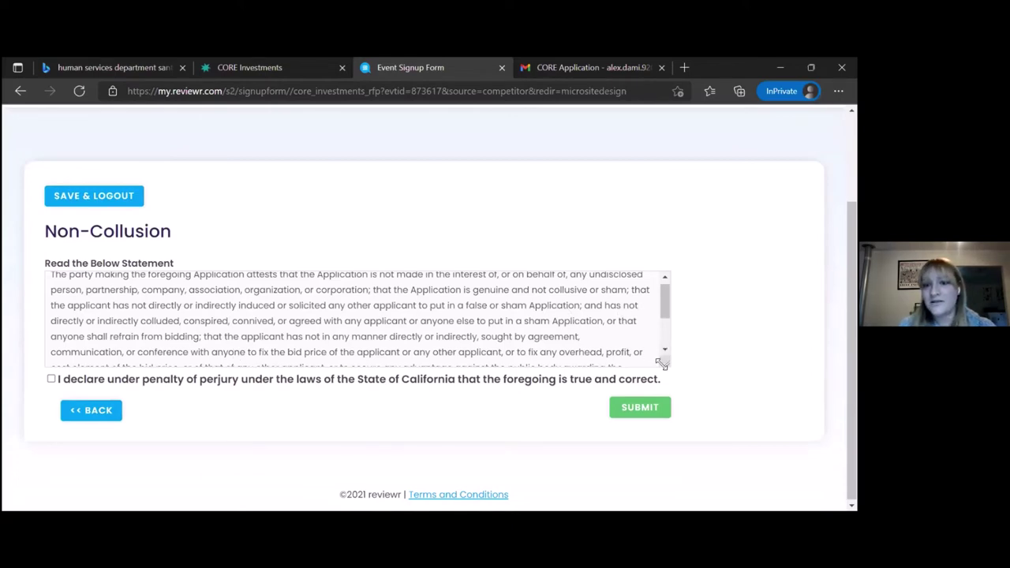
drag(668, 367, 711, 471)
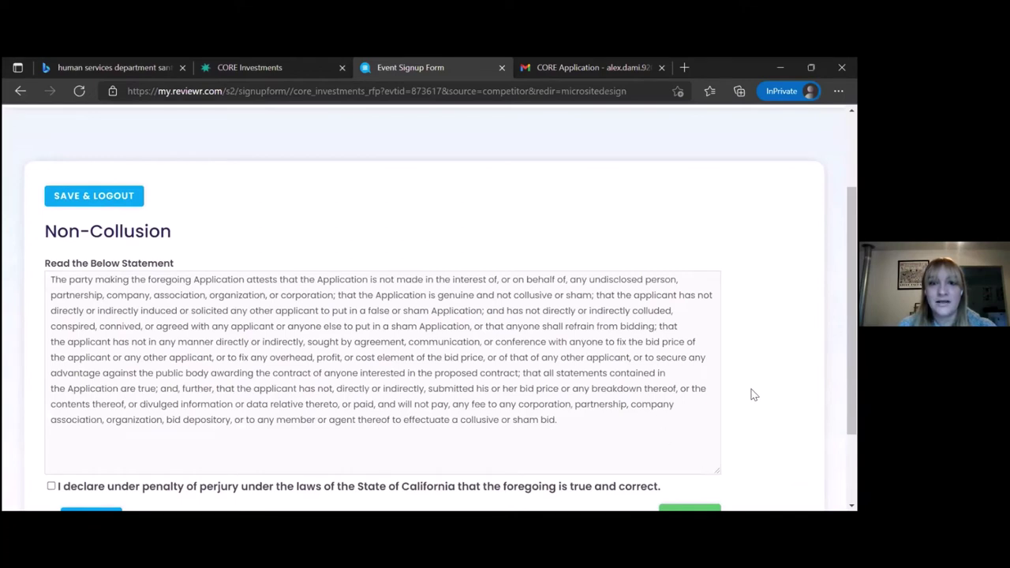
scroll(751, 391, down, 2)
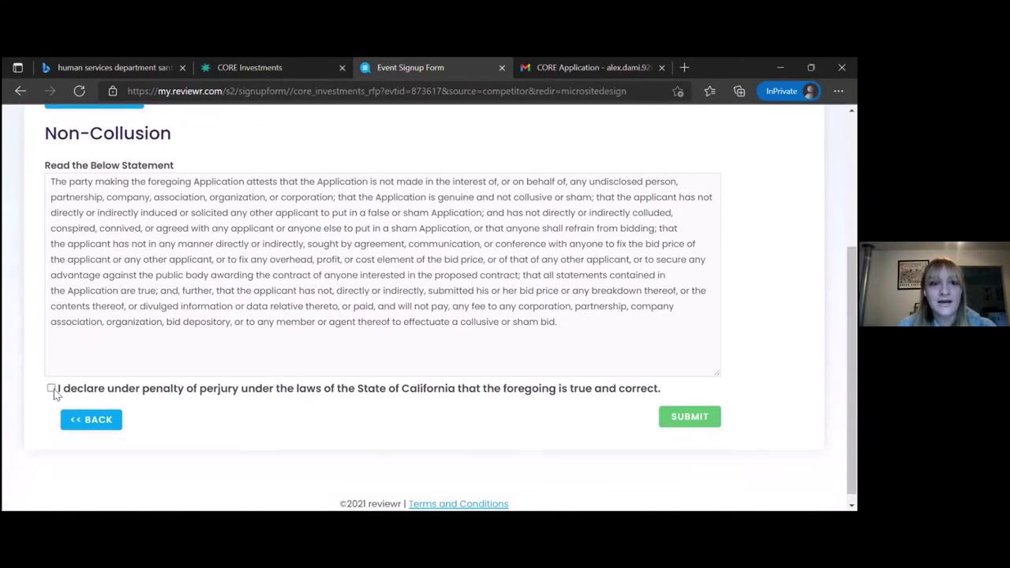
click(50, 389)
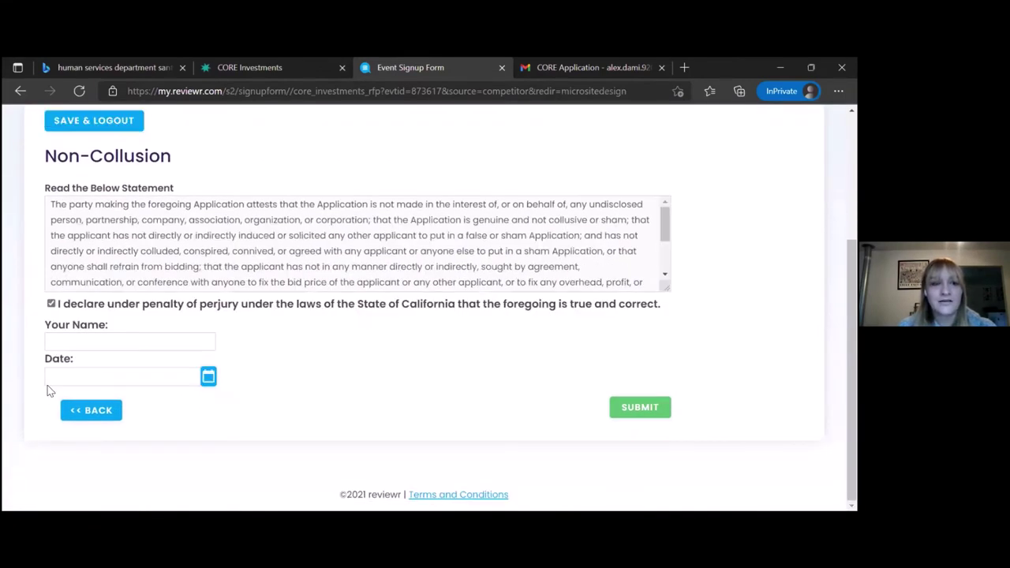
Enter the signer's initials as Your Name and 12/3/2021 as the Date.
click(59, 341)
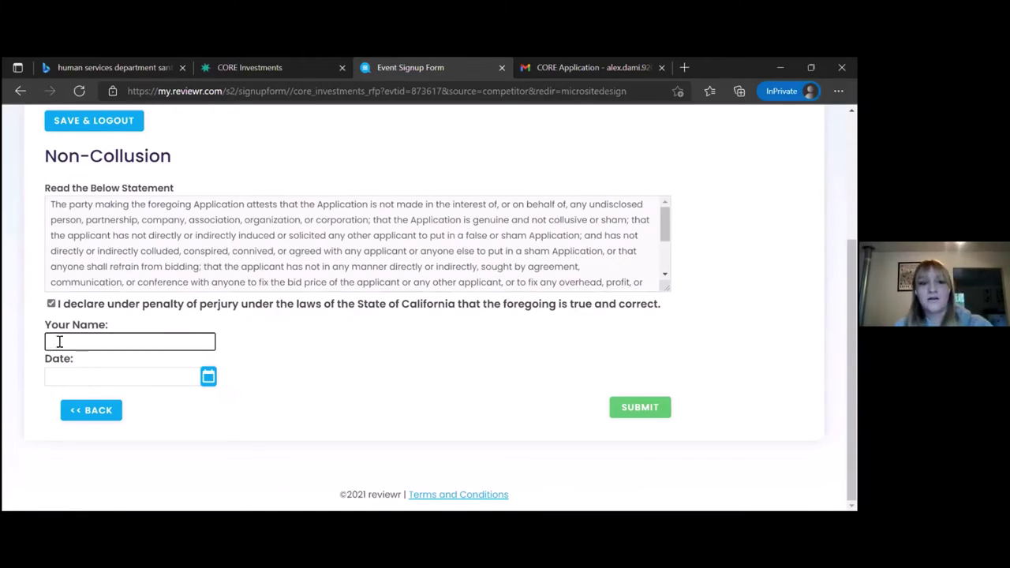
text(AD)
click(66, 379)
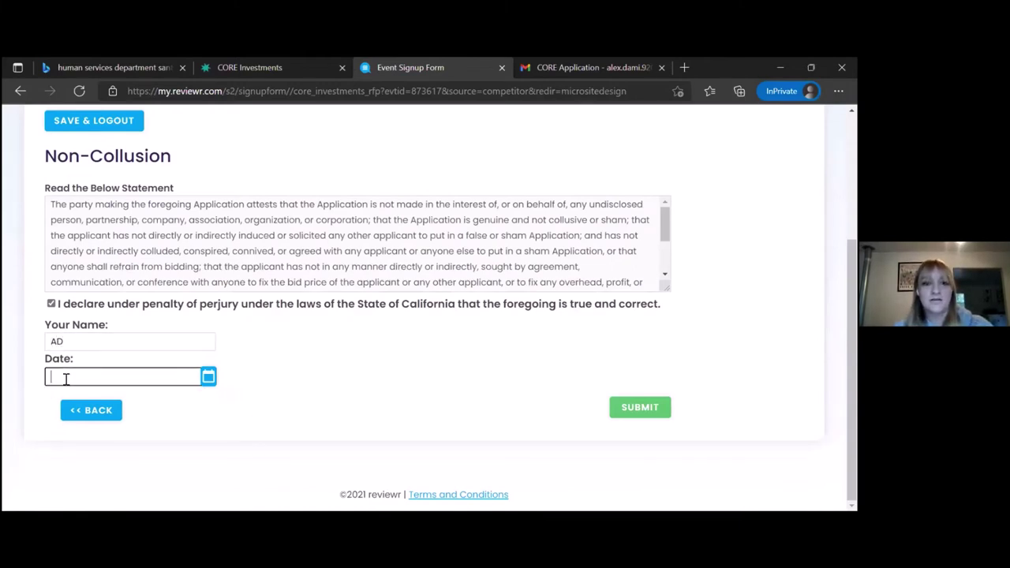
text(12/3/2021)
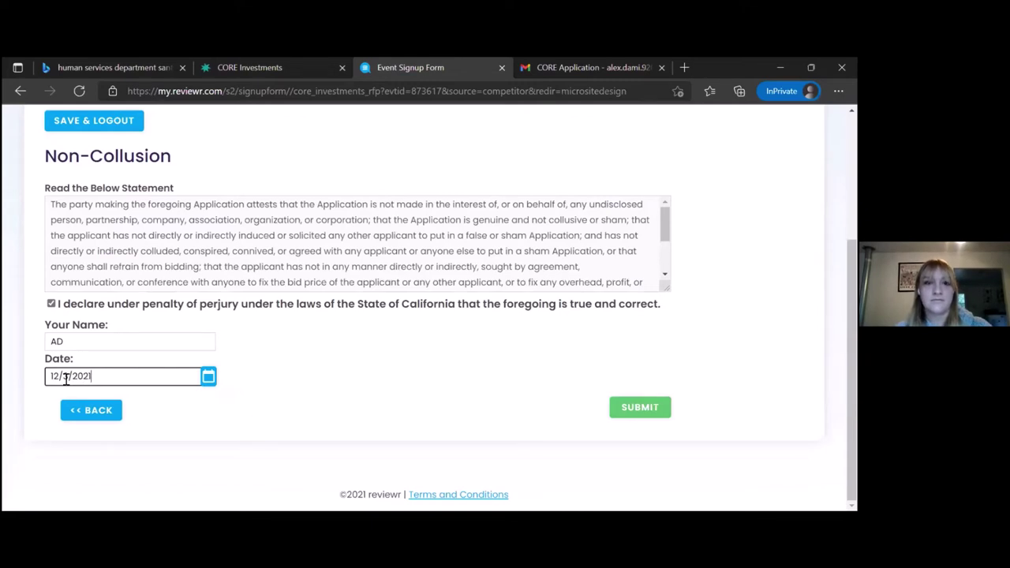
scroll(288, 399, up, 1)
scroll(288, 399, up, 1)
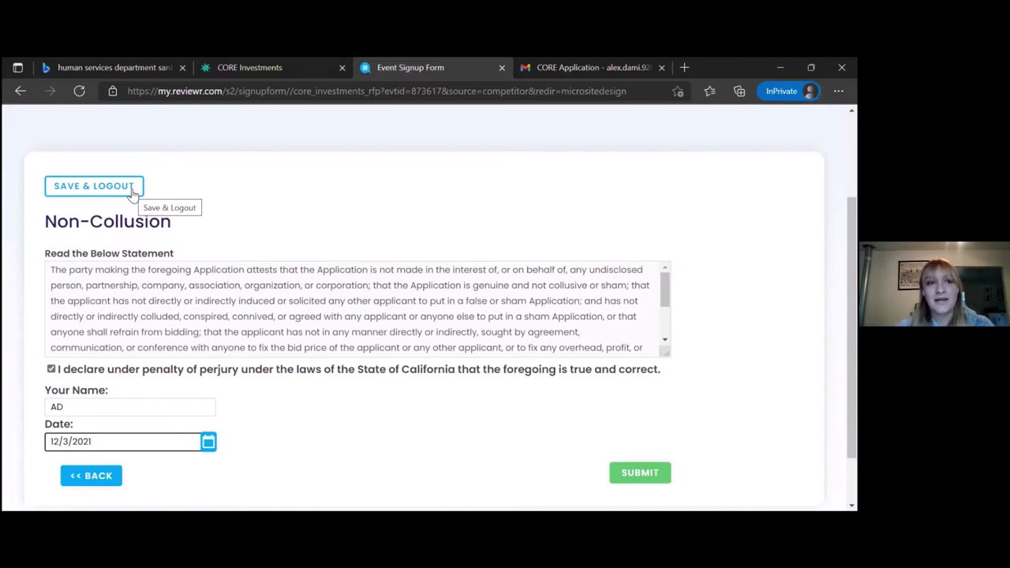
Submit the CORE application and confirm with OK.
click(646, 474)
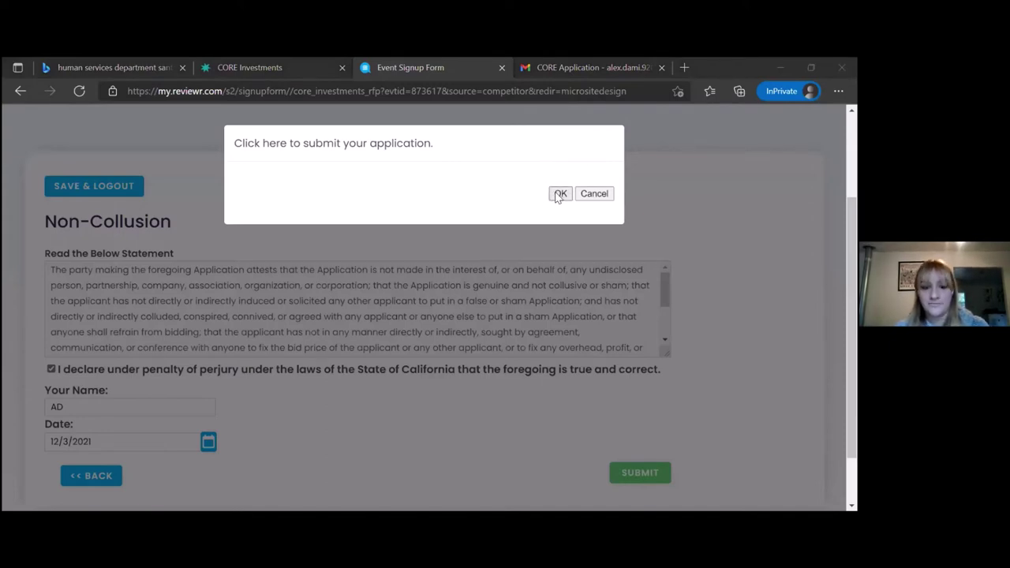
click(559, 194)
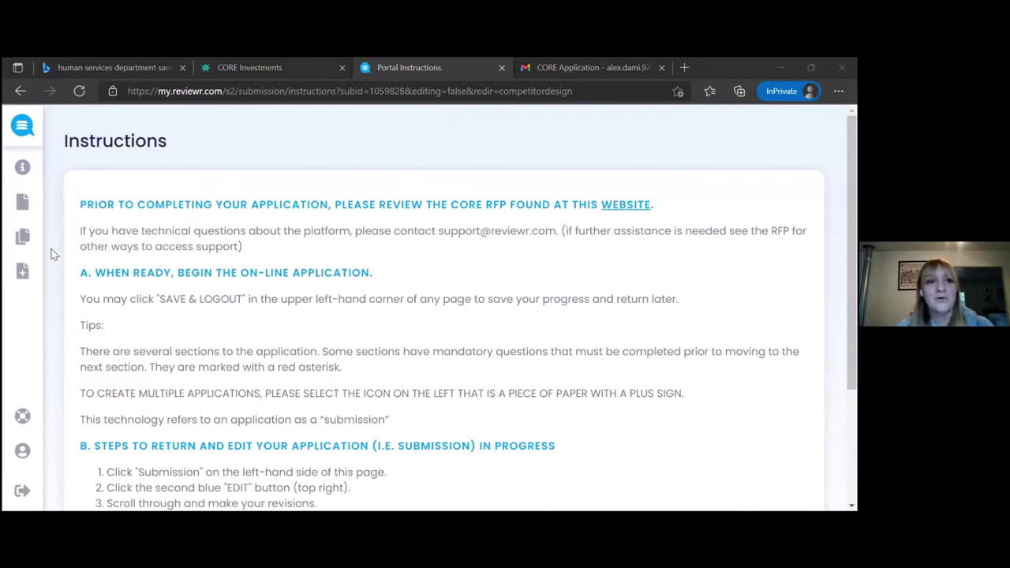
click(573, 67)
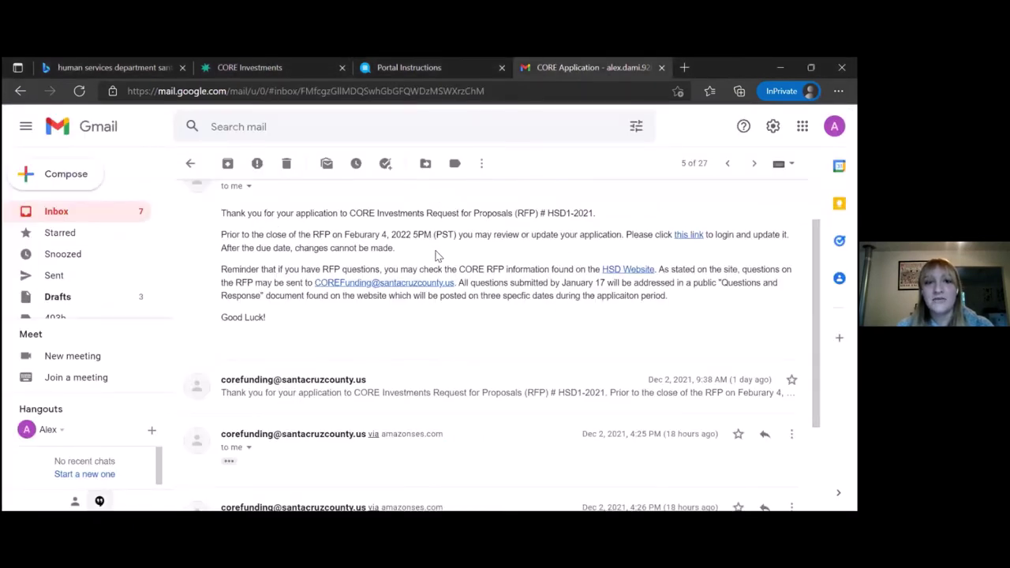
scroll(436, 253, up, 1)
scroll(436, 253, up, 1)
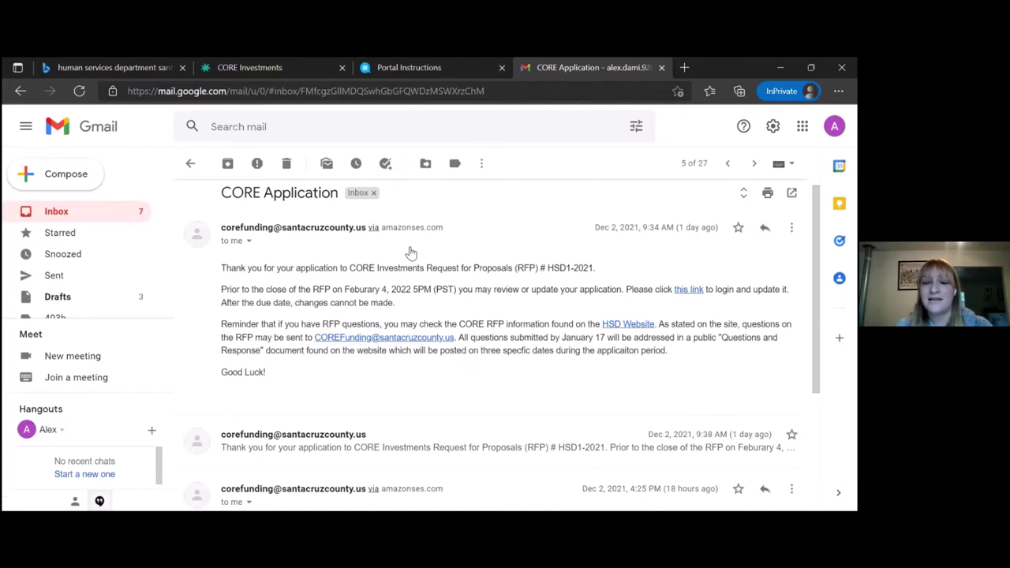
click(429, 60)
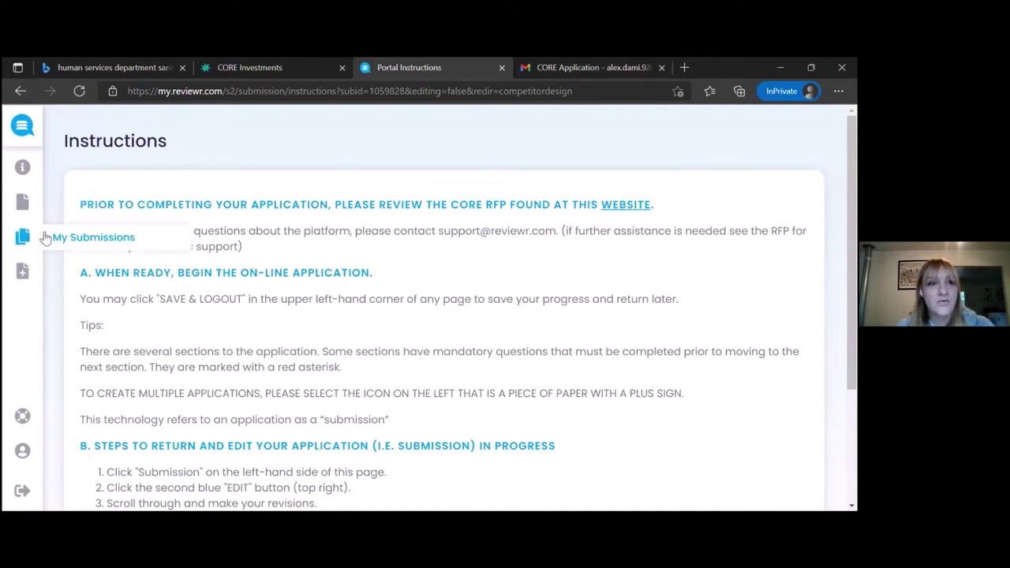
From My Submissions, open the Dec 3, 2021 CORE submission.
click(60, 240)
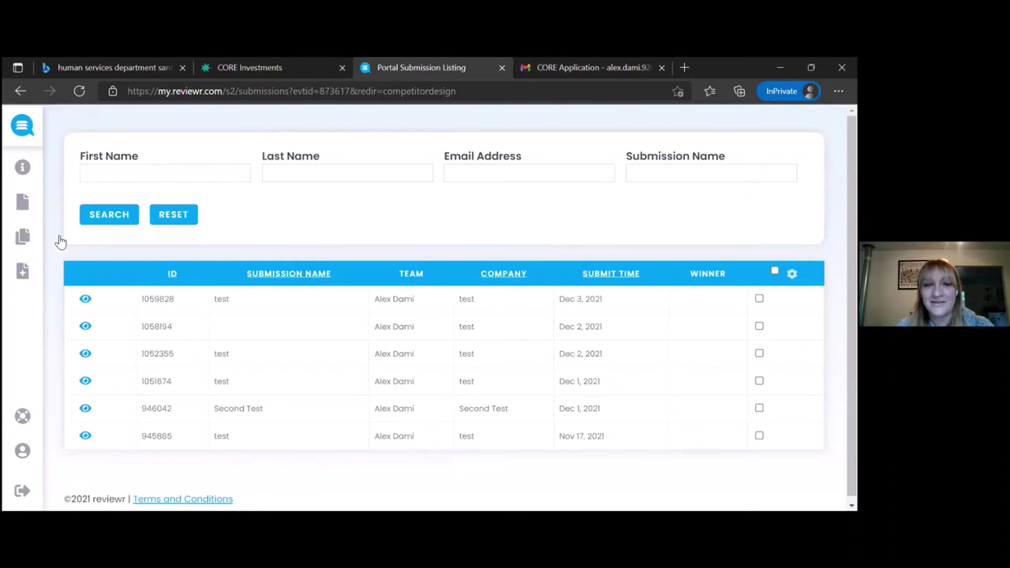
click(85, 300)
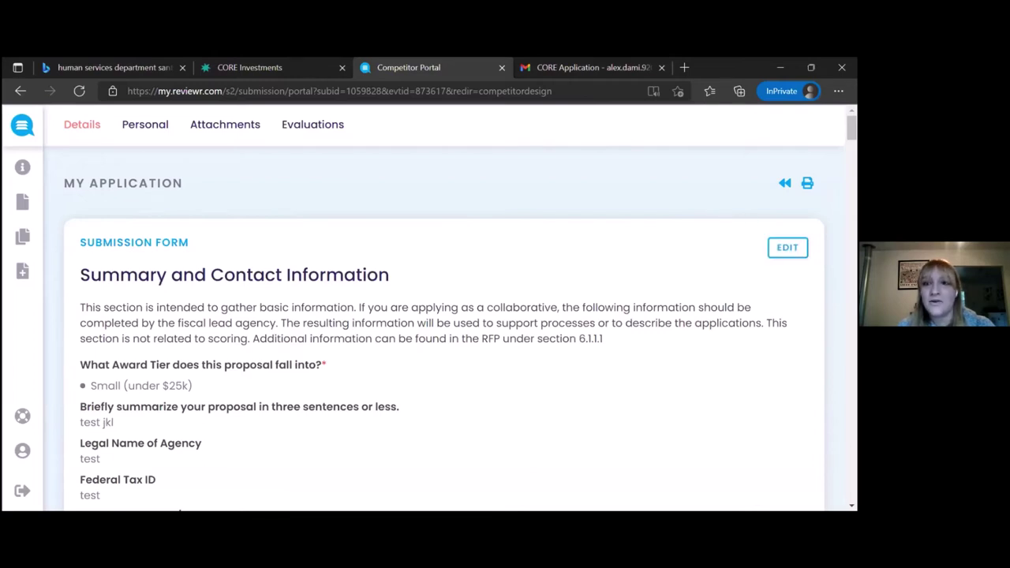
Reopen the application for editing and append ' jkl' to the proposal summary.
click(788, 247)
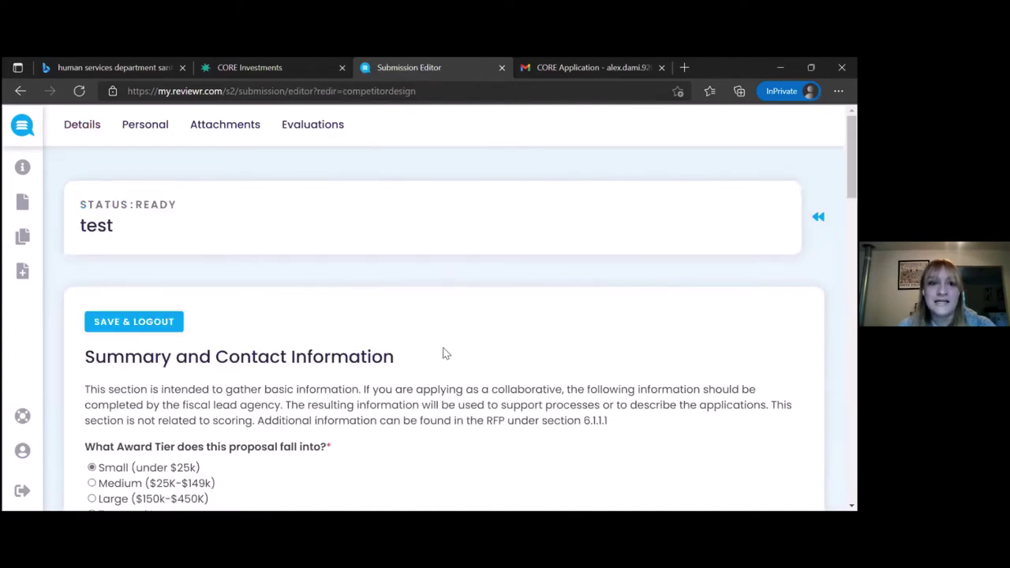
scroll(446, 353, down, 1)
scroll(446, 353, down, 1)
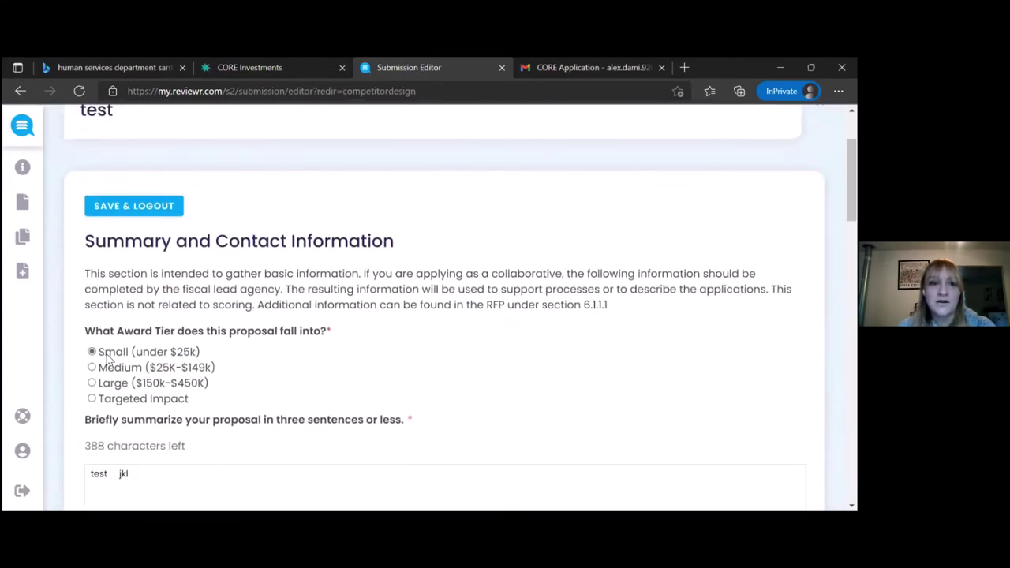
scroll(126, 371, down, 1)
click(175, 410)
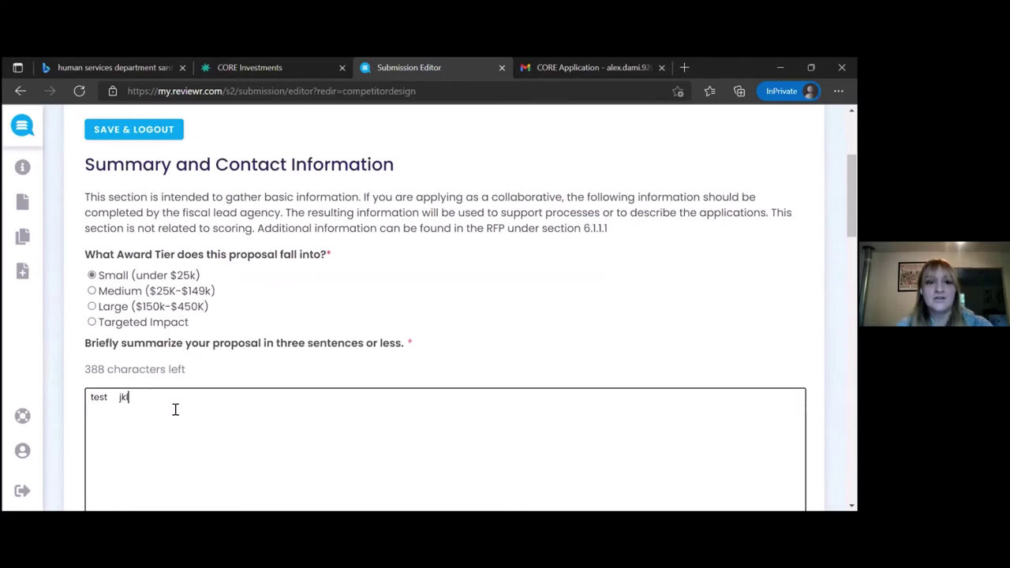
text(jkl)
scroll(175, 410, down, 9)
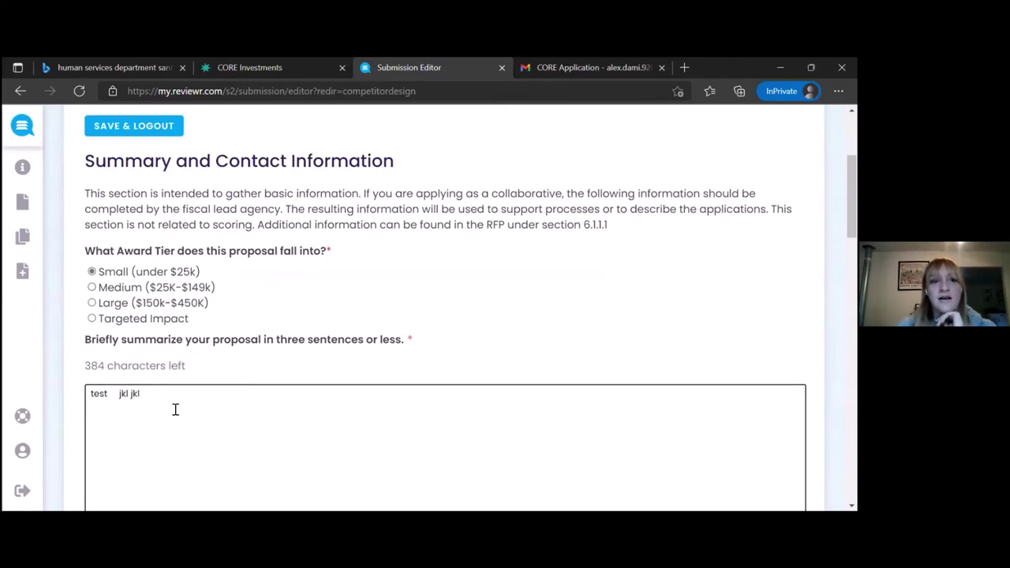
scroll(176, 410, down, 8)
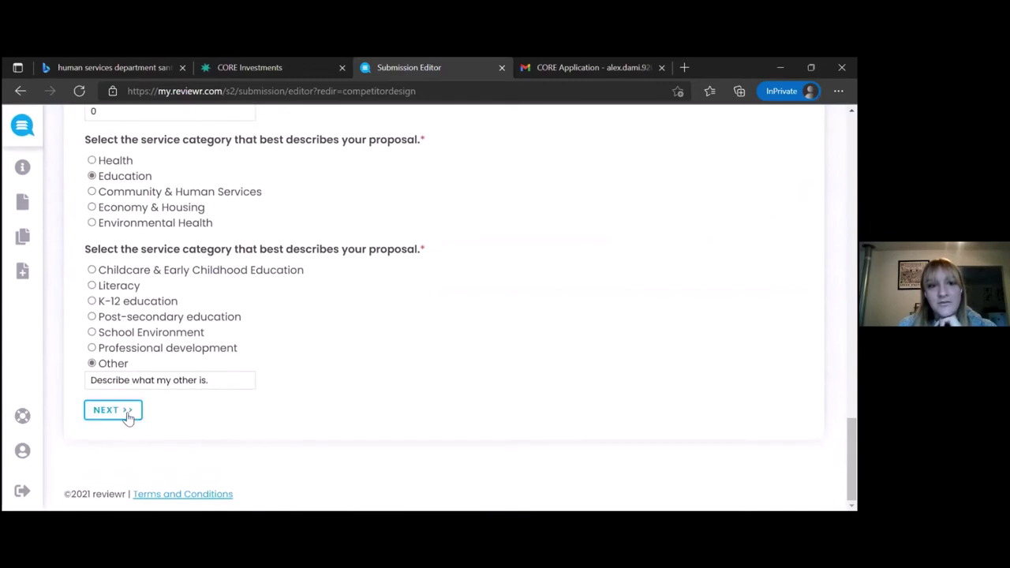
Step through the Why do it?, What should be done? and participants sections.
click(128, 416)
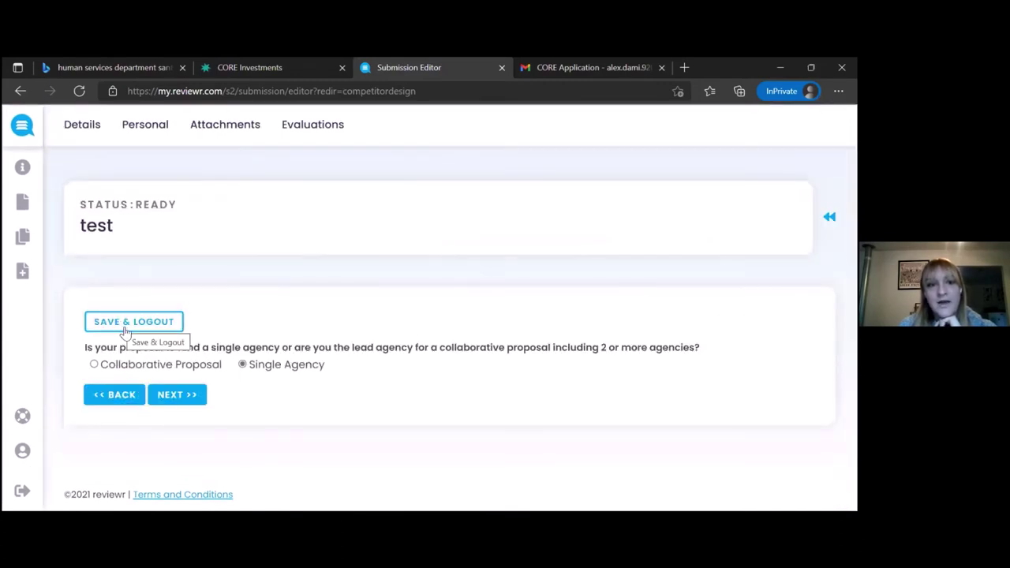
click(176, 394)
scroll(179, 392, down, 2)
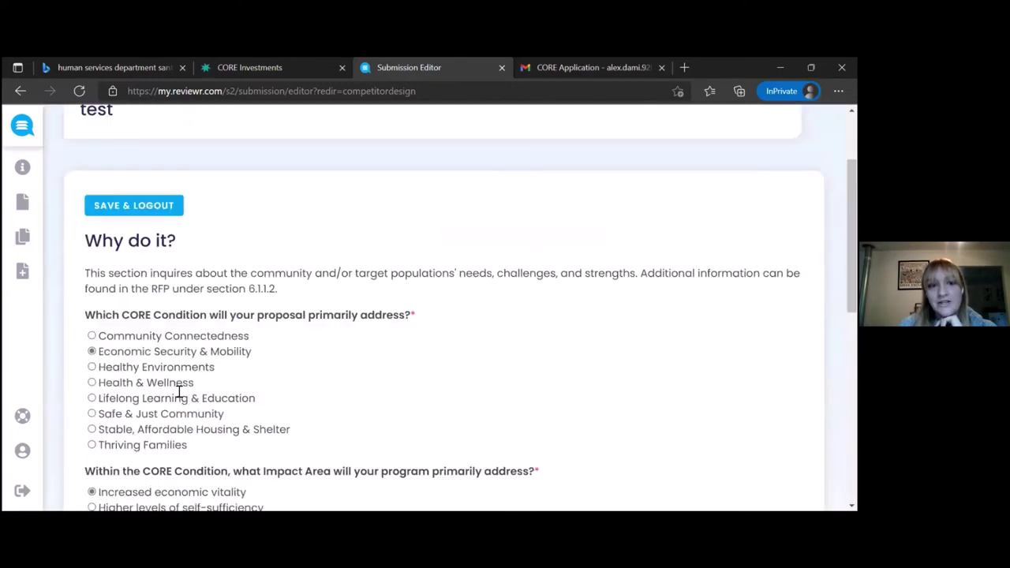
scroll(180, 393, down, 6)
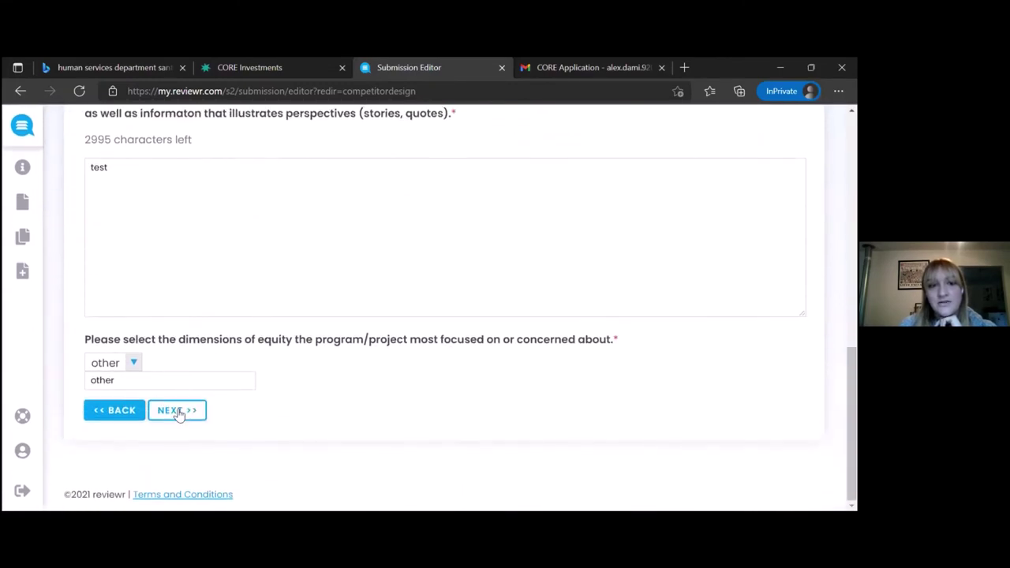
click(179, 412)
scroll(180, 415, down, 5)
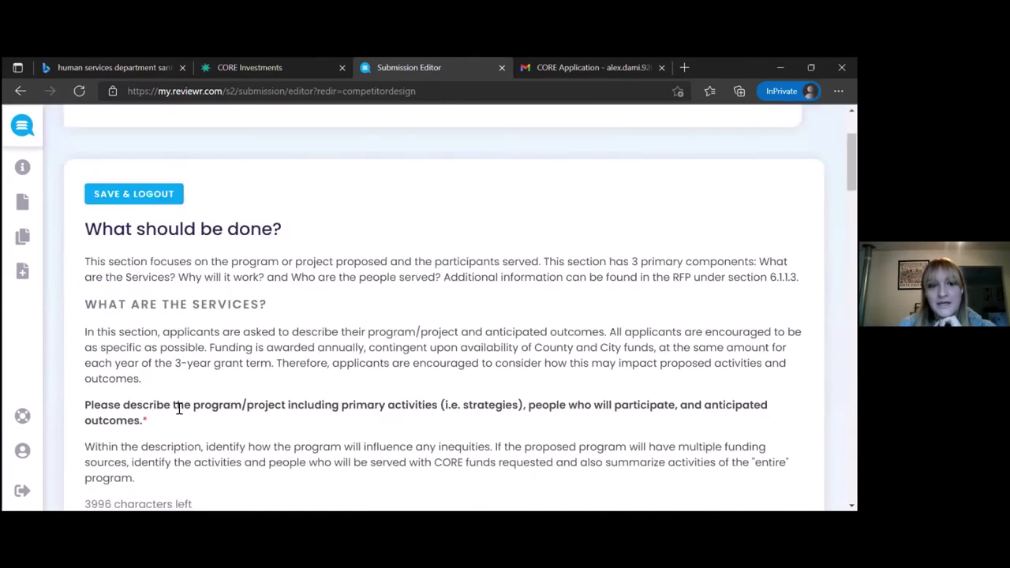
scroll(180, 415, down, 15)
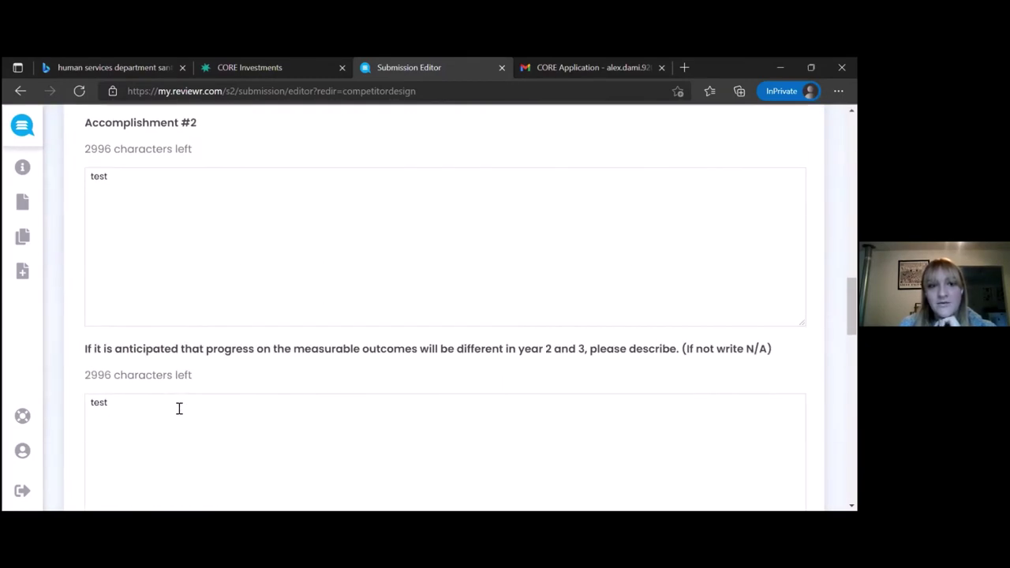
scroll(179, 410, down, 15)
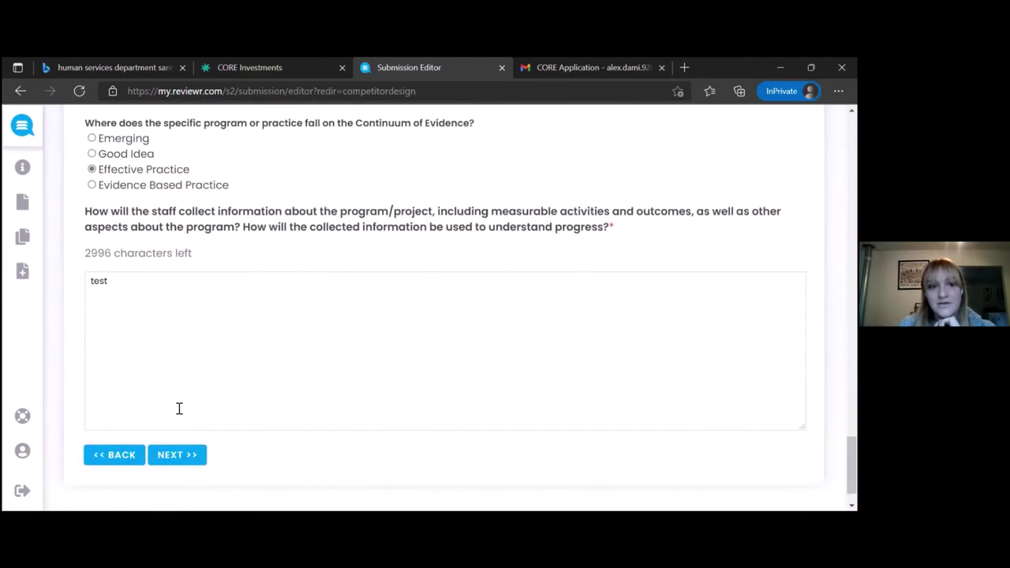
click(178, 411)
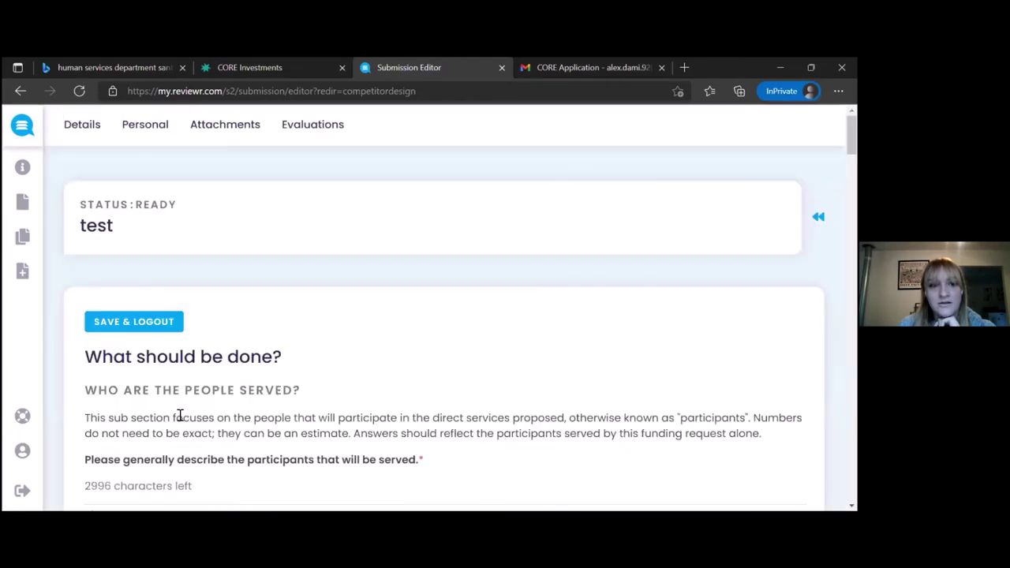
scroll(179, 414, down, 15)
scroll(180, 414, down, 15)
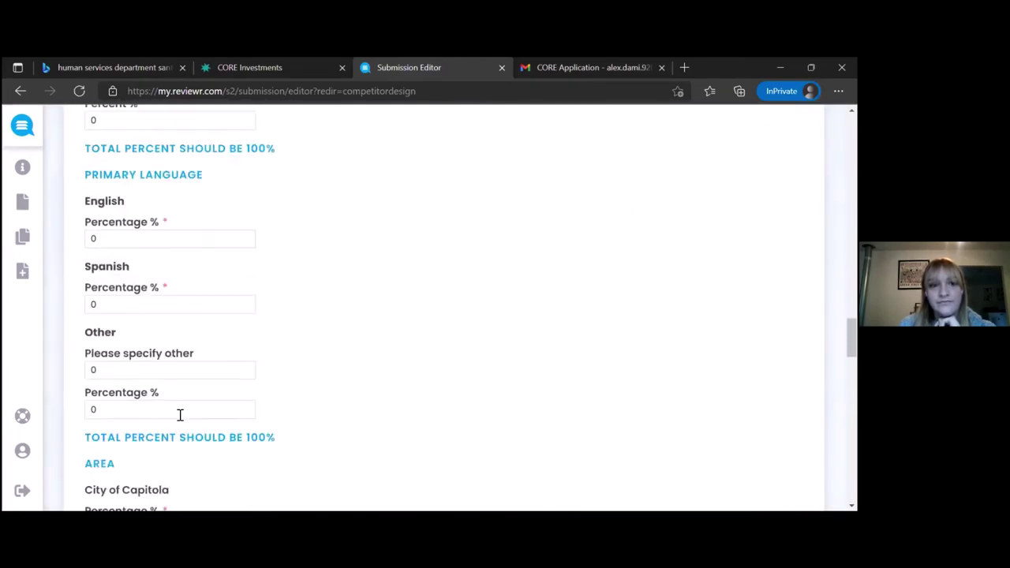
scroll(179, 413, down, 1)
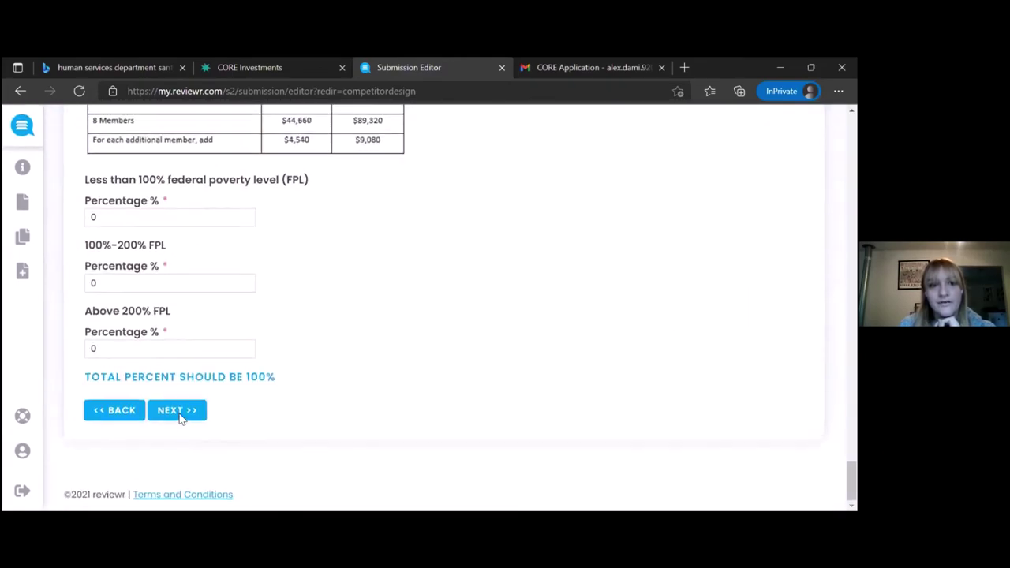
Pass Organizational Capacity, budget and Non-Collusion, then resubmit the application and confirm.
click(178, 419)
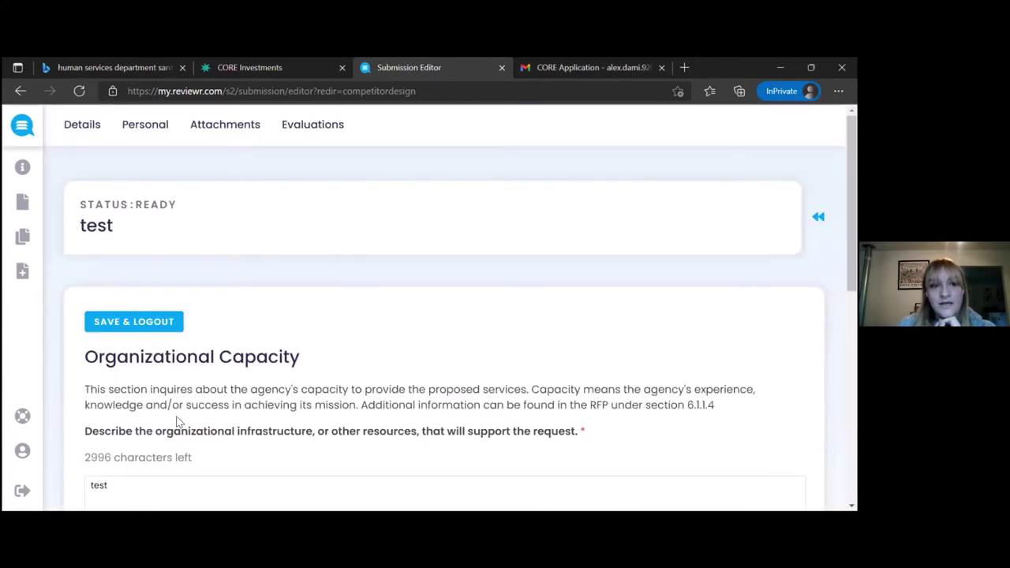
scroll(176, 422, down, 15)
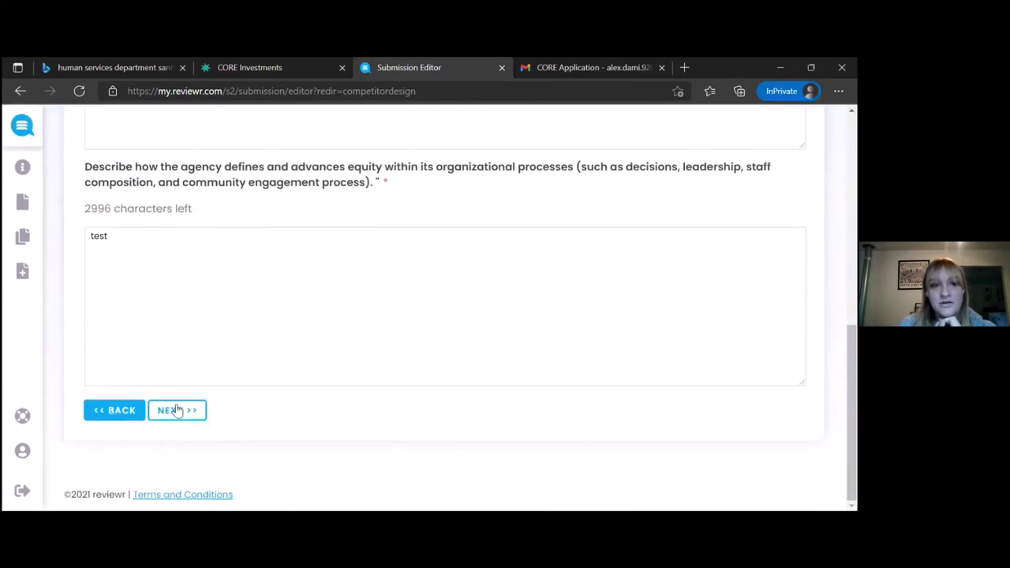
click(177, 411)
scroll(178, 404, down, 5)
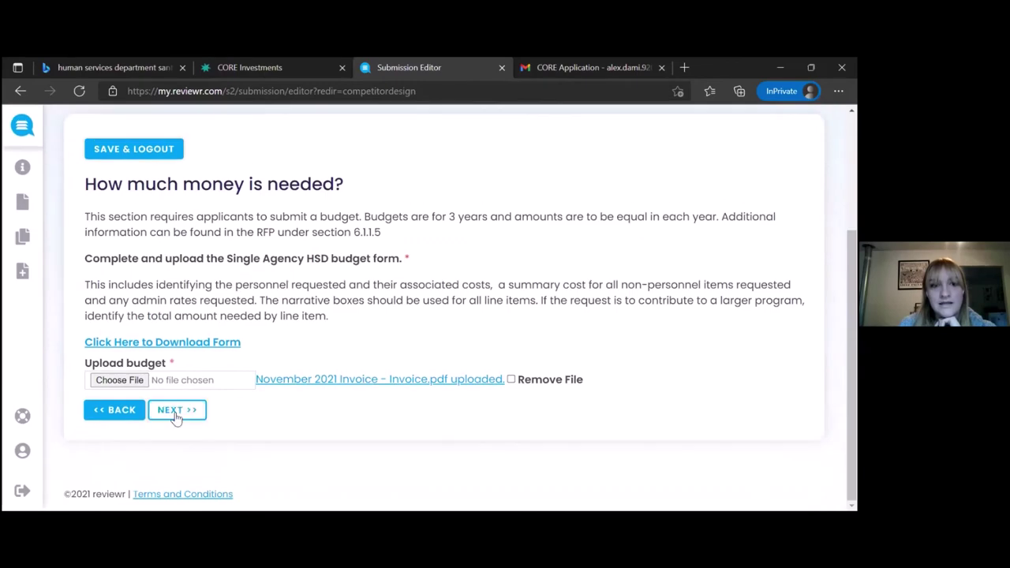
click(176, 411)
scroll(187, 411, down, 5)
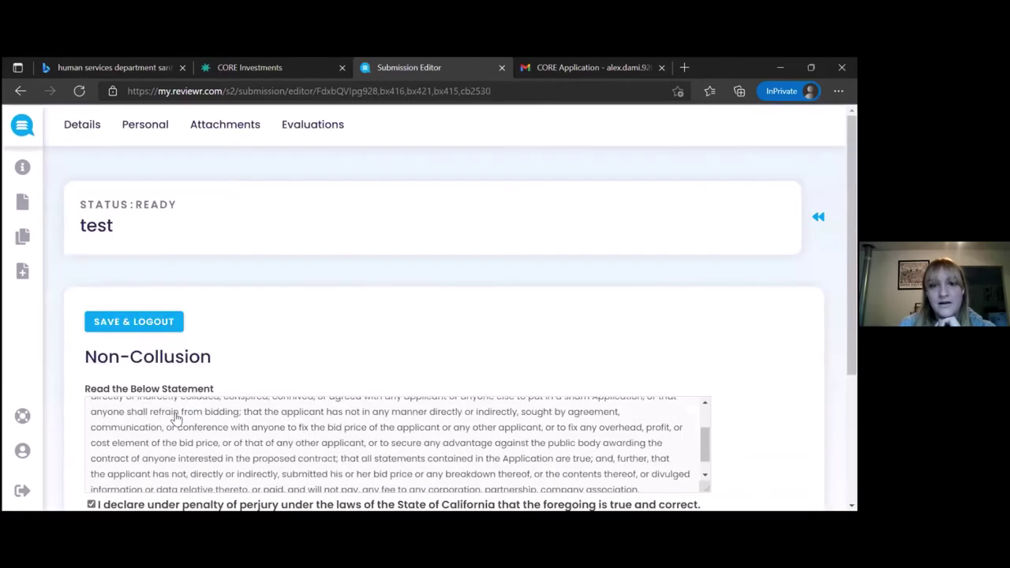
scroll(302, 344, down, 2)
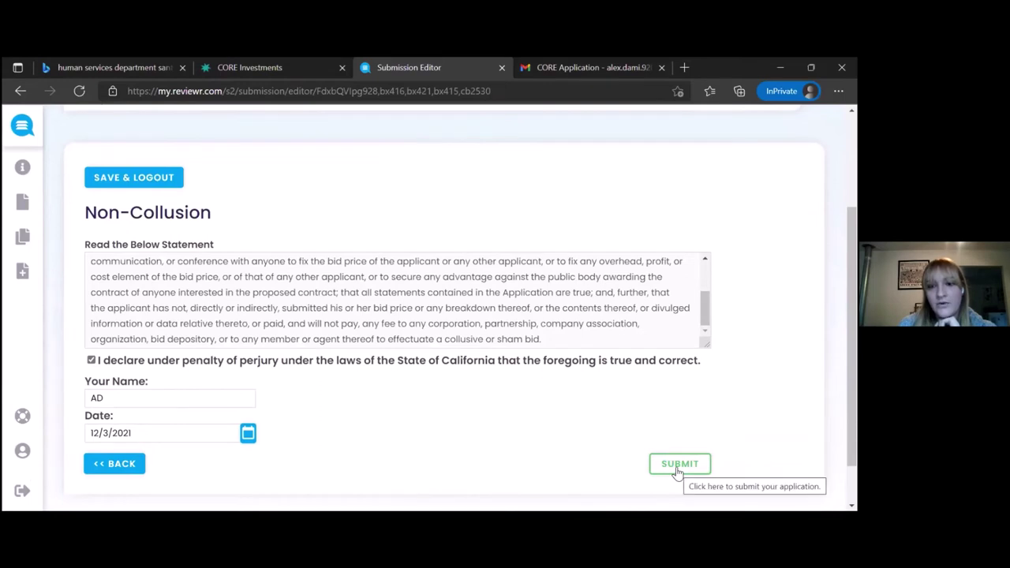
click(678, 467)
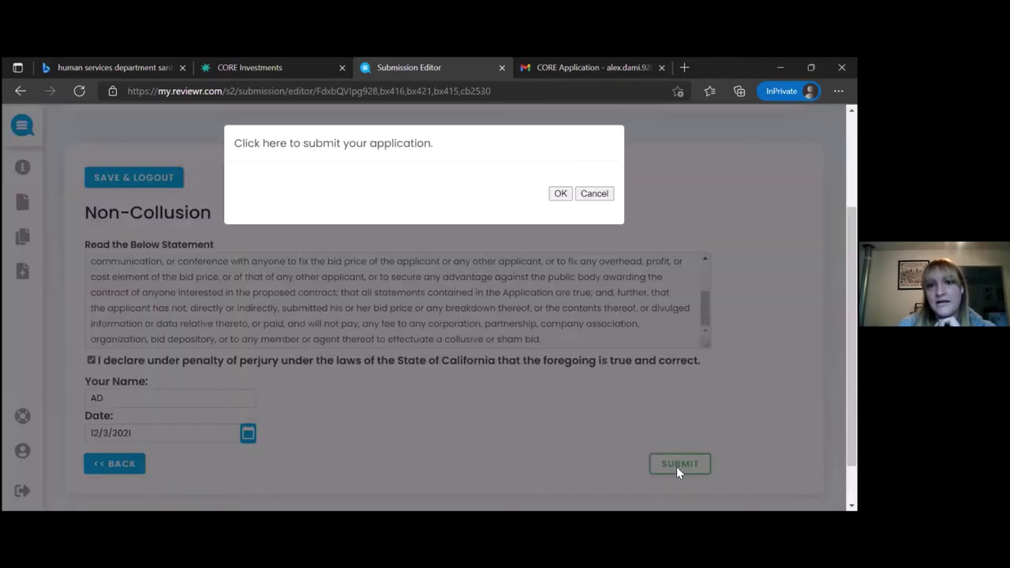
click(560, 194)
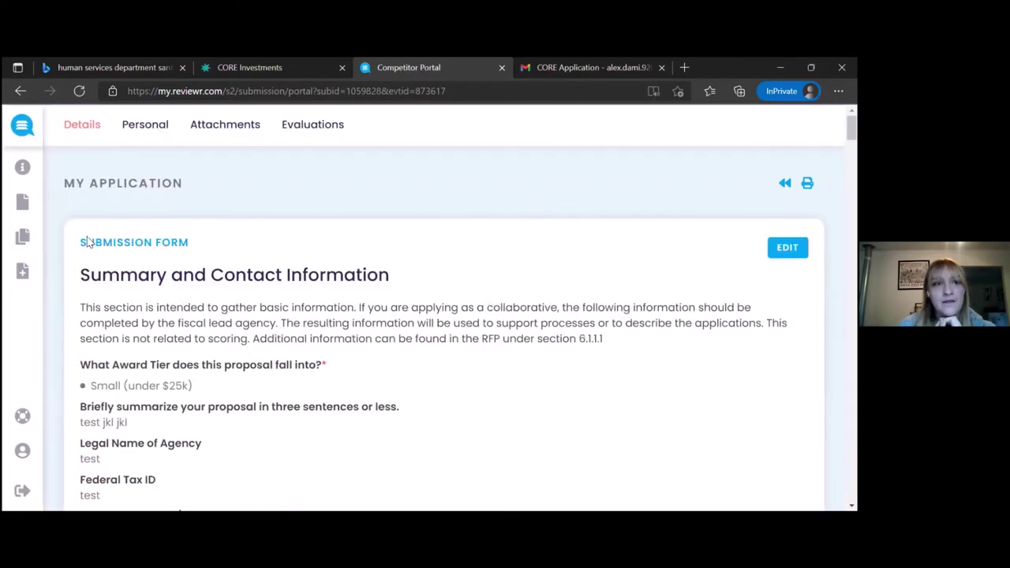
Open My Submissions to list all six portal submissions.
click(57, 241)
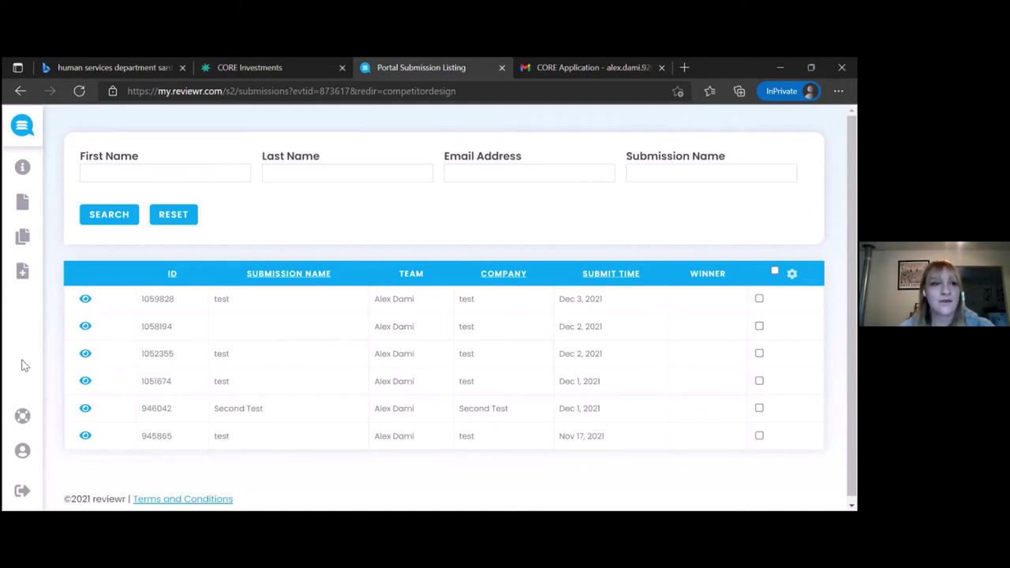
Open the Request Support form to submit a help ticket.
scroll(24, 394, down, 1)
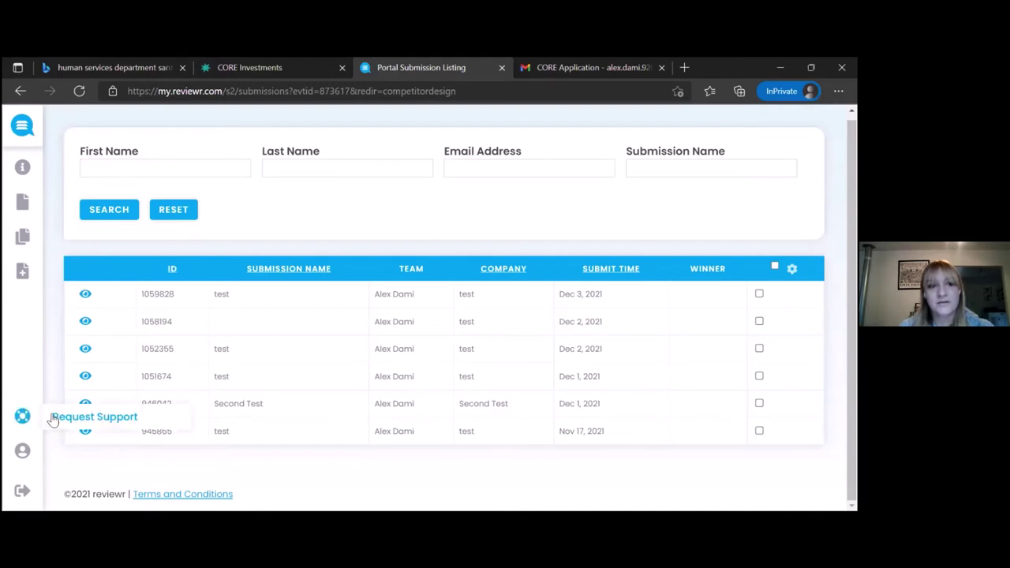
click(58, 420)
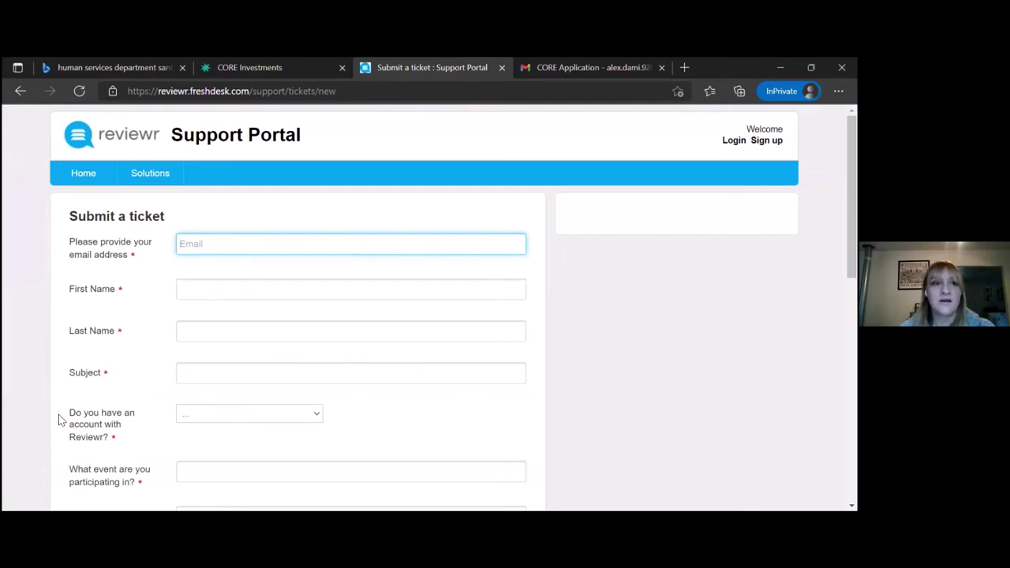
Go back from the ticket form to the Portal Submission Listing.
click(13, 91)
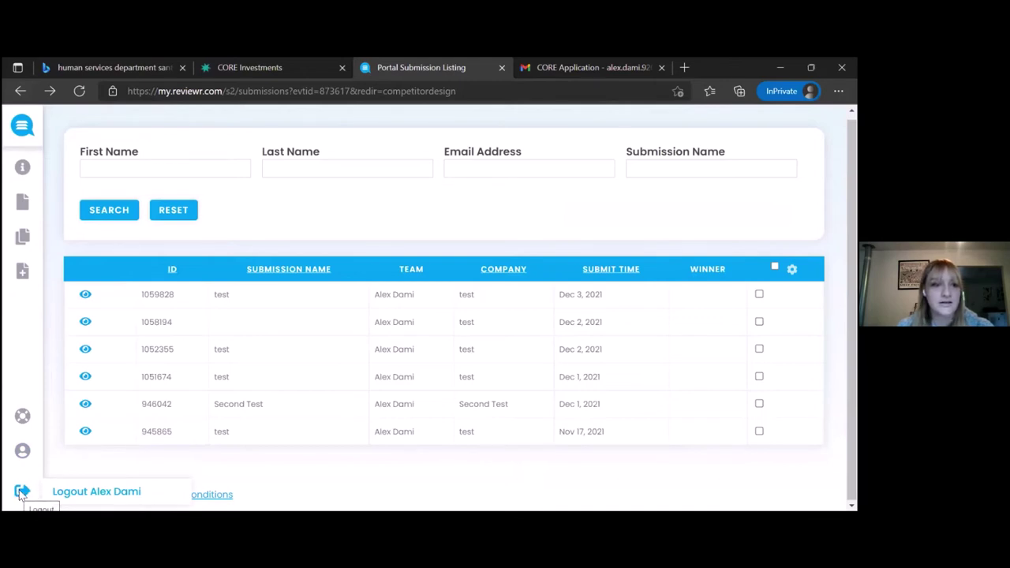
Log out of Reviewr to the User Login page.
click(70, 495)
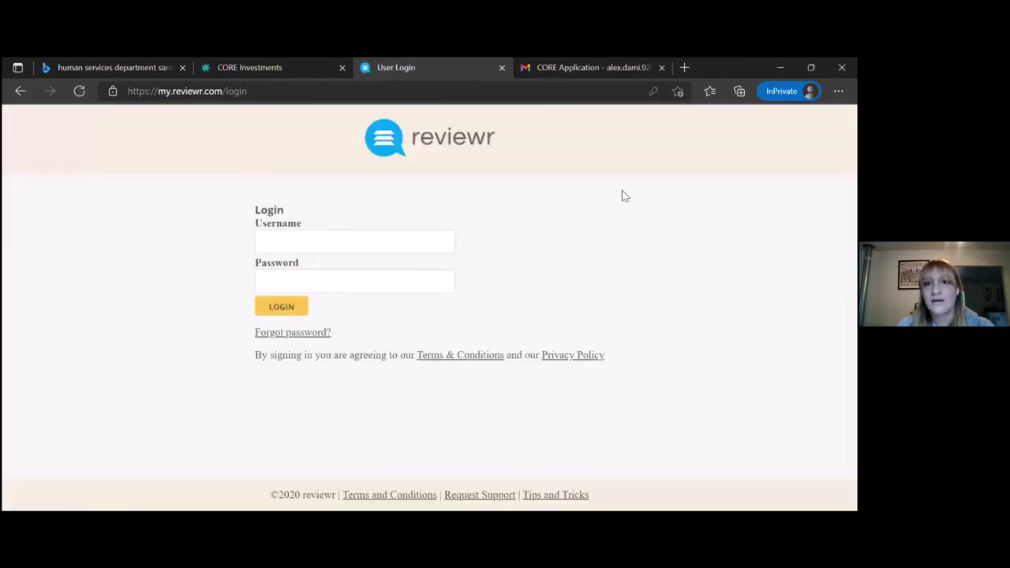